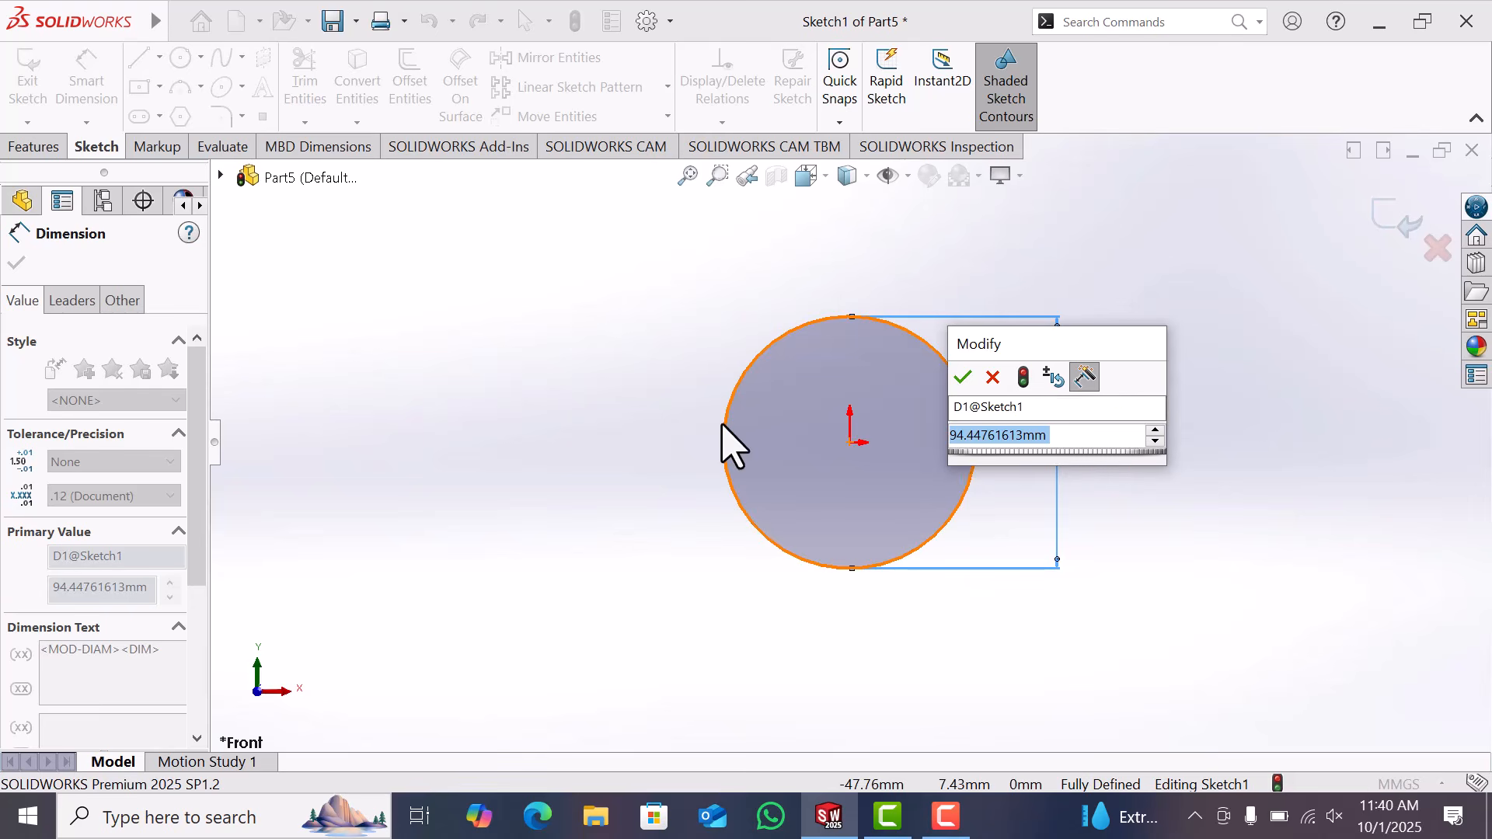
Set the diameter of the circle centred on the origin to 15.90 mm
{"action": "type", "text": "15."}
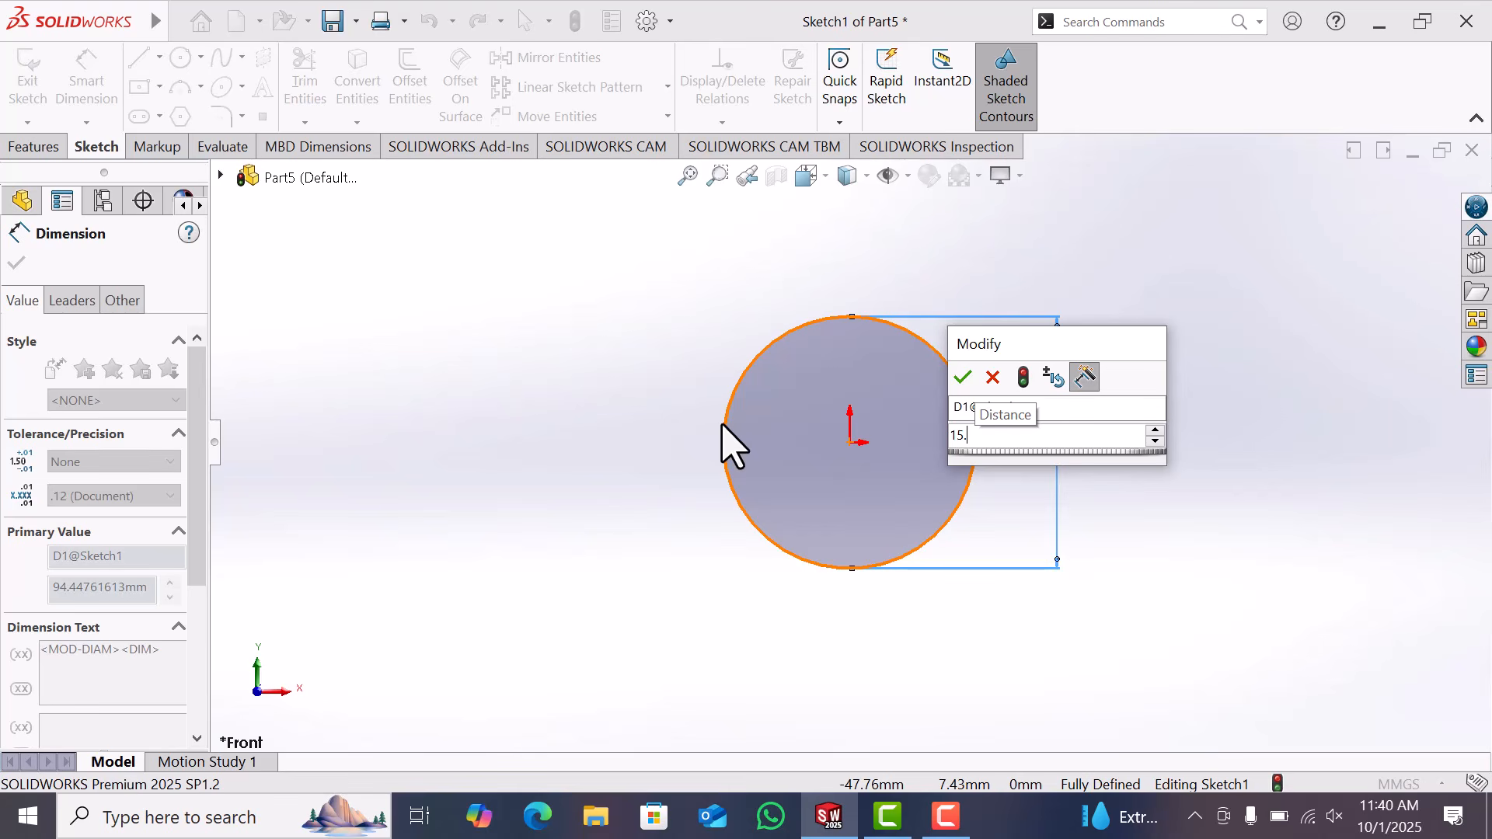
{"action": "type", "text": "90"}
{"action": "key", "text": "Return"}
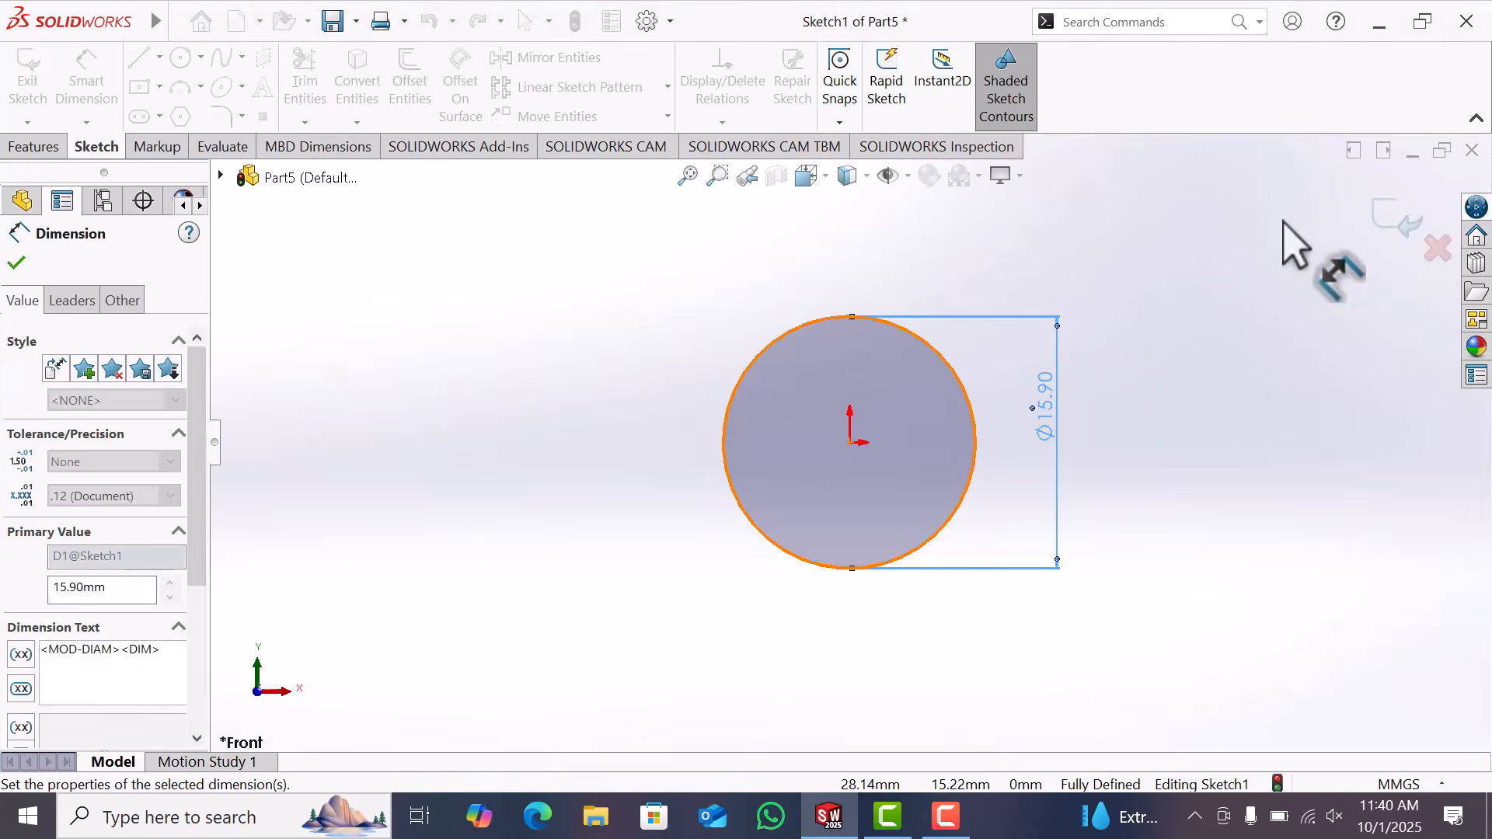
{"action": "left_click", "coordinate": [1286, 226]}
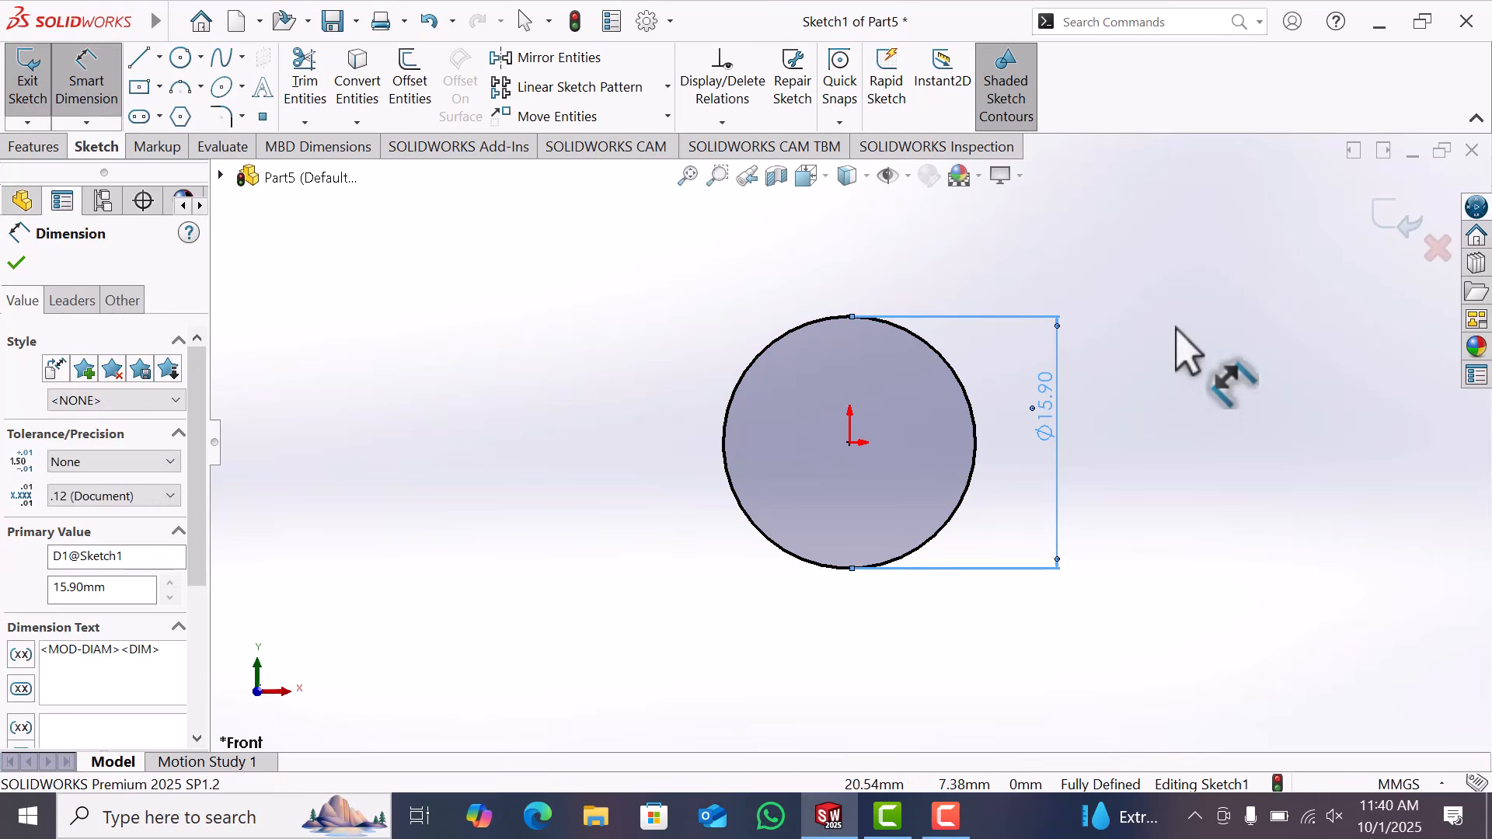
Extrude the 15.90 mm circle as a blind boss with a depth of 6.72 mm
{"action": "left_click", "coordinate": [35, 147]}
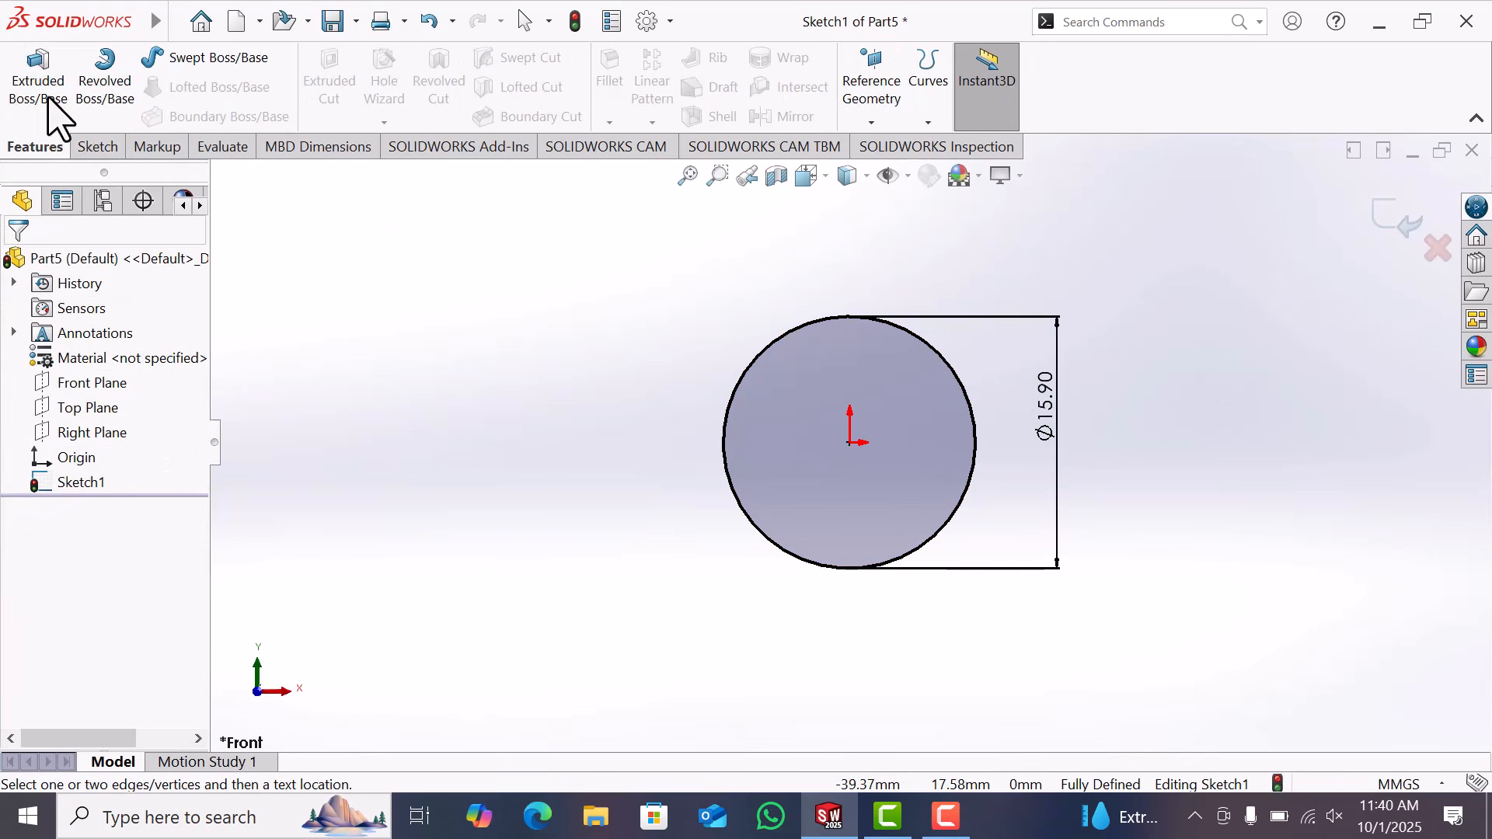
{"action": "left_click", "coordinate": [48, 108]}
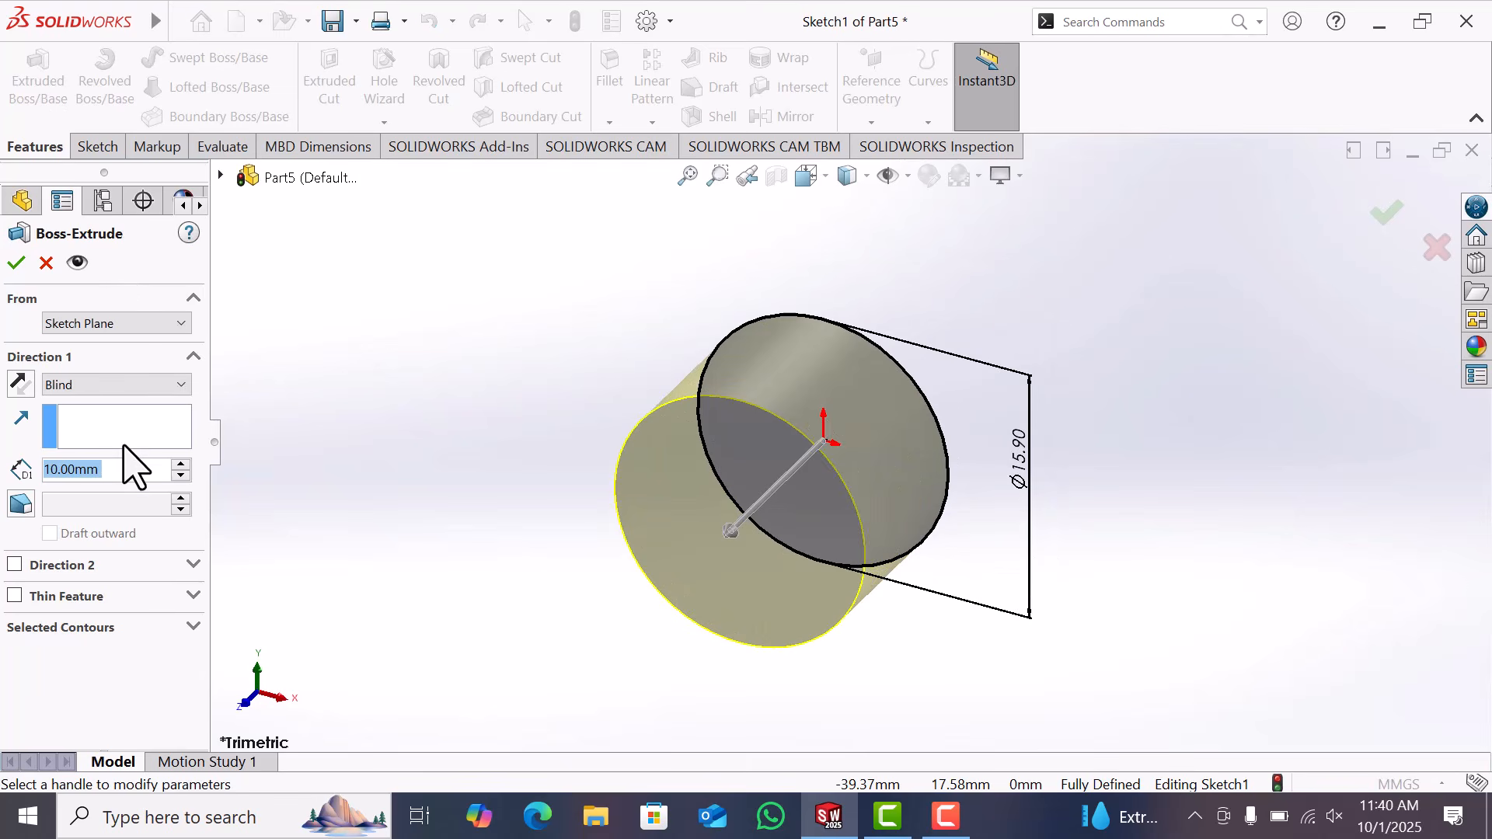
{"action": "type", "text": "6."}
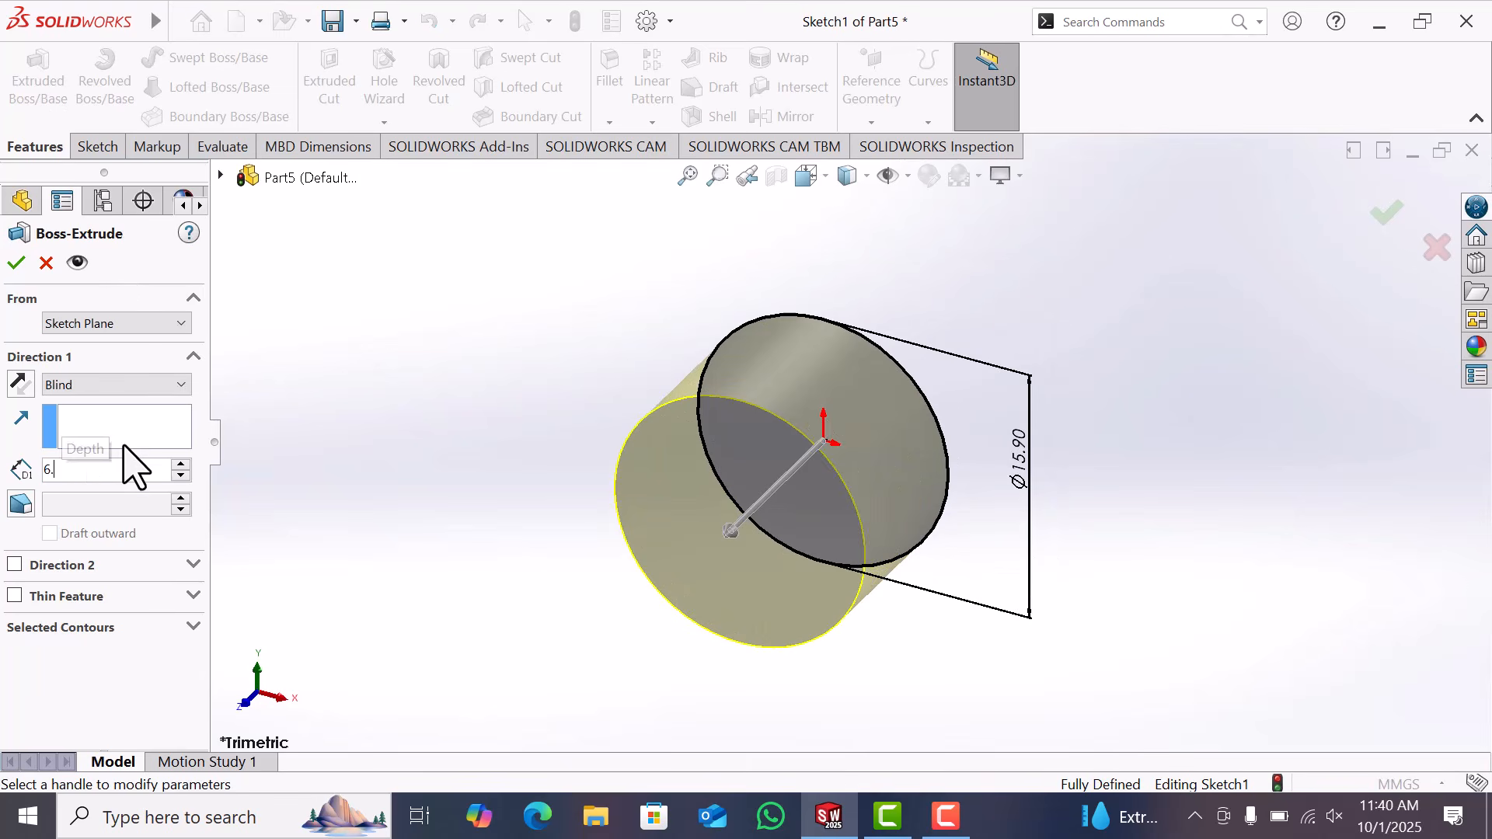
{"action": "type", "text": "72"}
{"action": "key", "text": "Return"}
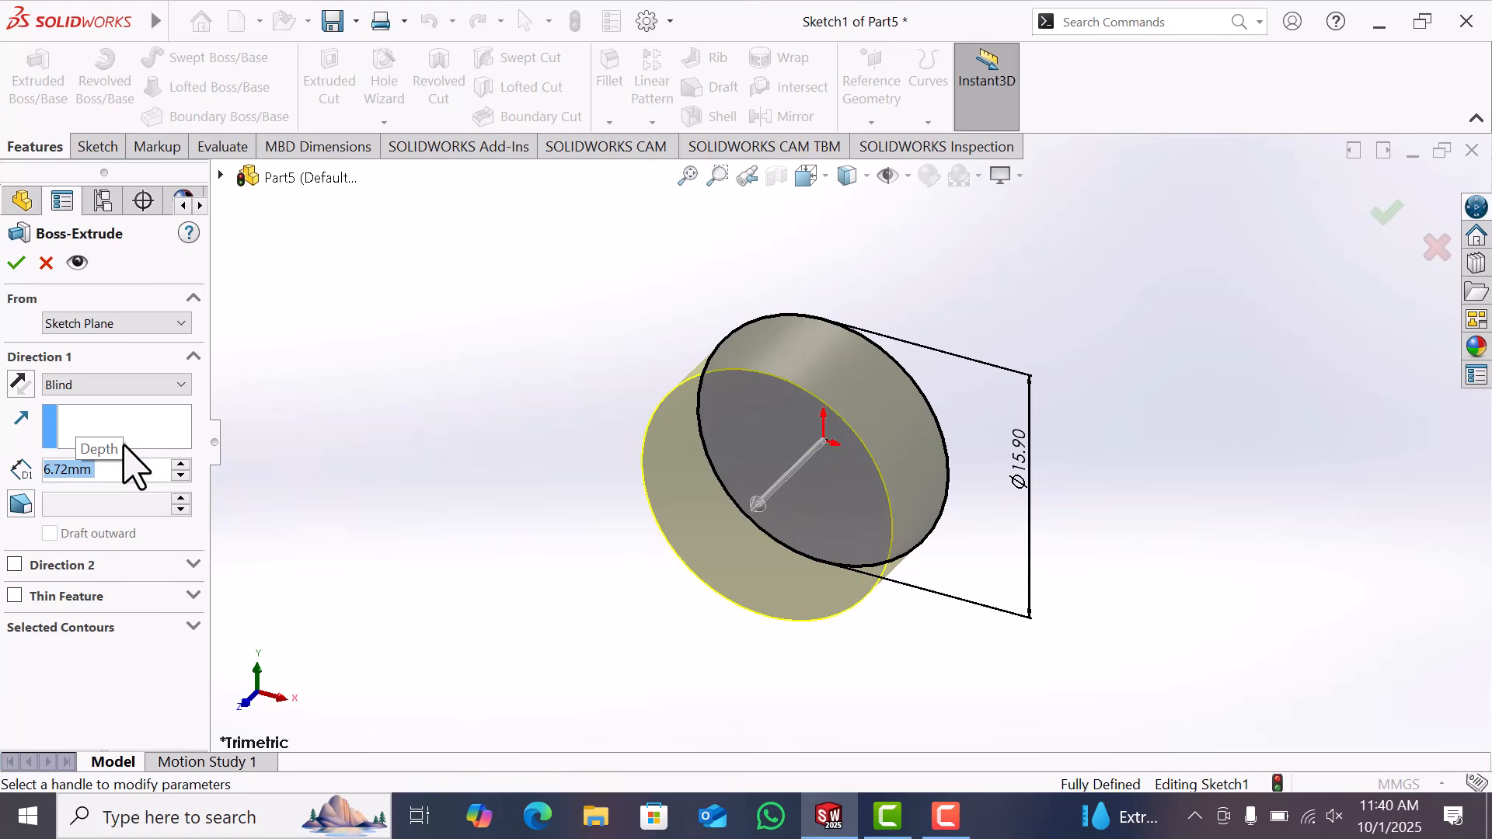
{"action": "left_click", "coordinate": [17, 262]}
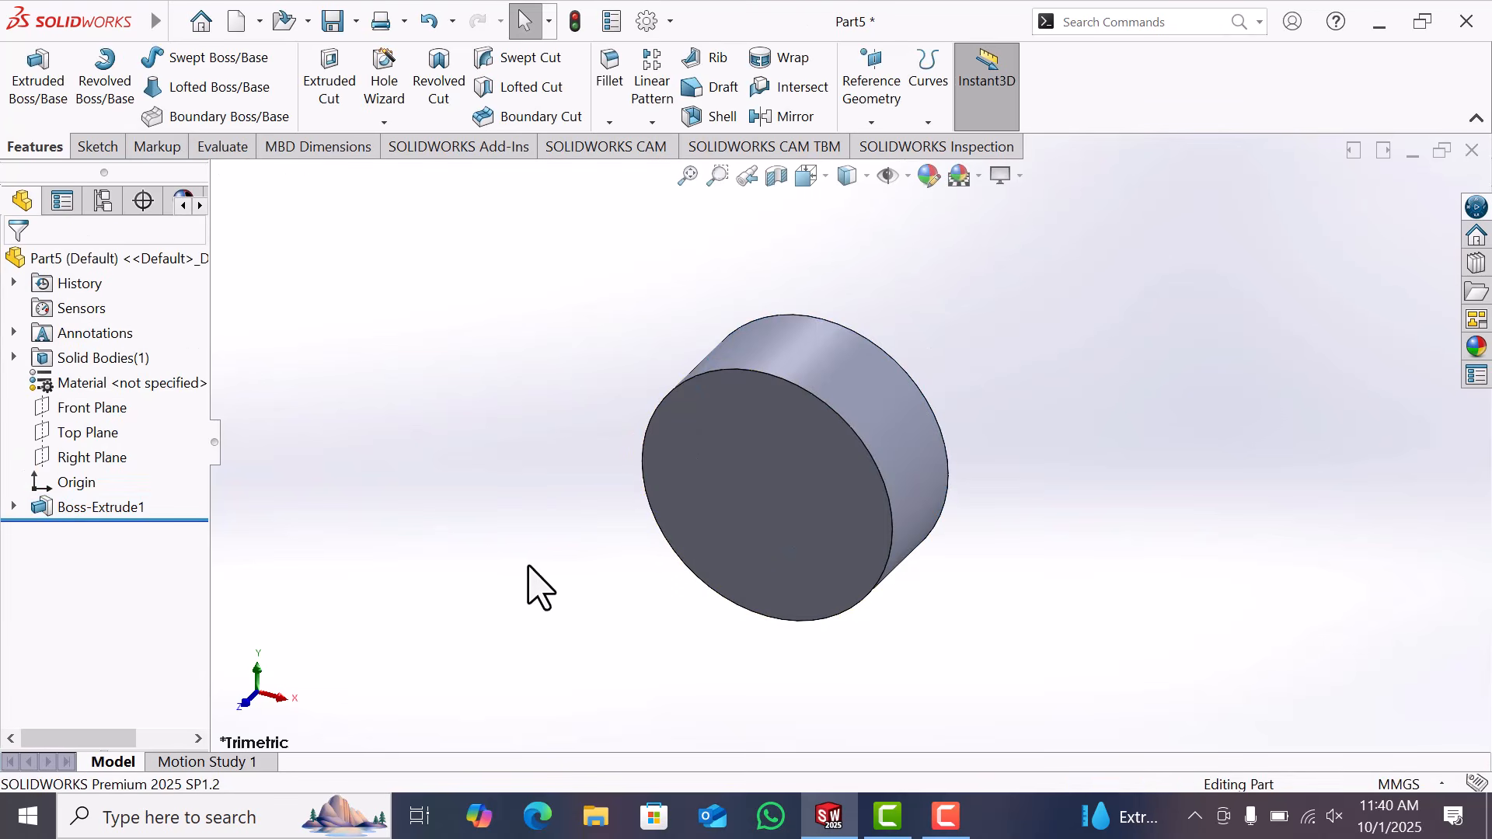
Start a sketch on the disc's front face and change the background scene to Plain White
{"action": "left_click", "coordinate": [802, 516]}
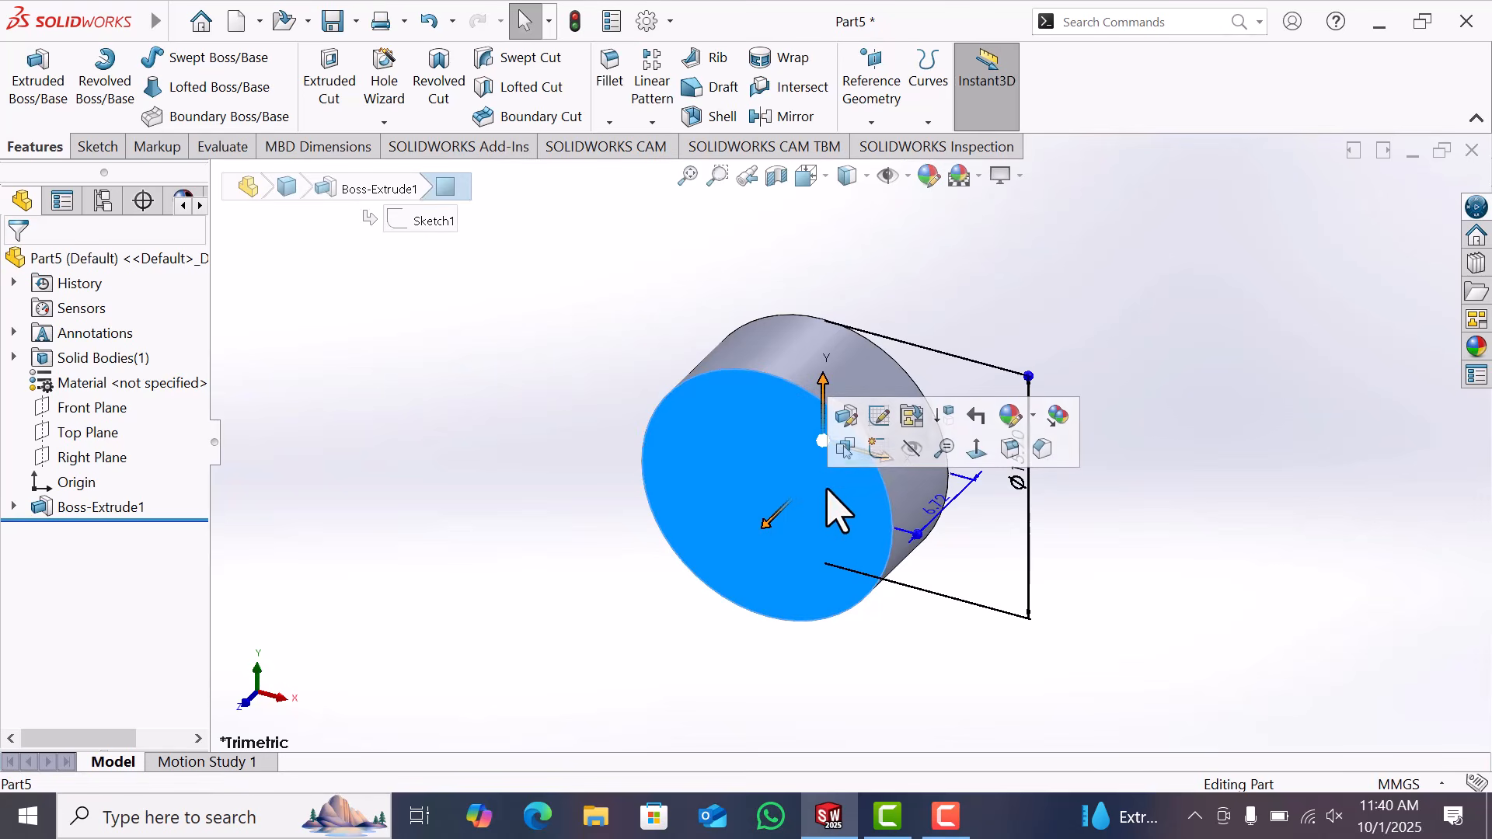
{"action": "left_click", "coordinate": [878, 450]}
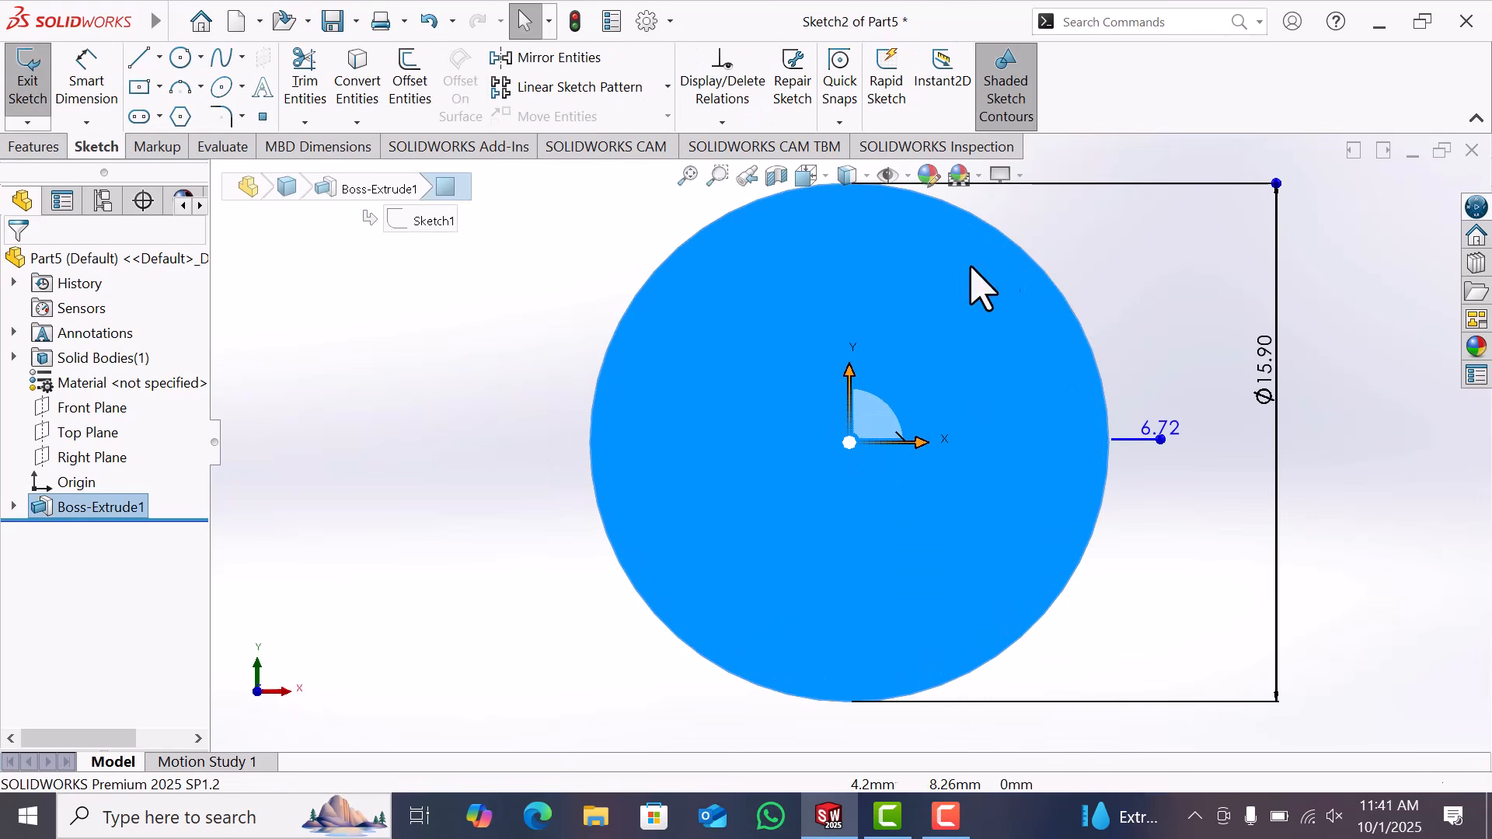
{"action": "left_click", "coordinate": [980, 178]}
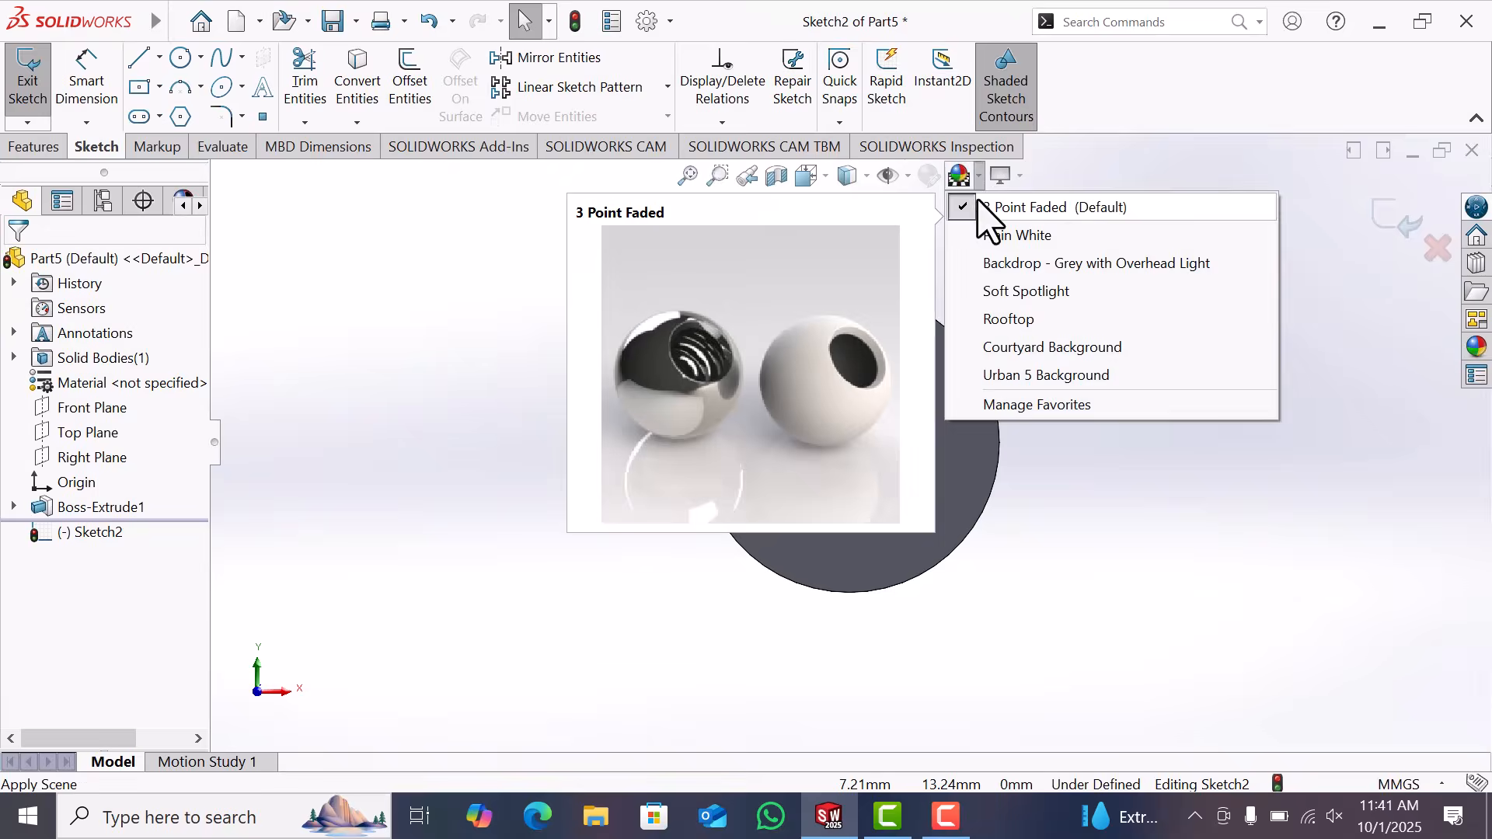
{"action": "left_click", "coordinate": [1004, 234]}
Sketch a circle about 6.94 mm in diameter on the disc's front face, centred on the origin
{"action": "left_click", "coordinate": [181, 59]}
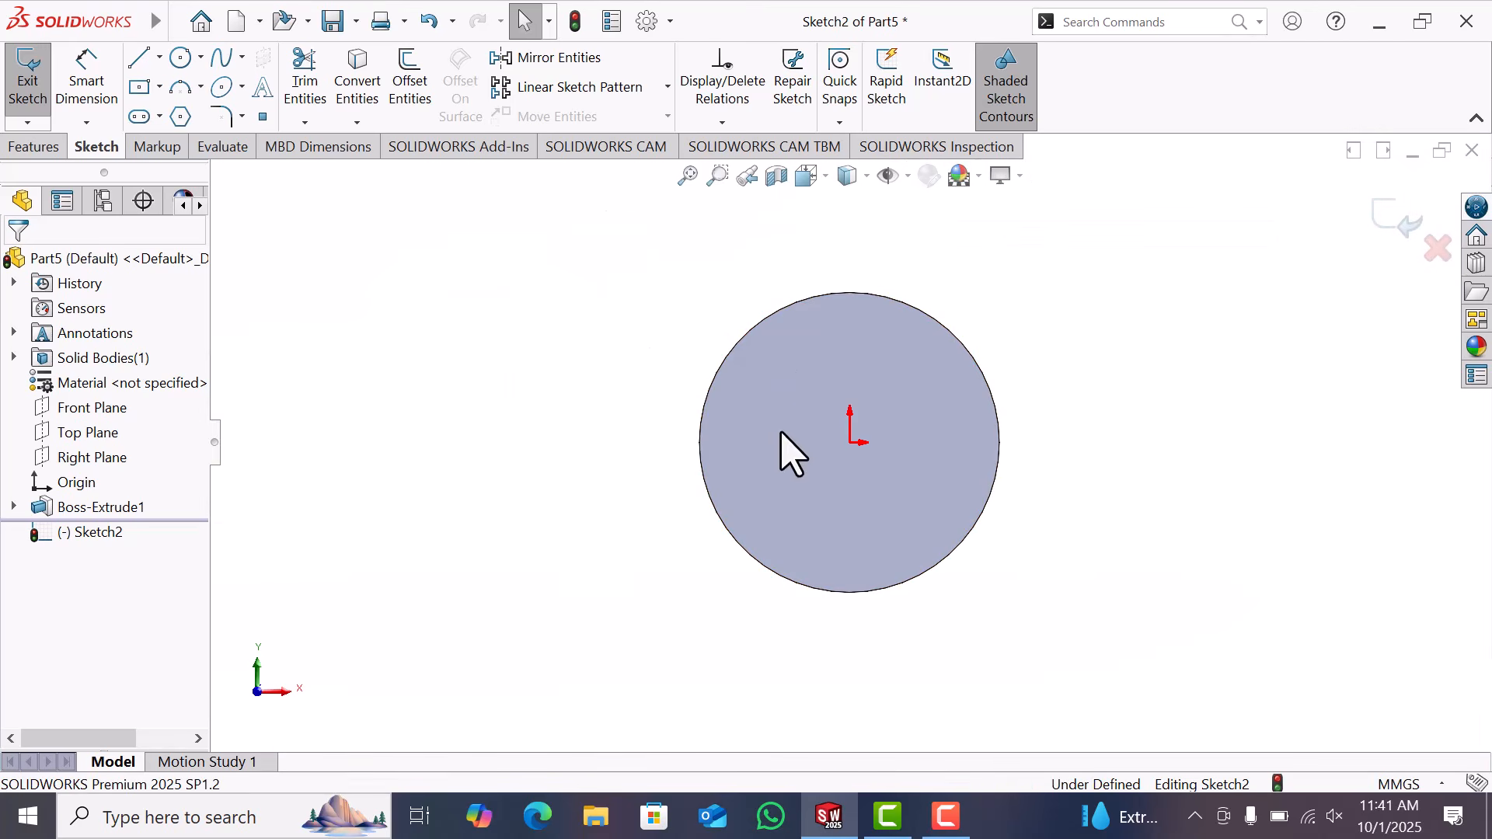
{"action": "left_click", "coordinate": [850, 443]}
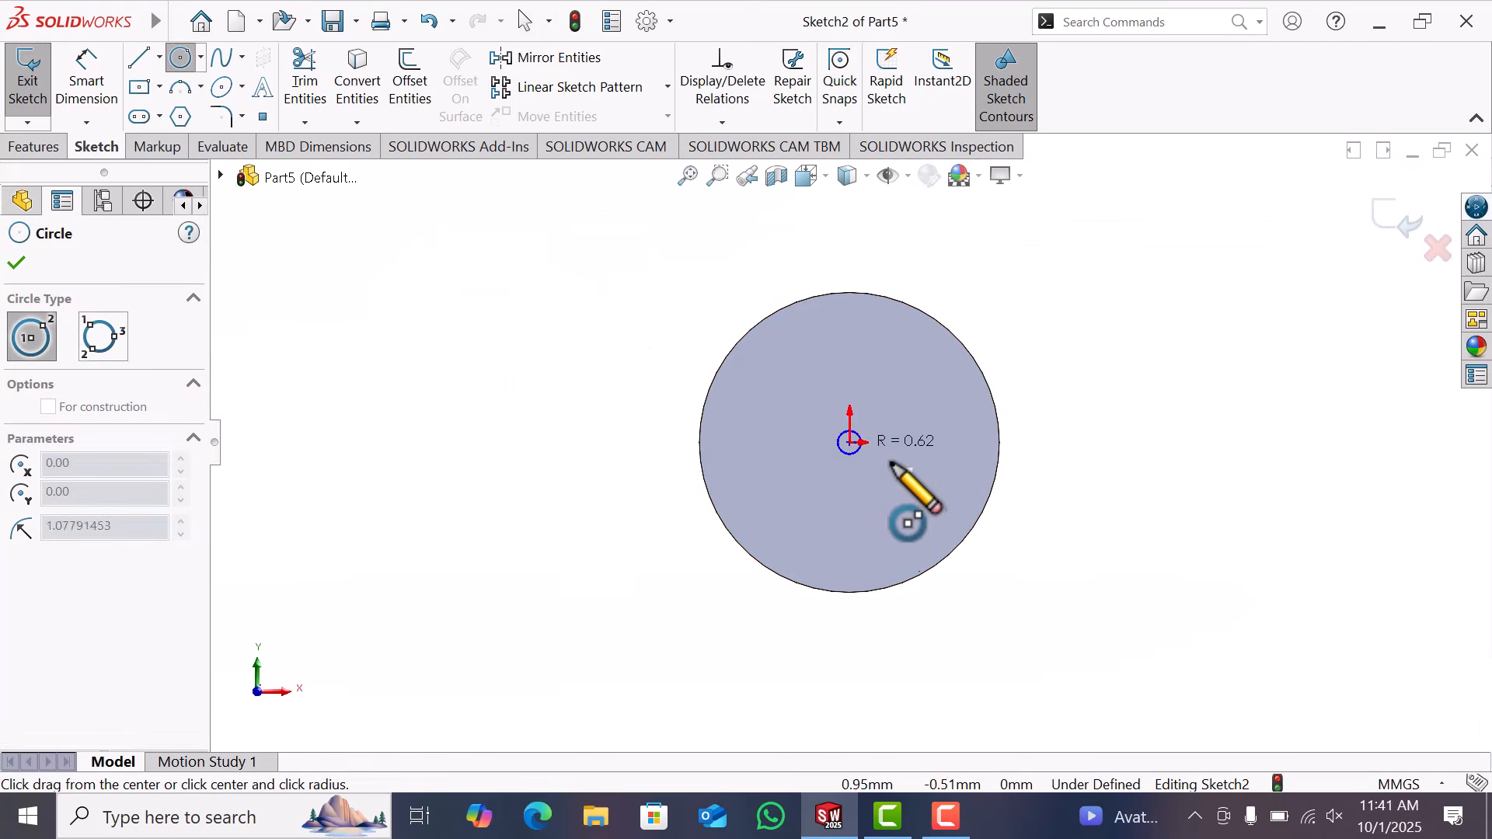
{"action": "left_click", "coordinate": [896, 489]}
{"action": "key", "text": "Escape"}
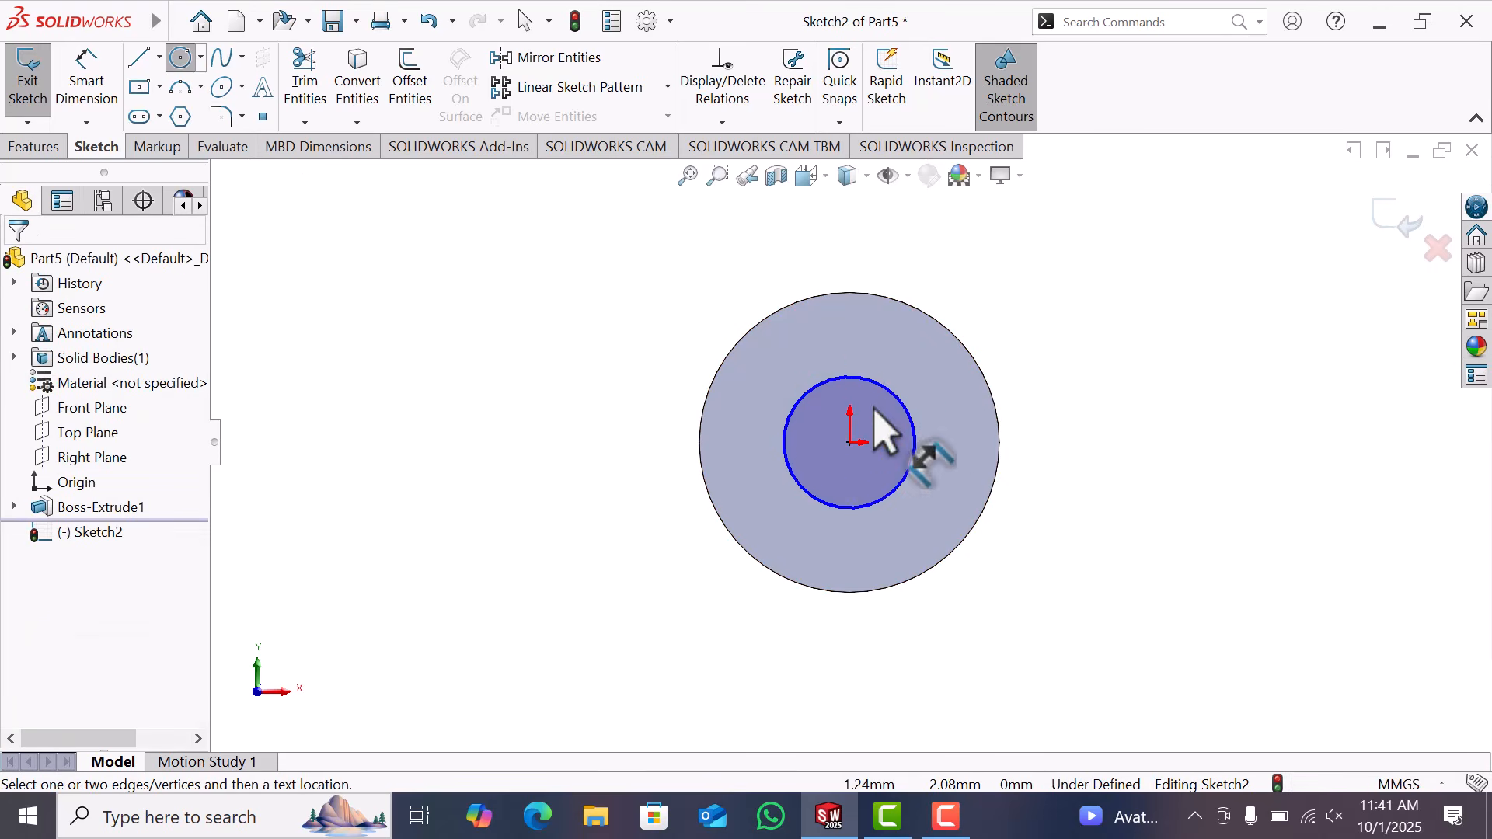
Dimension the inner circle on the disc's front face with a diameter of 8.80 mm
{"action": "key", "text": "d"}
{"action": "left_click", "coordinate": [906, 423]}
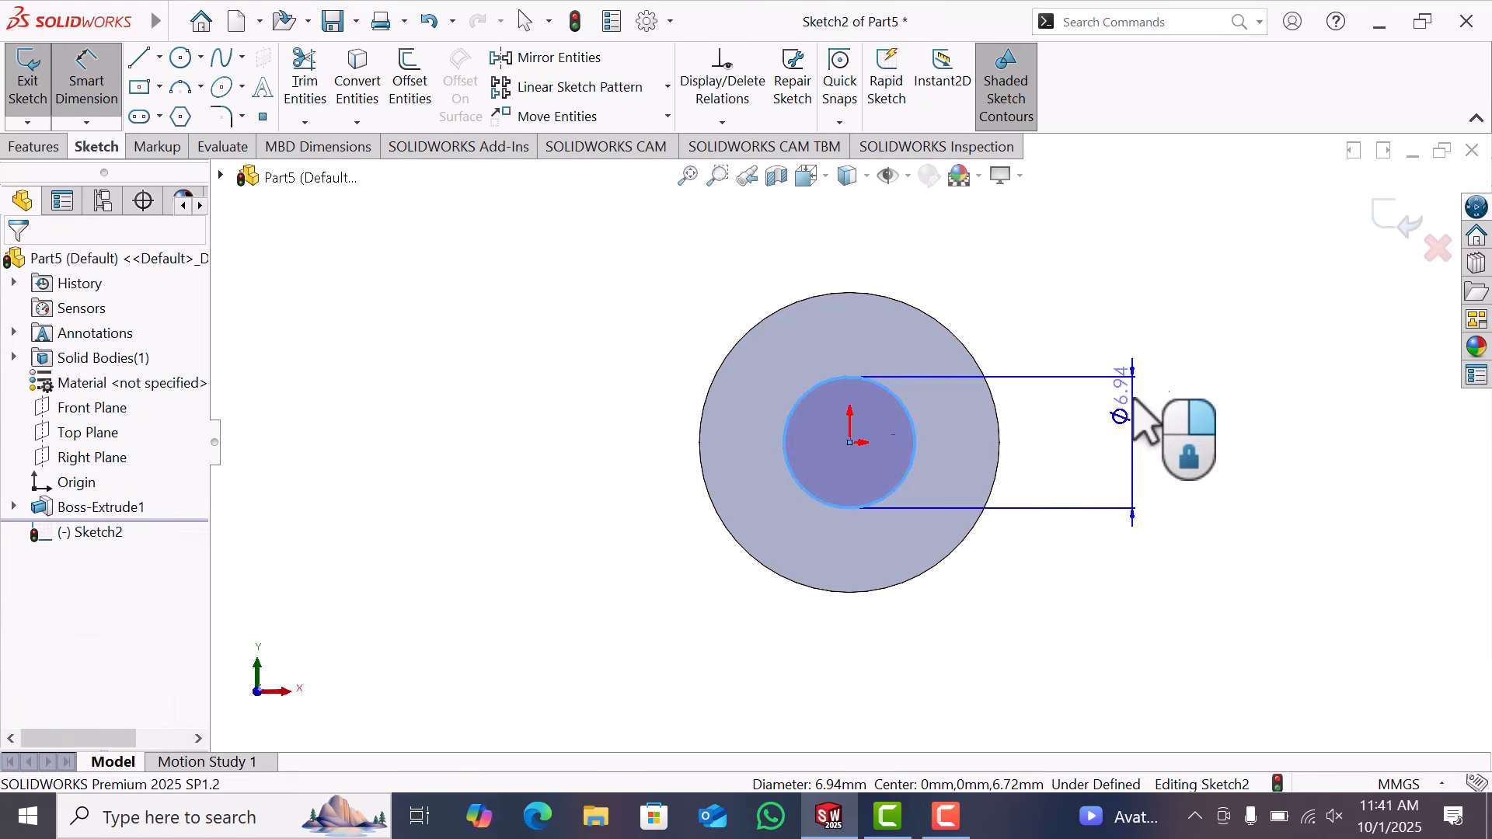
{"action": "left_click", "coordinate": [1123, 412]}
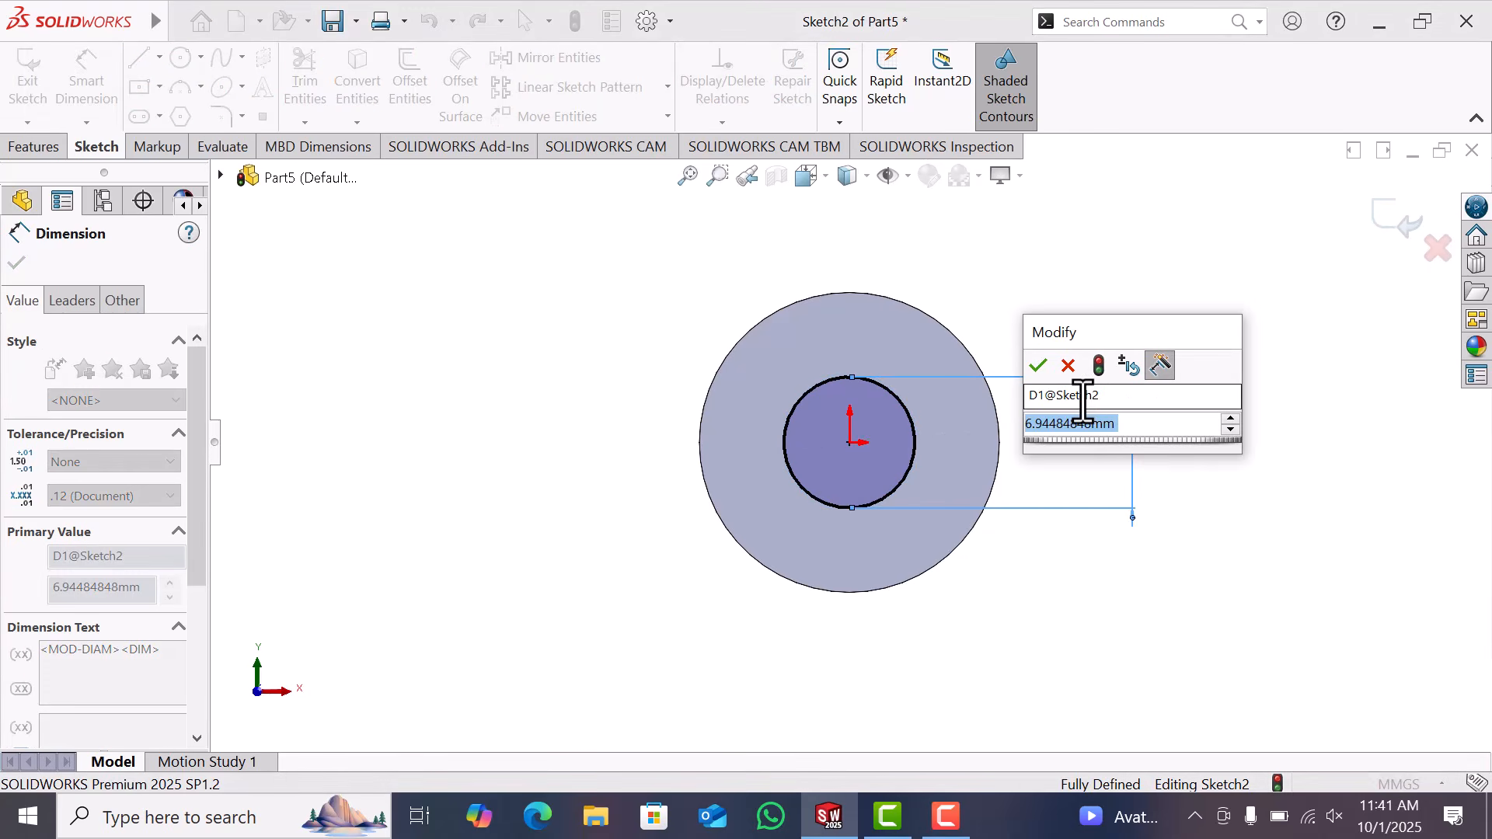
{"action": "type", "text": "8."}
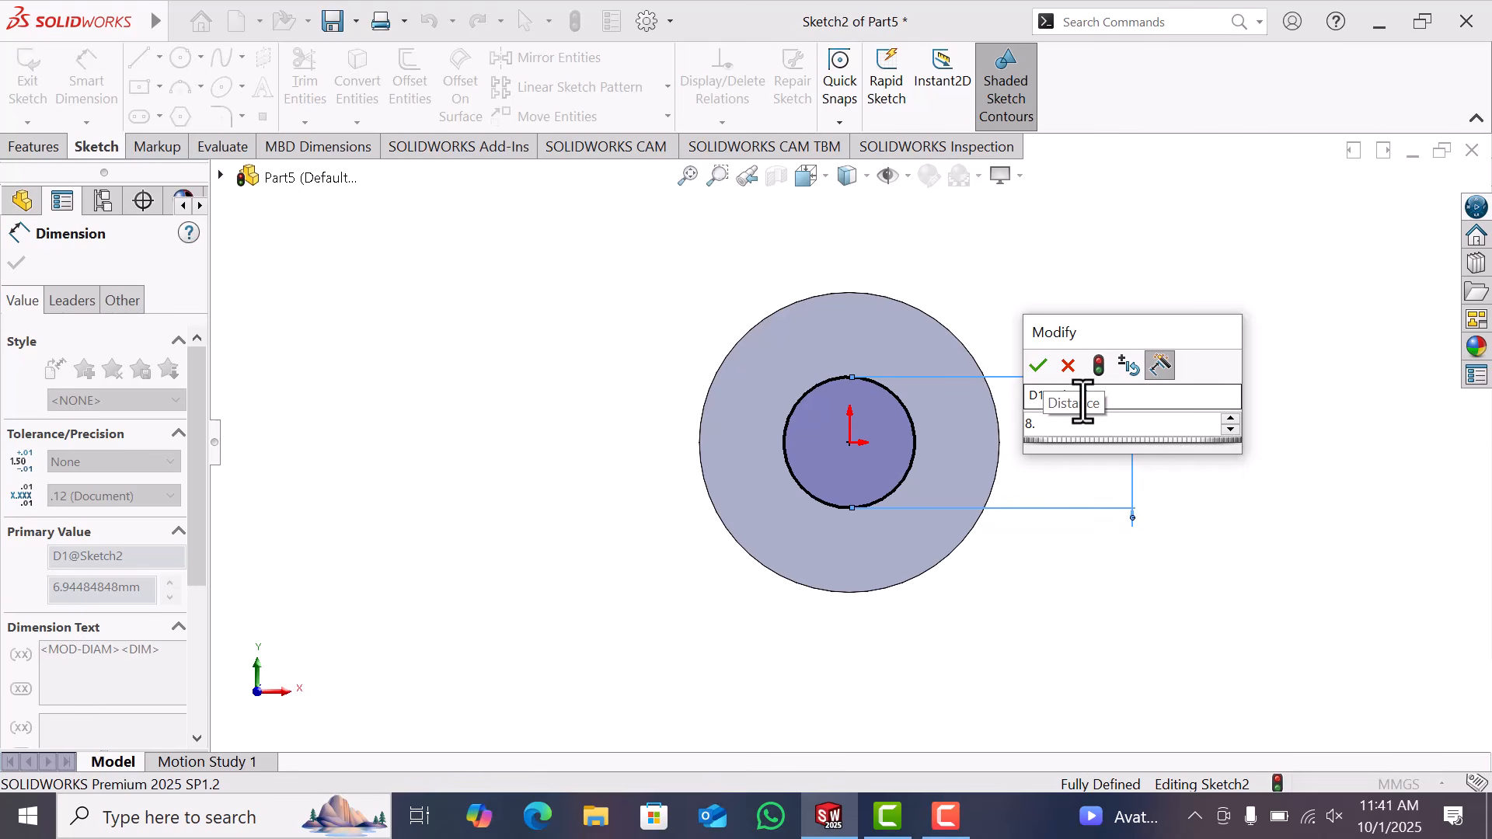
{"action": "type", "text": "00"}
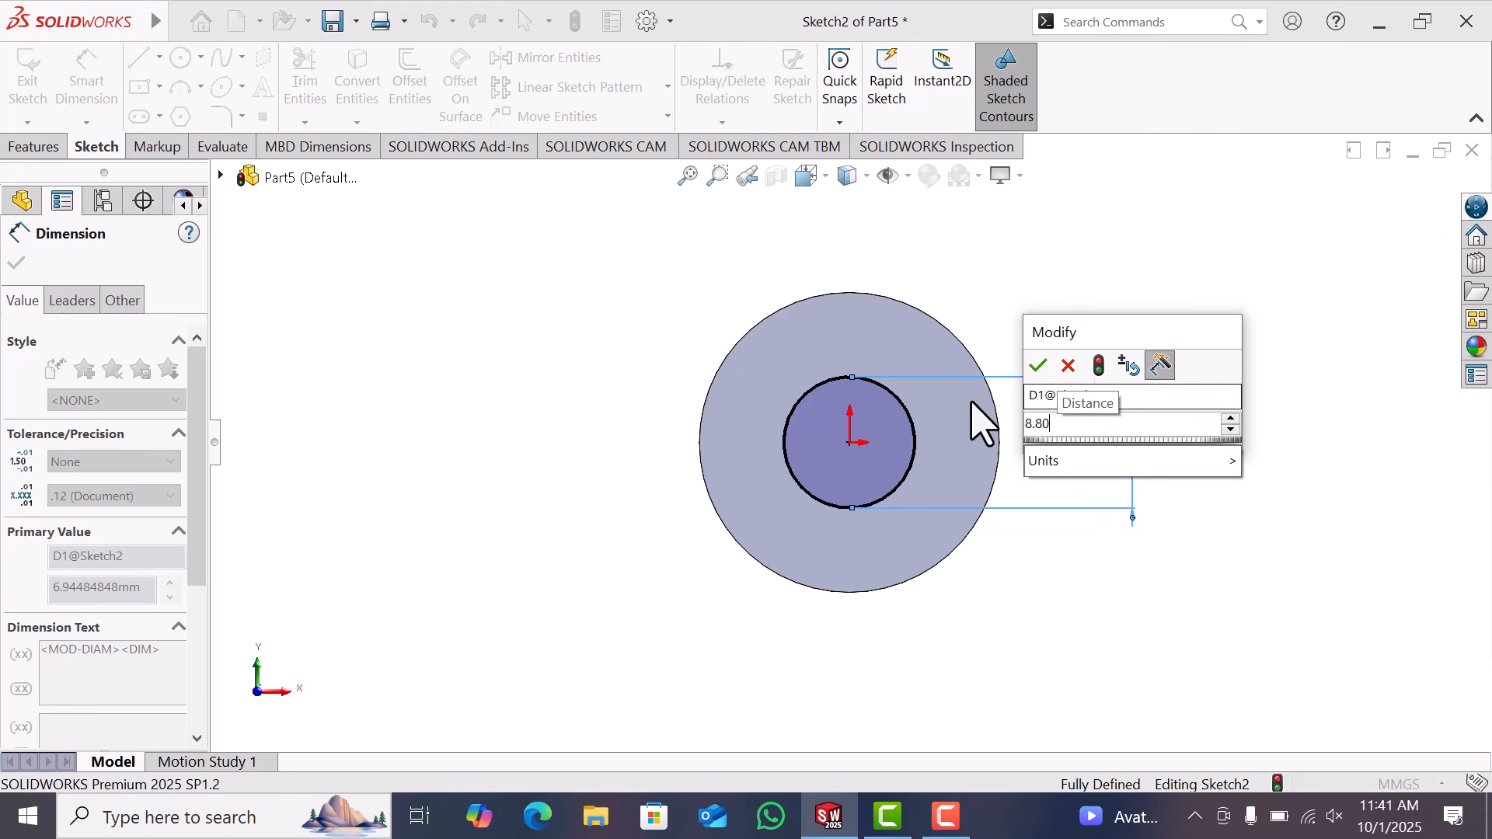
{"action": "key", "text": "Return"}
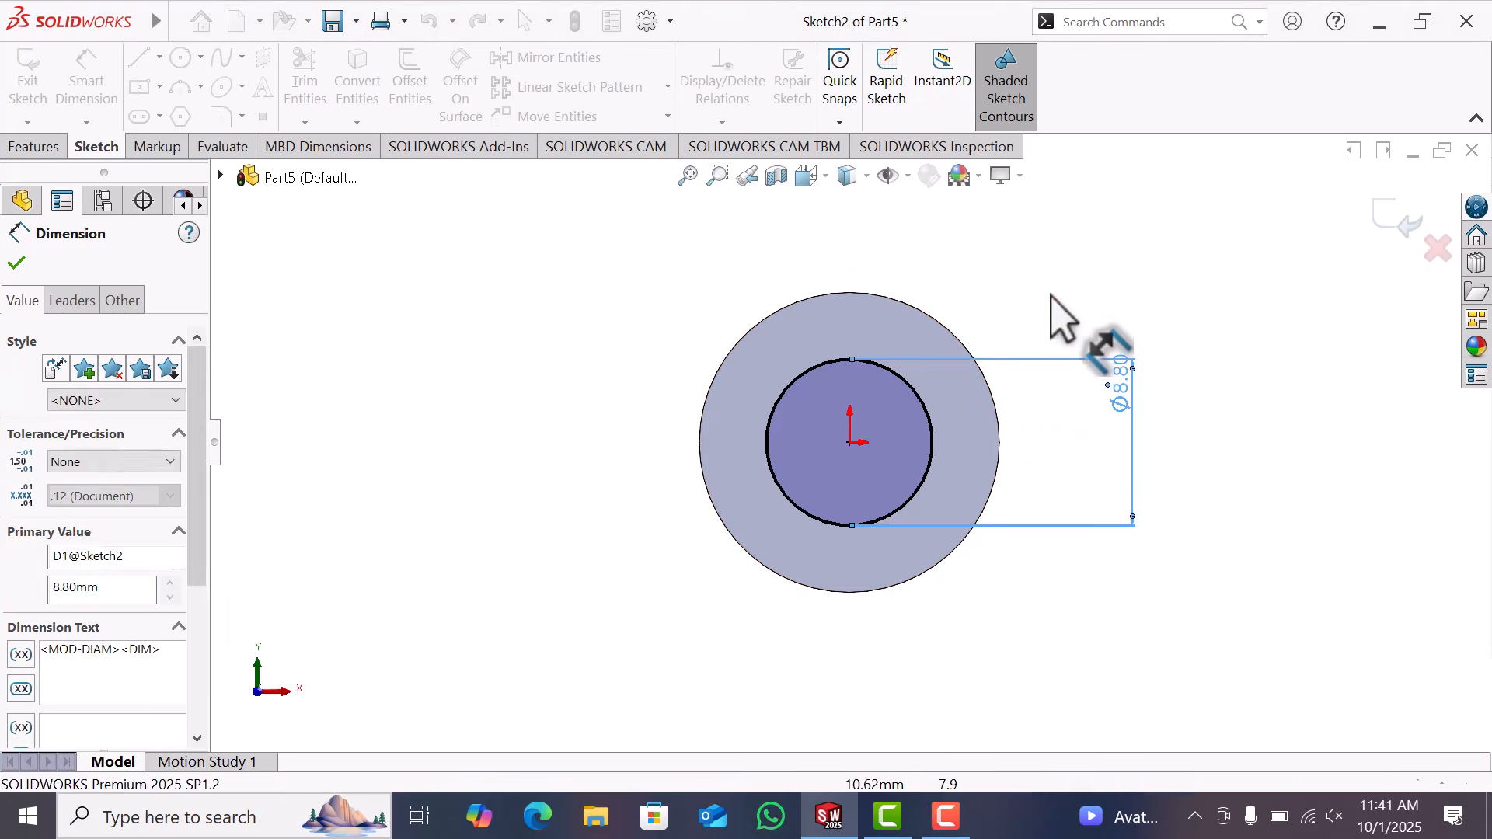
{"action": "left_click", "coordinate": [67, 200]}
Extrude the 8.80 mm circle outward from the disc as a blind boss 3.10 mm deep, merged with the body
{"action": "left_click", "coordinate": [34, 148]}
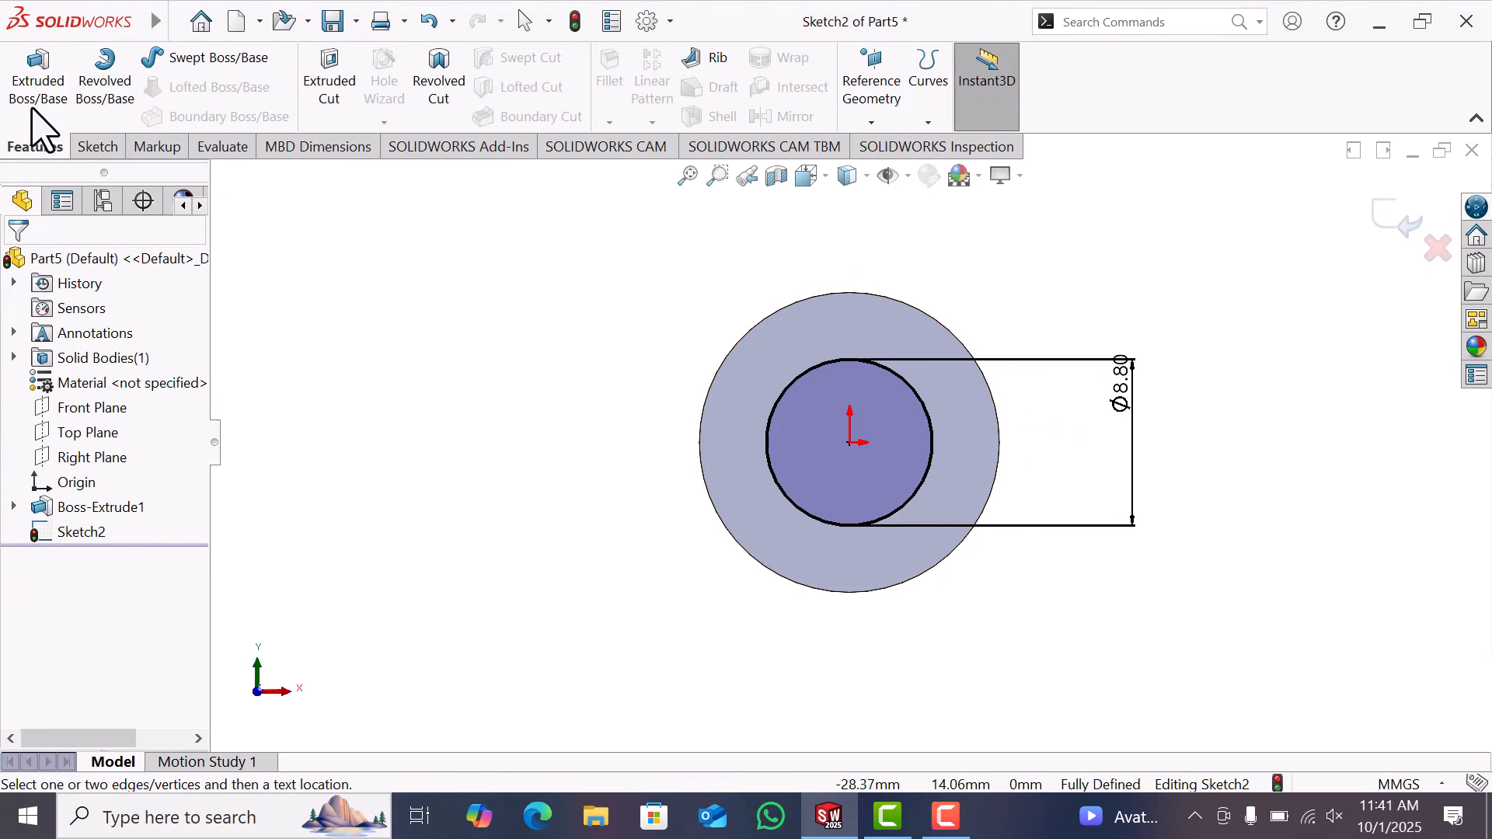
{"action": "left_click", "coordinate": [37, 94]}
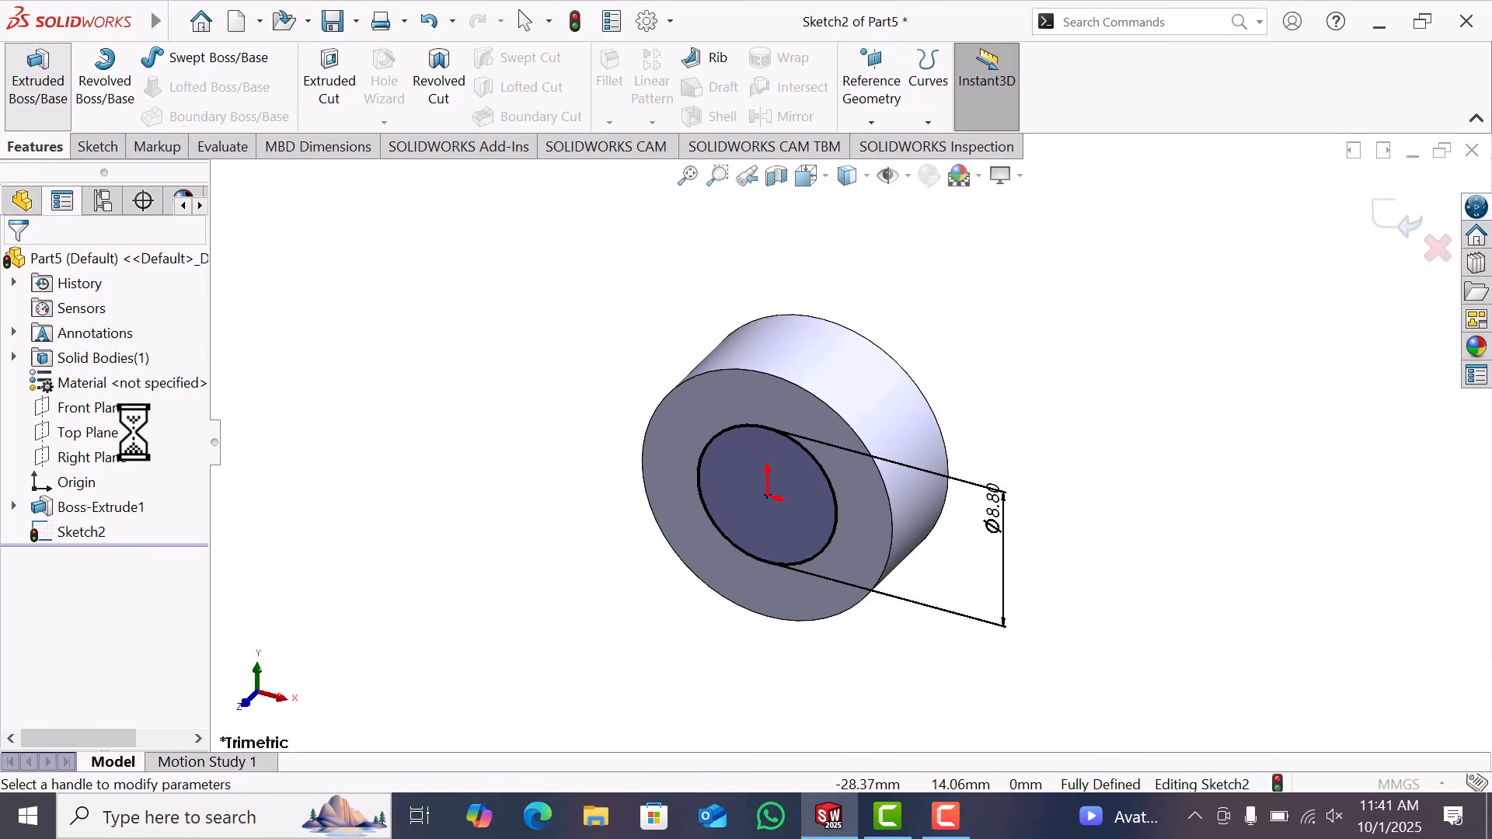
{"action": "type", "text": "3.1"}
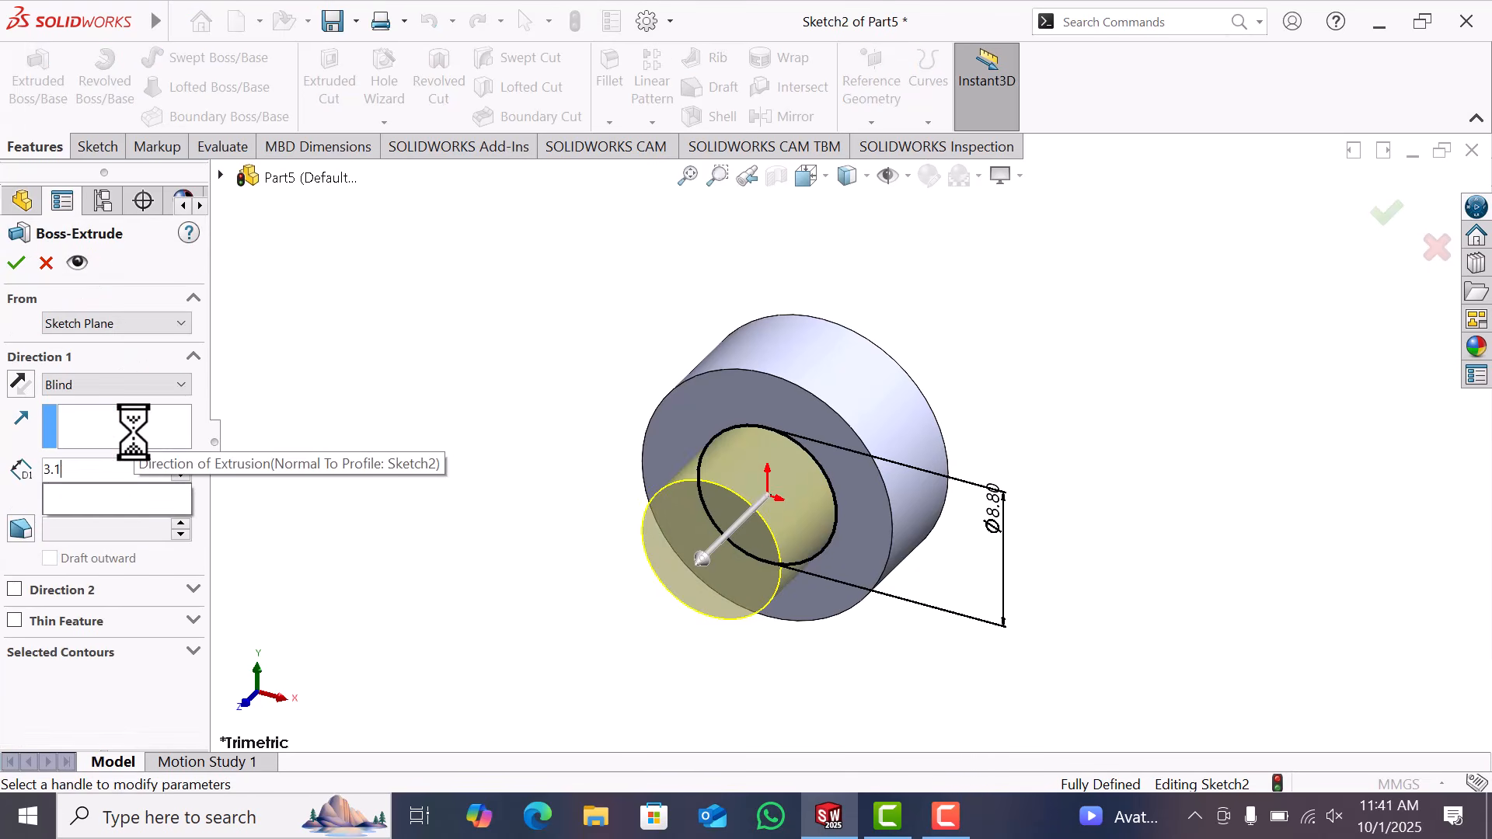
{"action": "key", "text": "Return"}
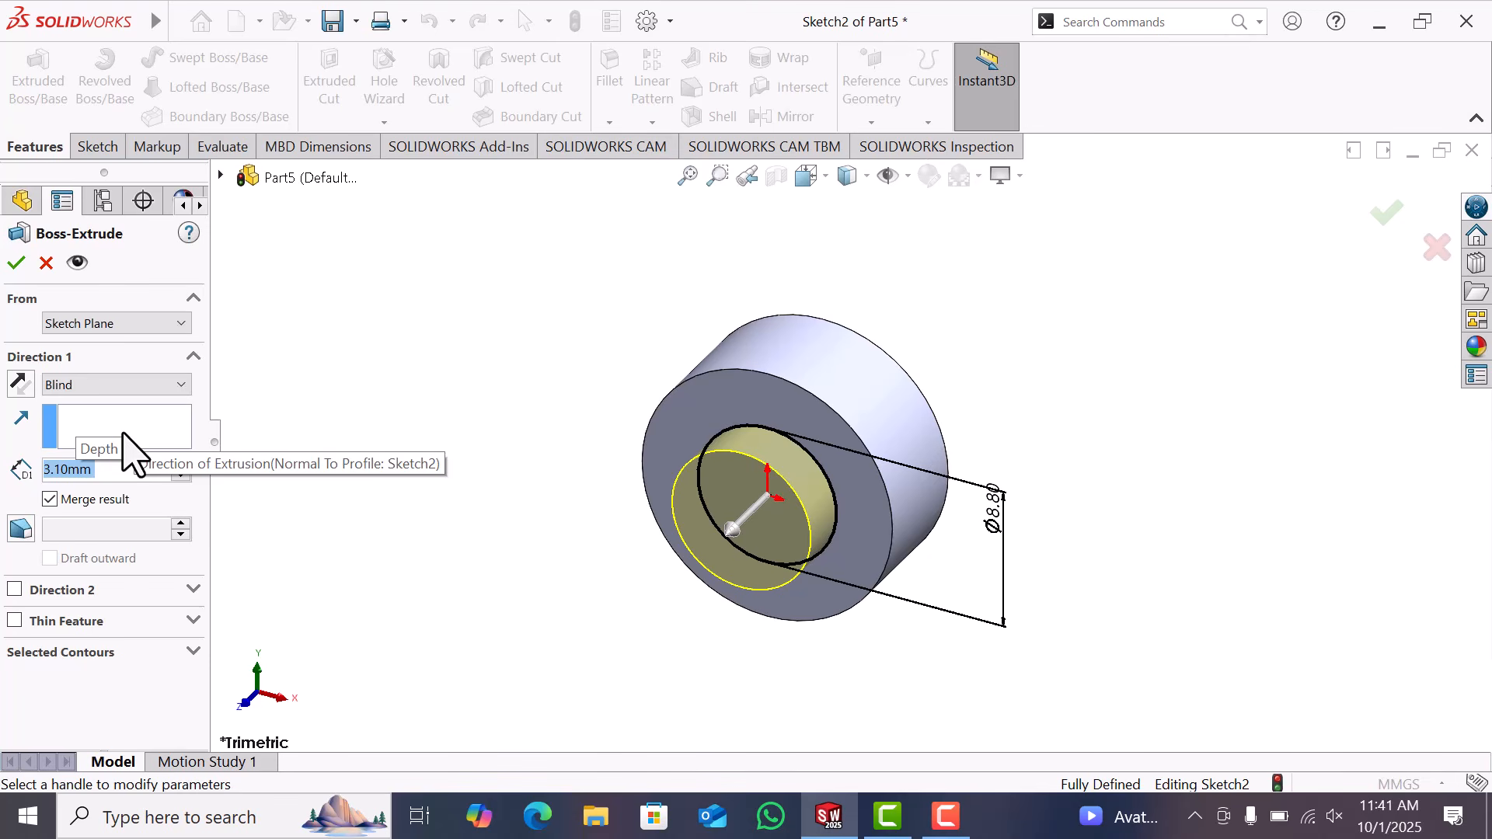
{"action": "left_click", "coordinate": [14, 265]}
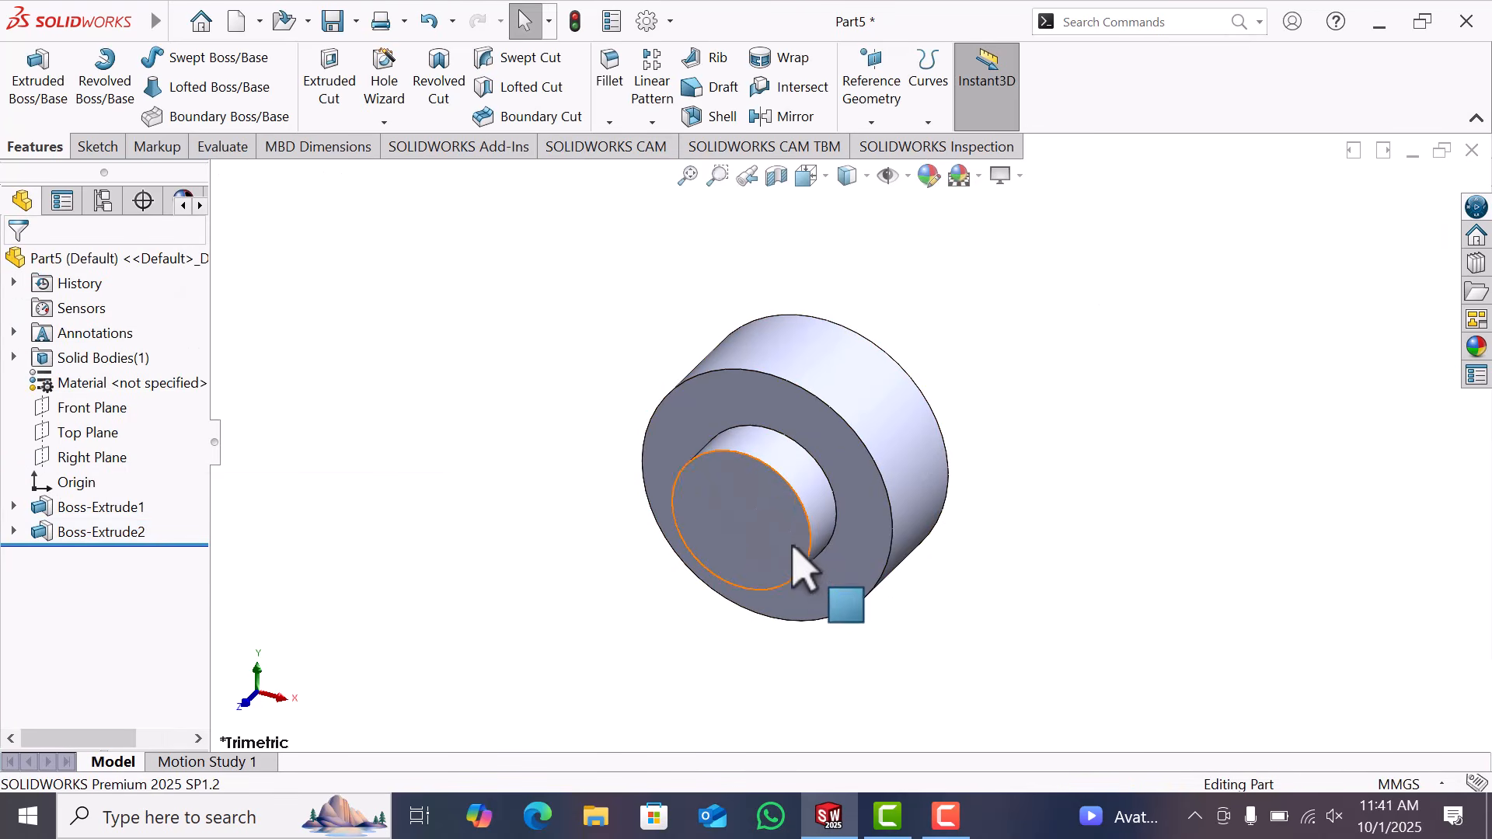
Sketch a circle about 3.43 mm in diameter on the small boss's end face, centred on the origin
{"action": "left_click", "coordinate": [770, 543]}
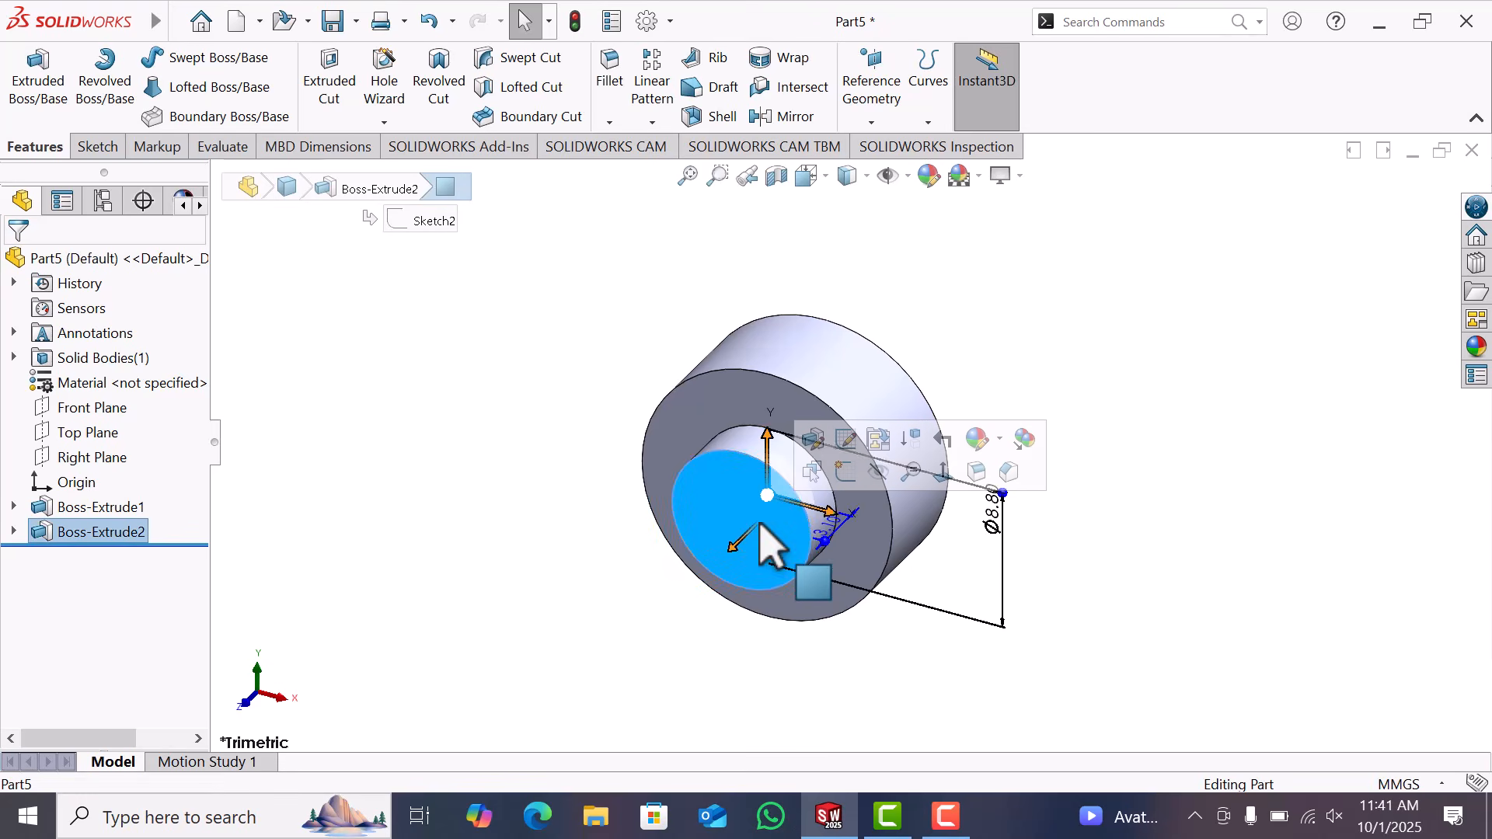
{"action": "left_click", "coordinate": [846, 472]}
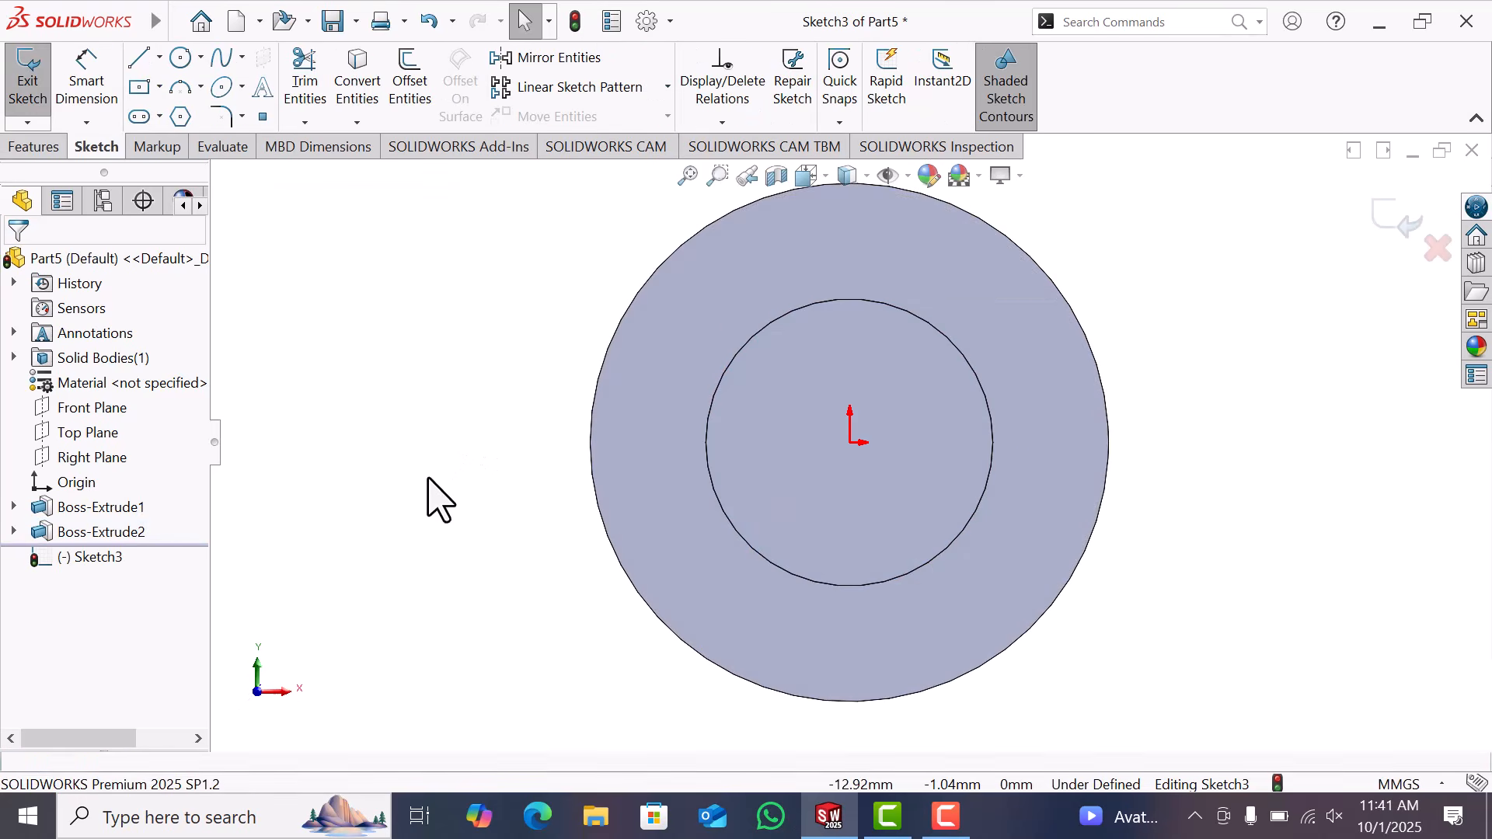
{"action": "key", "text": "c"}
{"action": "mouse_move", "coordinate": [849, 443]}
{"action": "left_mouse_down"}
{"action": "mouse_move", "coordinate": [870, 457]}
{"action": "mouse_move", "coordinate": [864, 498]}
{"action": "left_mouse_up"}
Dimension the circle on the small boss's end face with a diameter of 4.70 mm
{"action": "right_click_drag", "start_coordinate": [927, 509], "coordinate": [926, 382]}
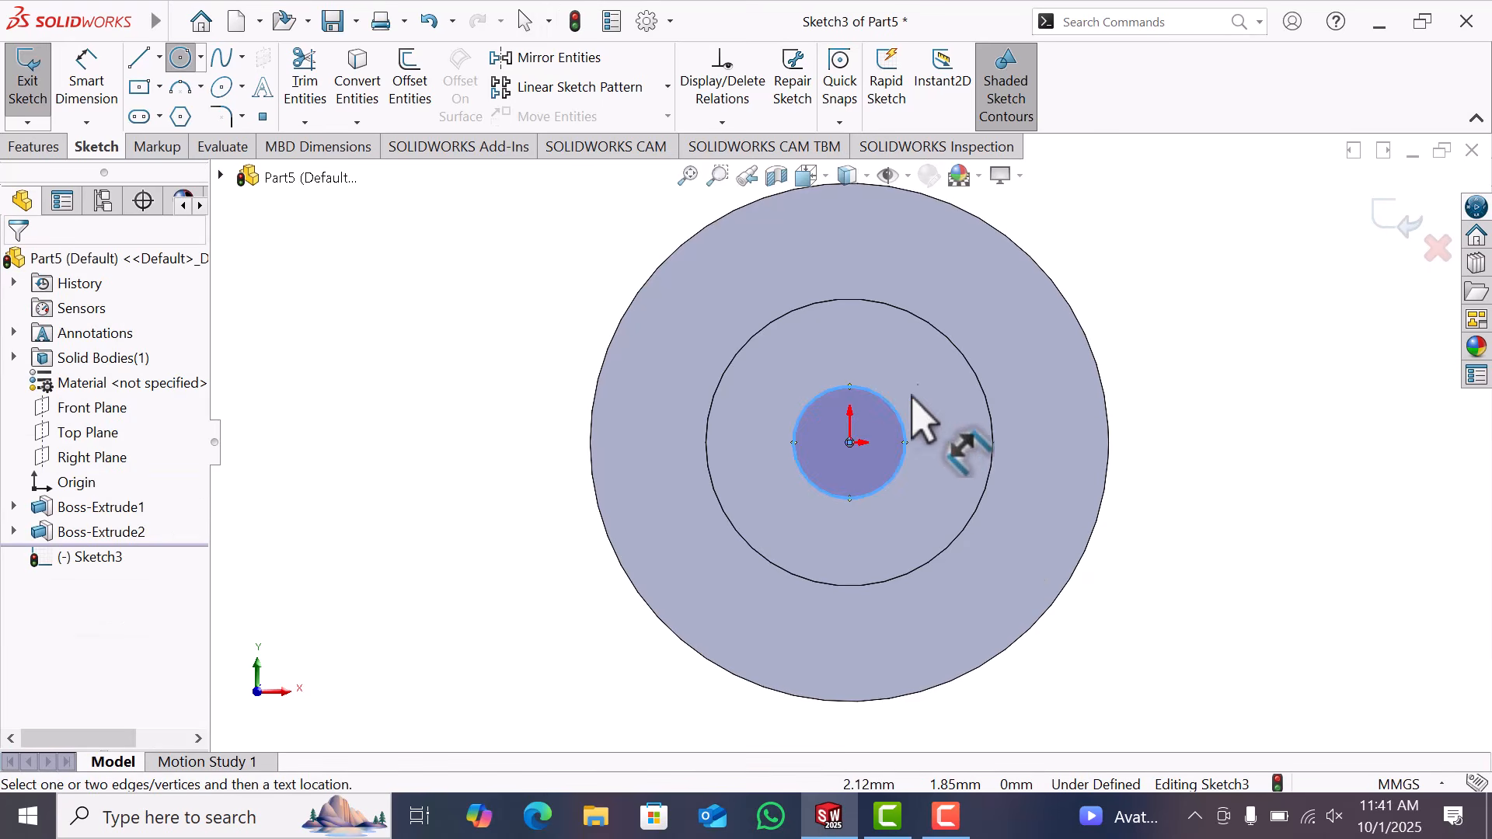
{"action": "left_click", "coordinate": [903, 422]}
{"action": "left_click", "coordinate": [1204, 320]}
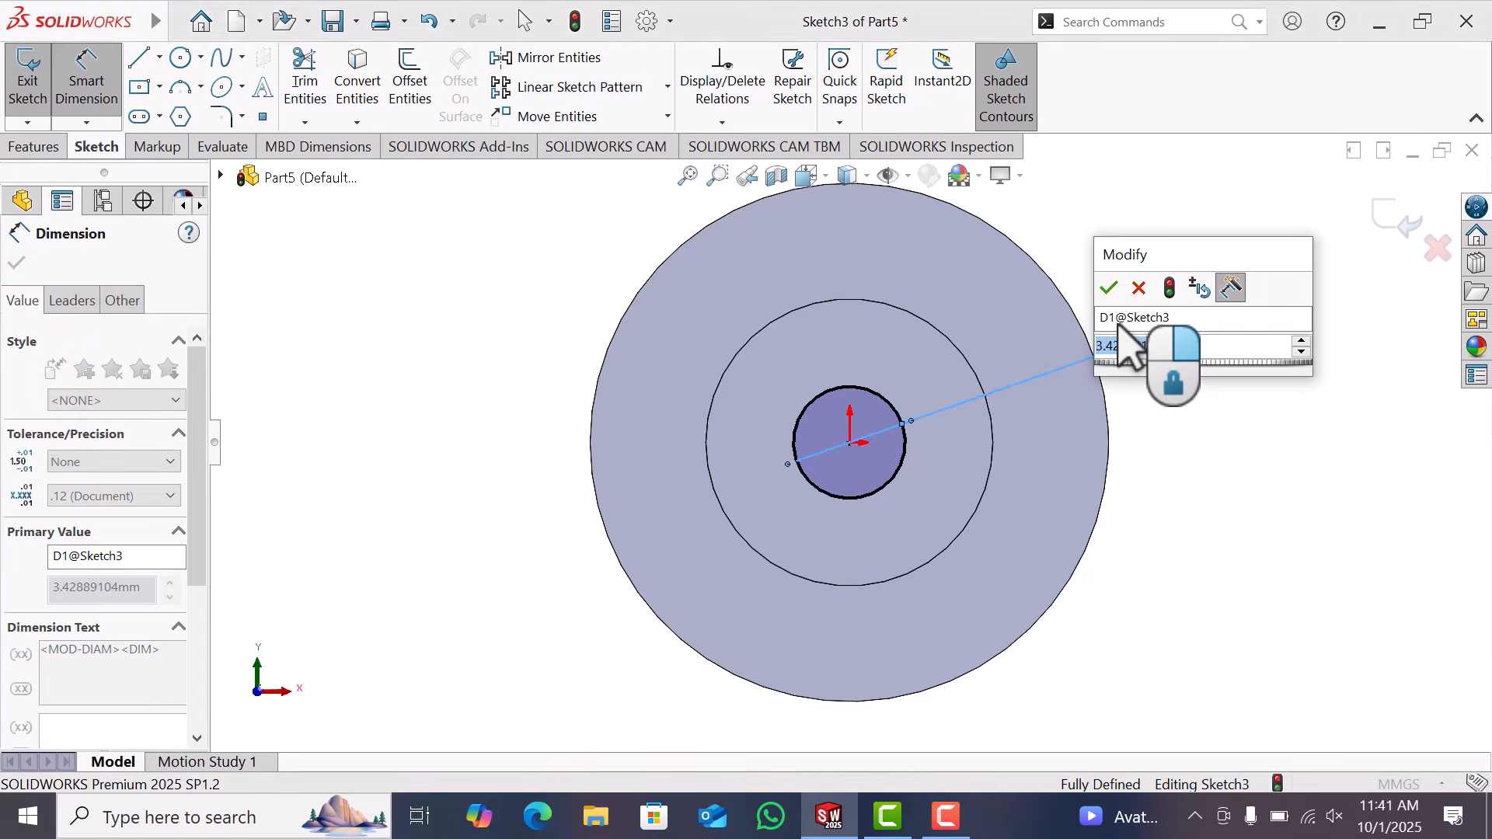
{"action": "type", "text": "4"}
{"action": "type", "text": ".5"}
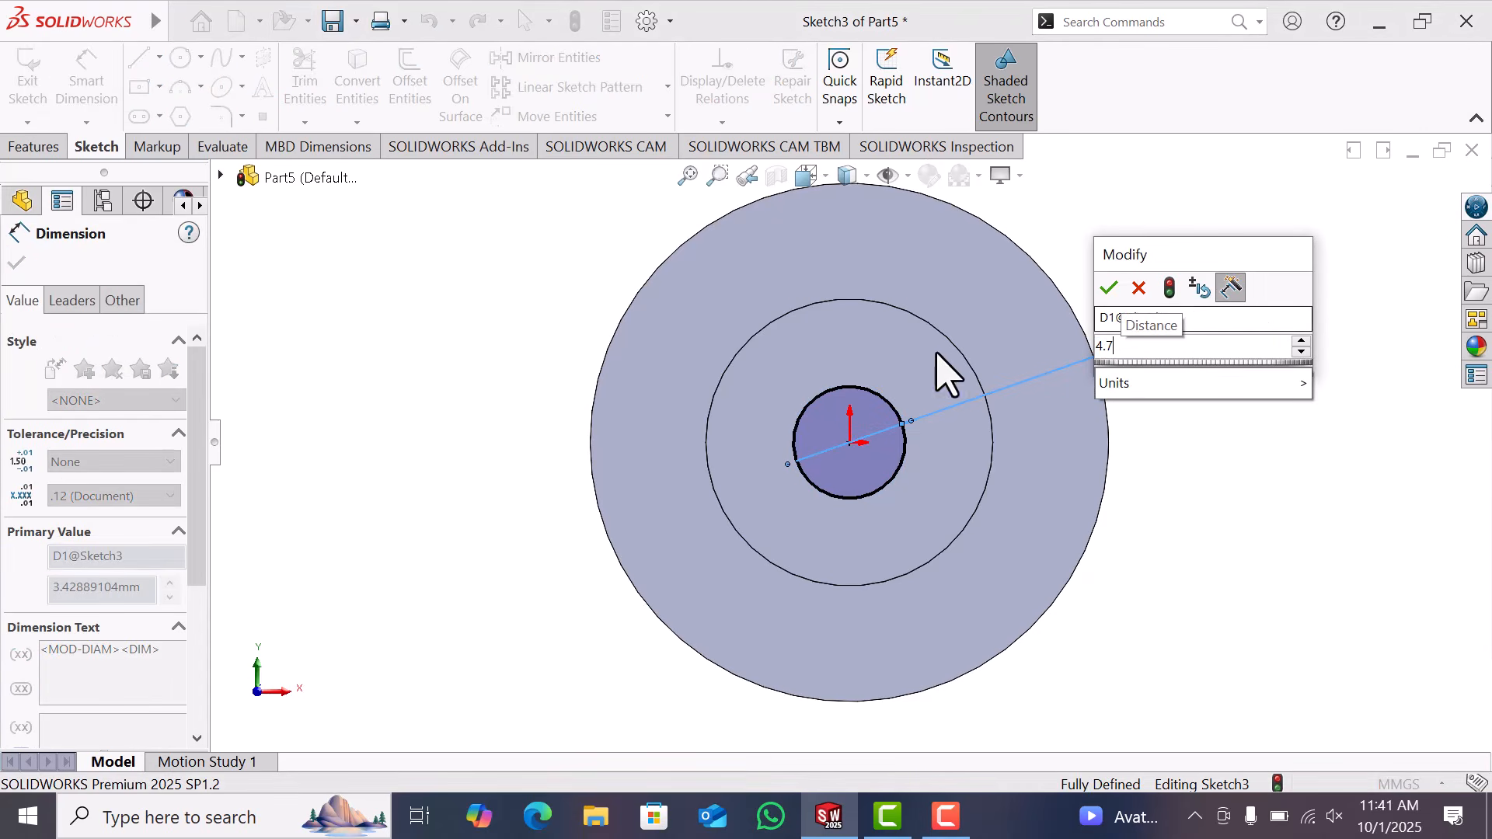
{"action": "key", "text": "Return"}
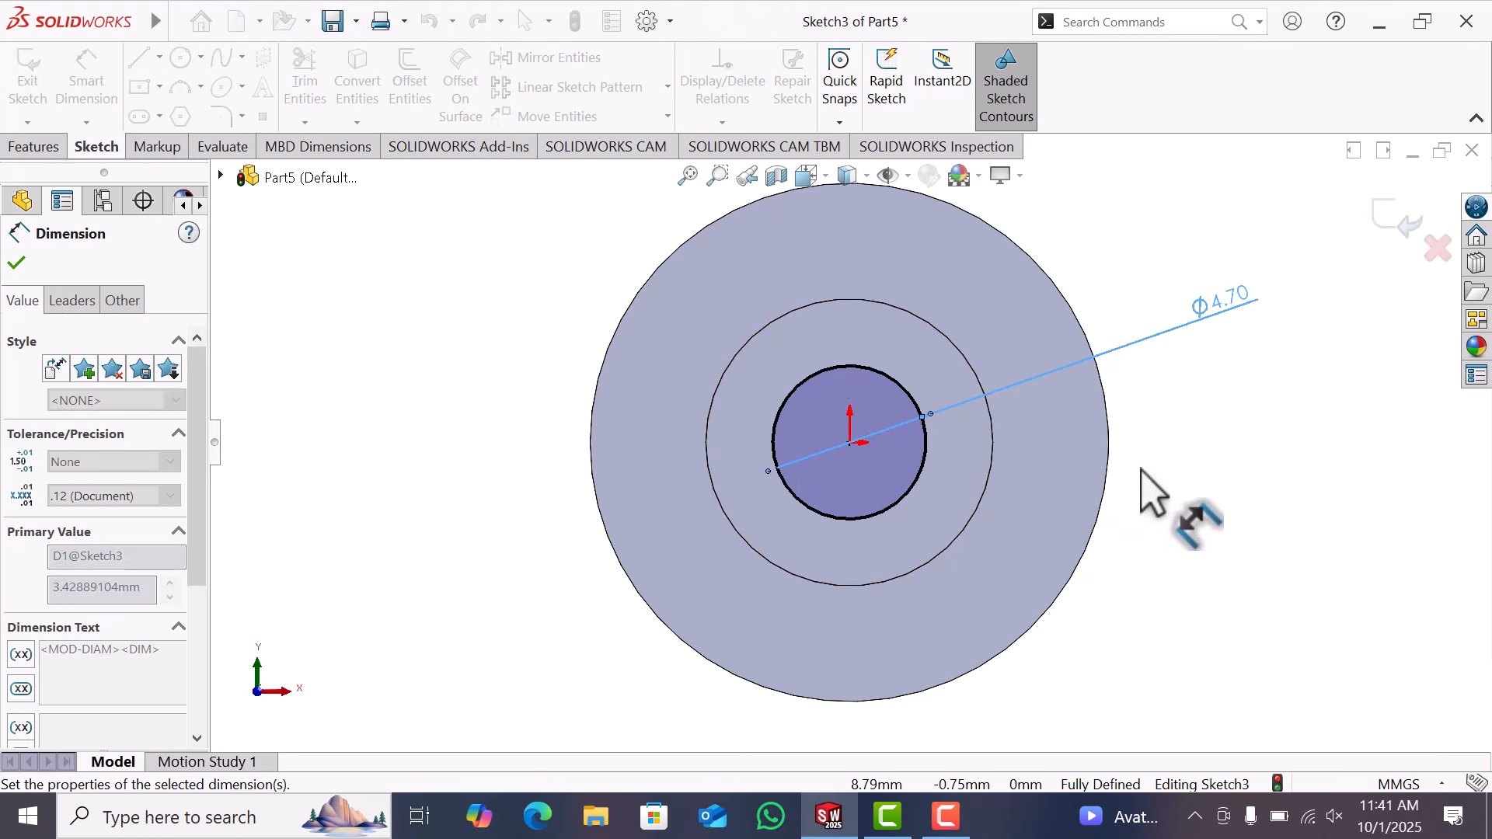
{"action": "left_click", "coordinate": [1189, 460]}
Cut the 4.70 mm circle through the whole part with an Extruded Cut set to Through All
{"action": "left_click", "coordinate": [34, 147]}
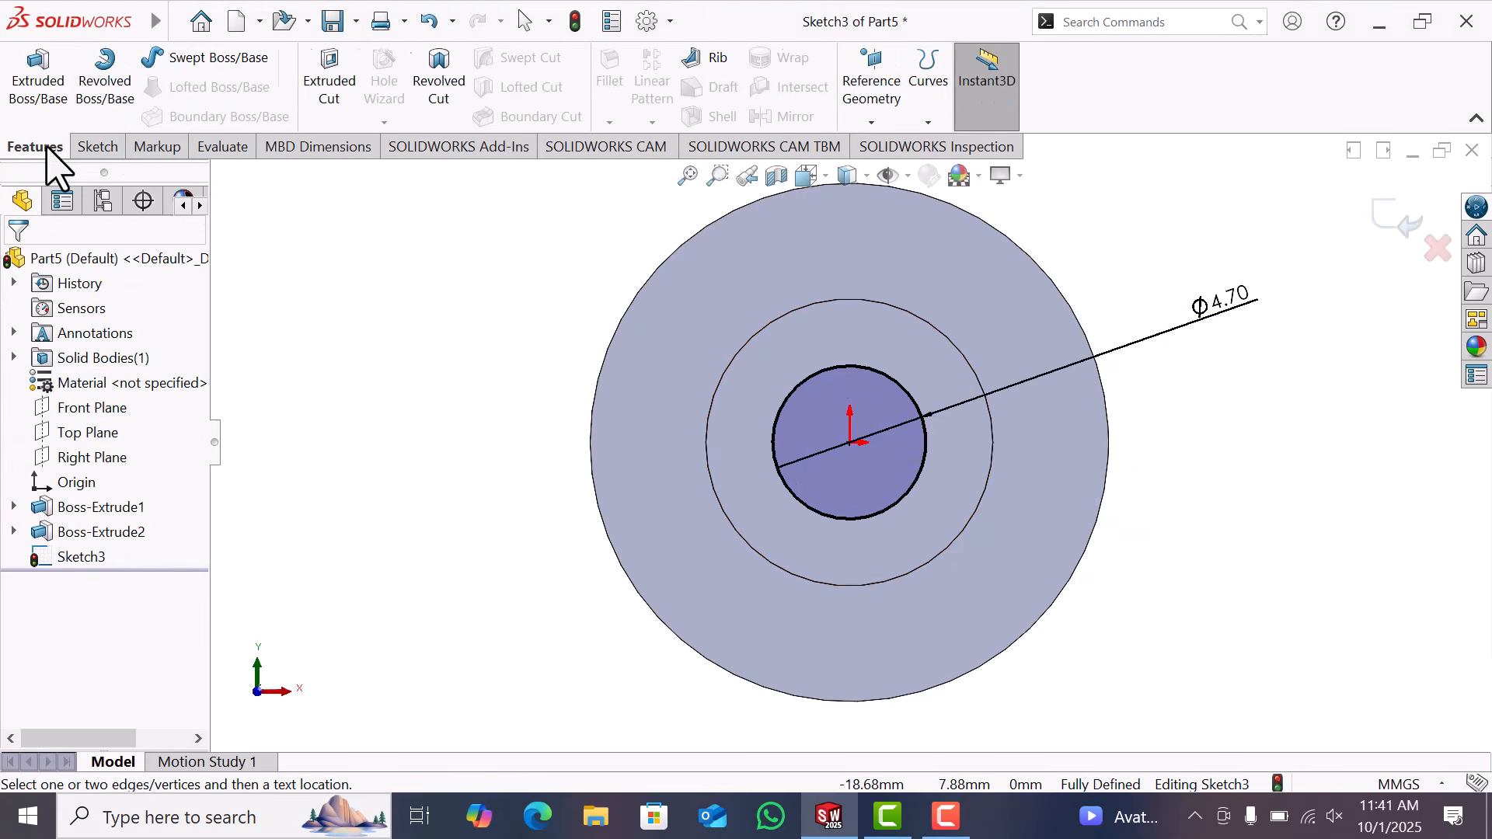
{"action": "left_click", "coordinate": [339, 103]}
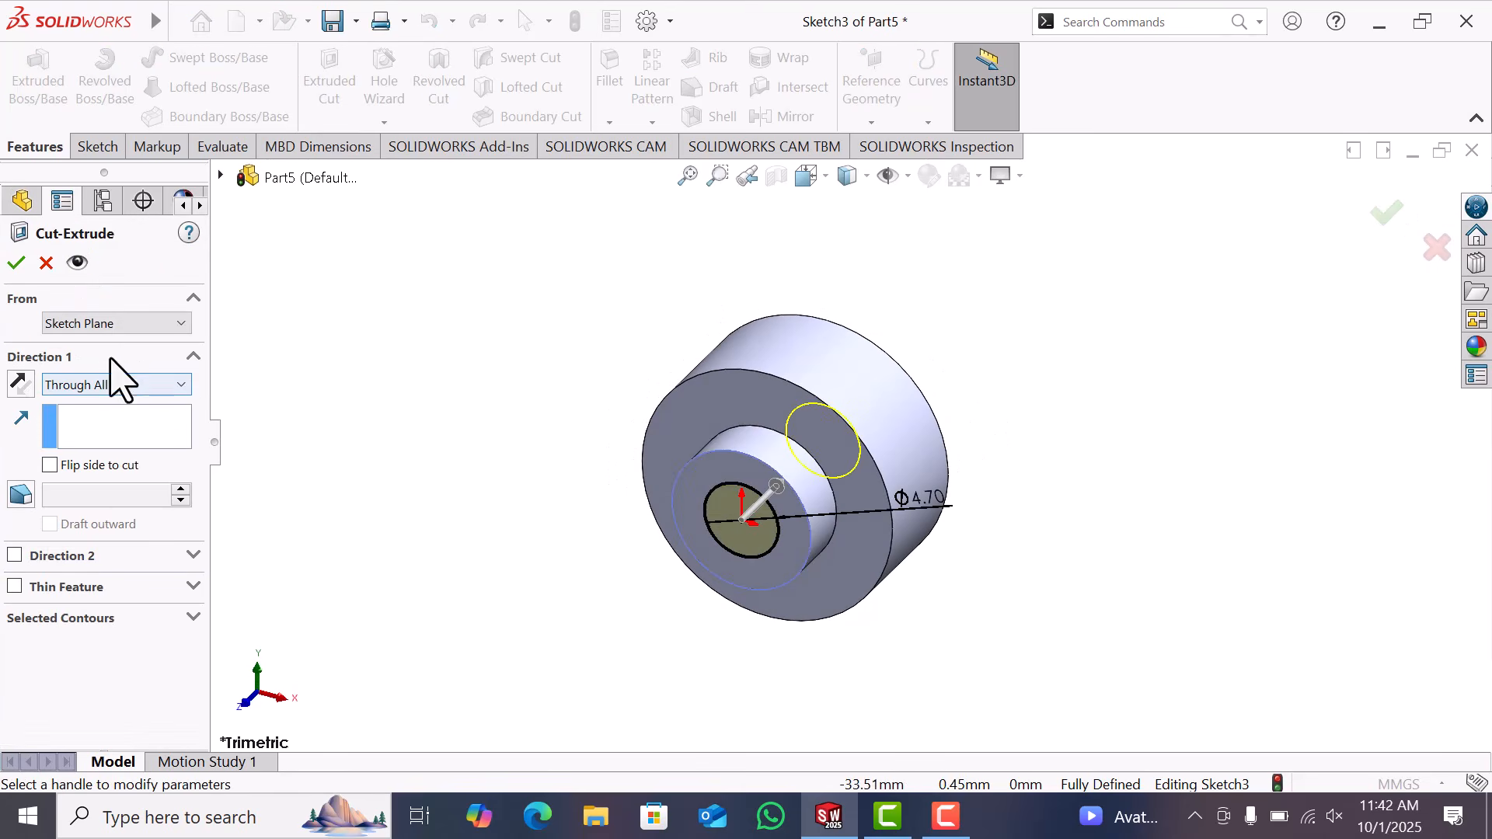
{"action": "left_click", "coordinate": [17, 263]}
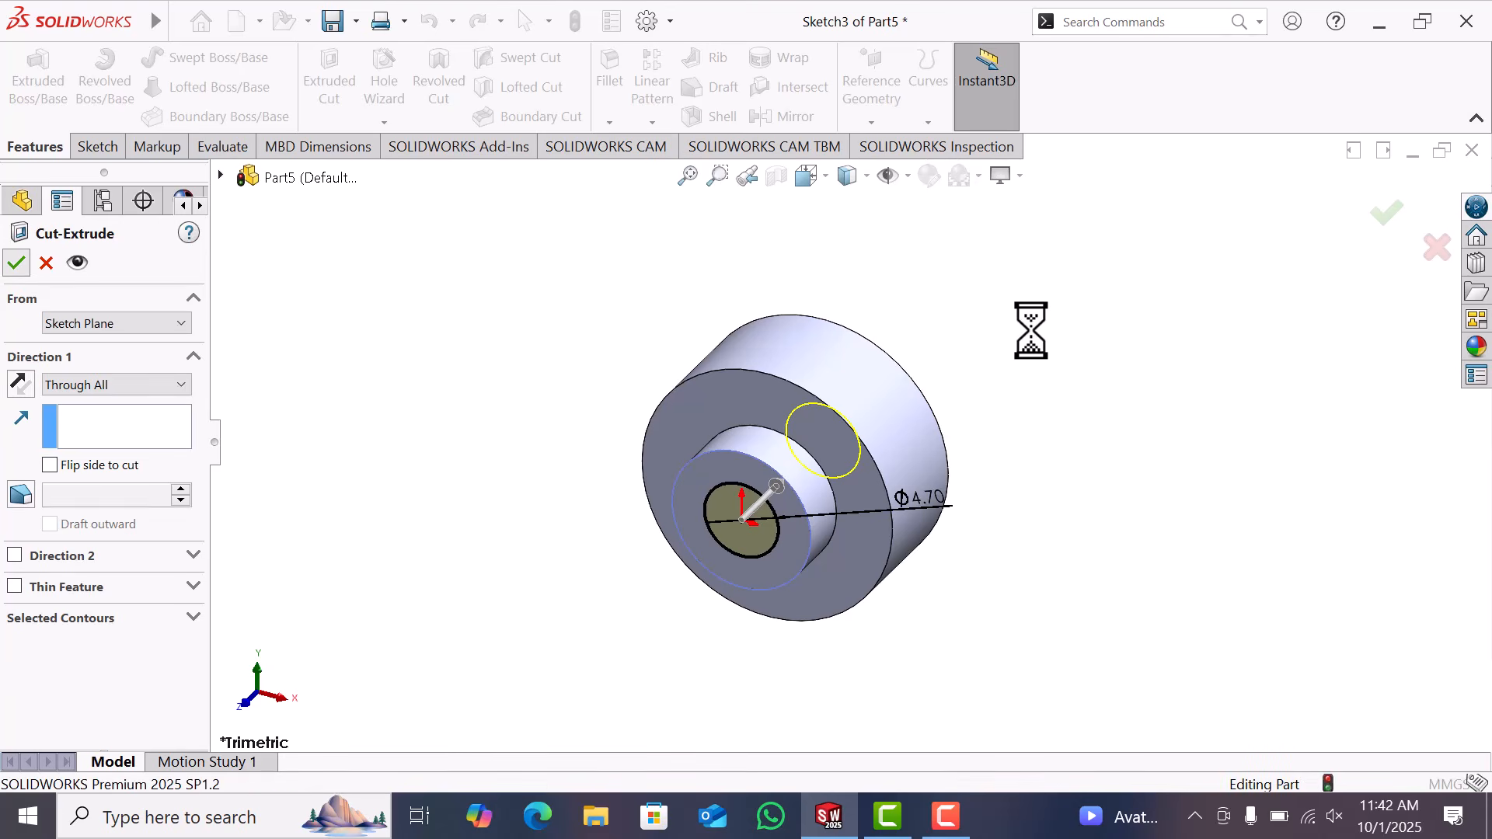
Start a sketch on the disc's face around the boss and draw a horizontal construction line about 9.59 mm long from the origin past the disc's edge
{"action": "left_click", "coordinate": [761, 398]}
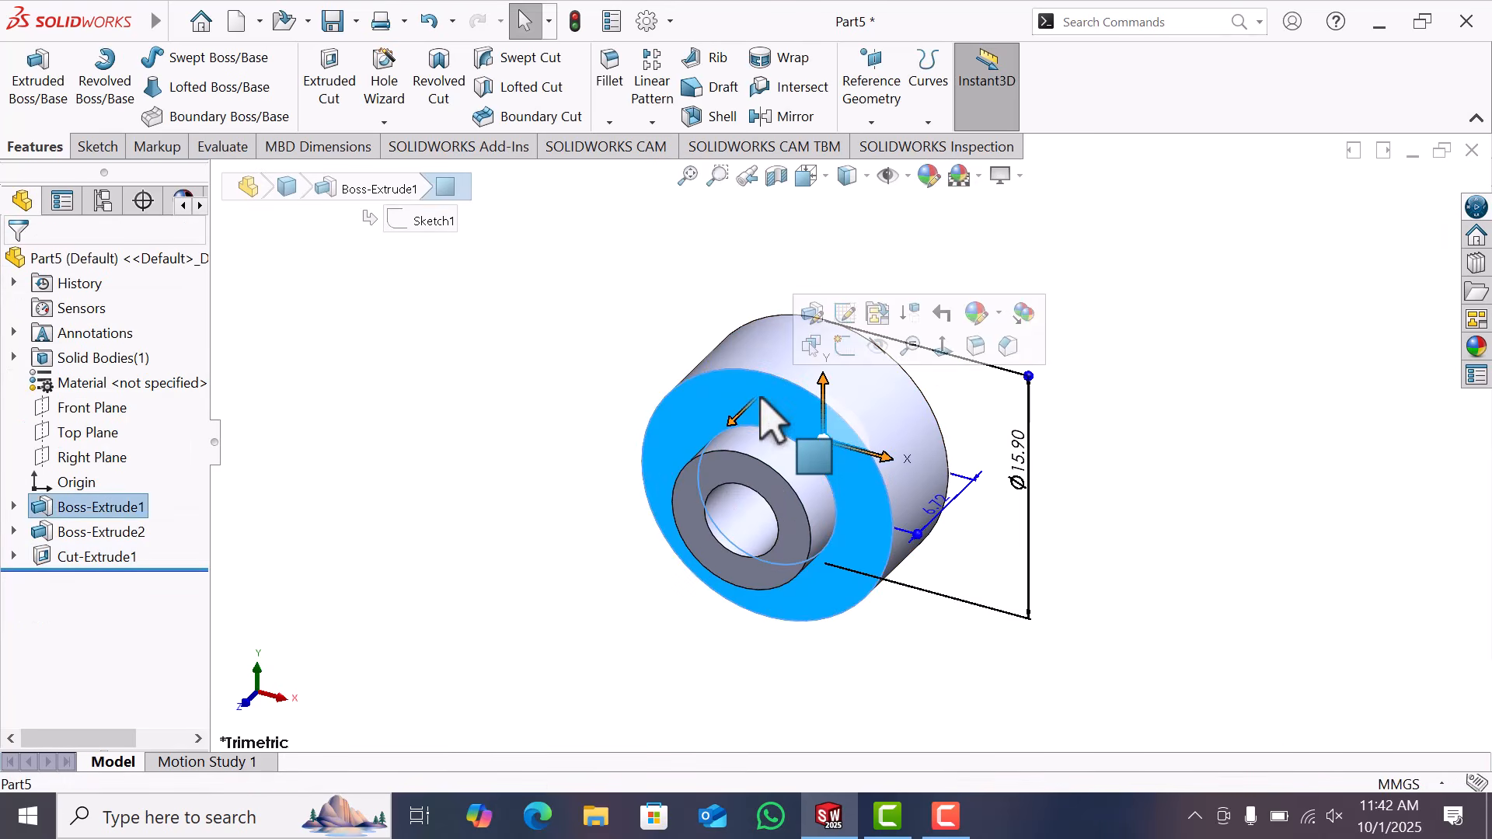
{"action": "left_click", "coordinate": [842, 347]}
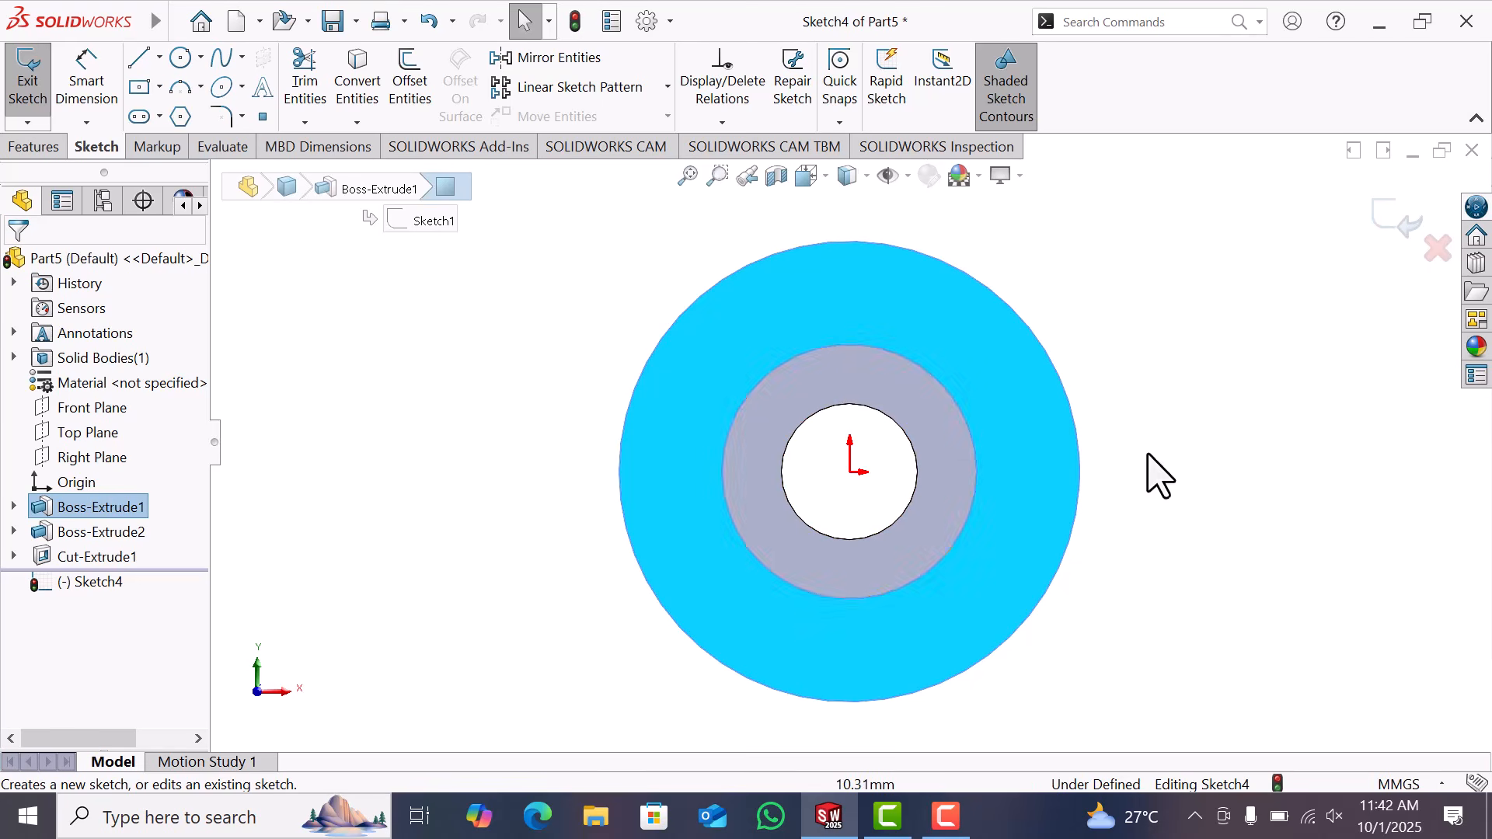
{"action": "left_click", "coordinate": [1150, 476]}
{"action": "key", "text": "l"}
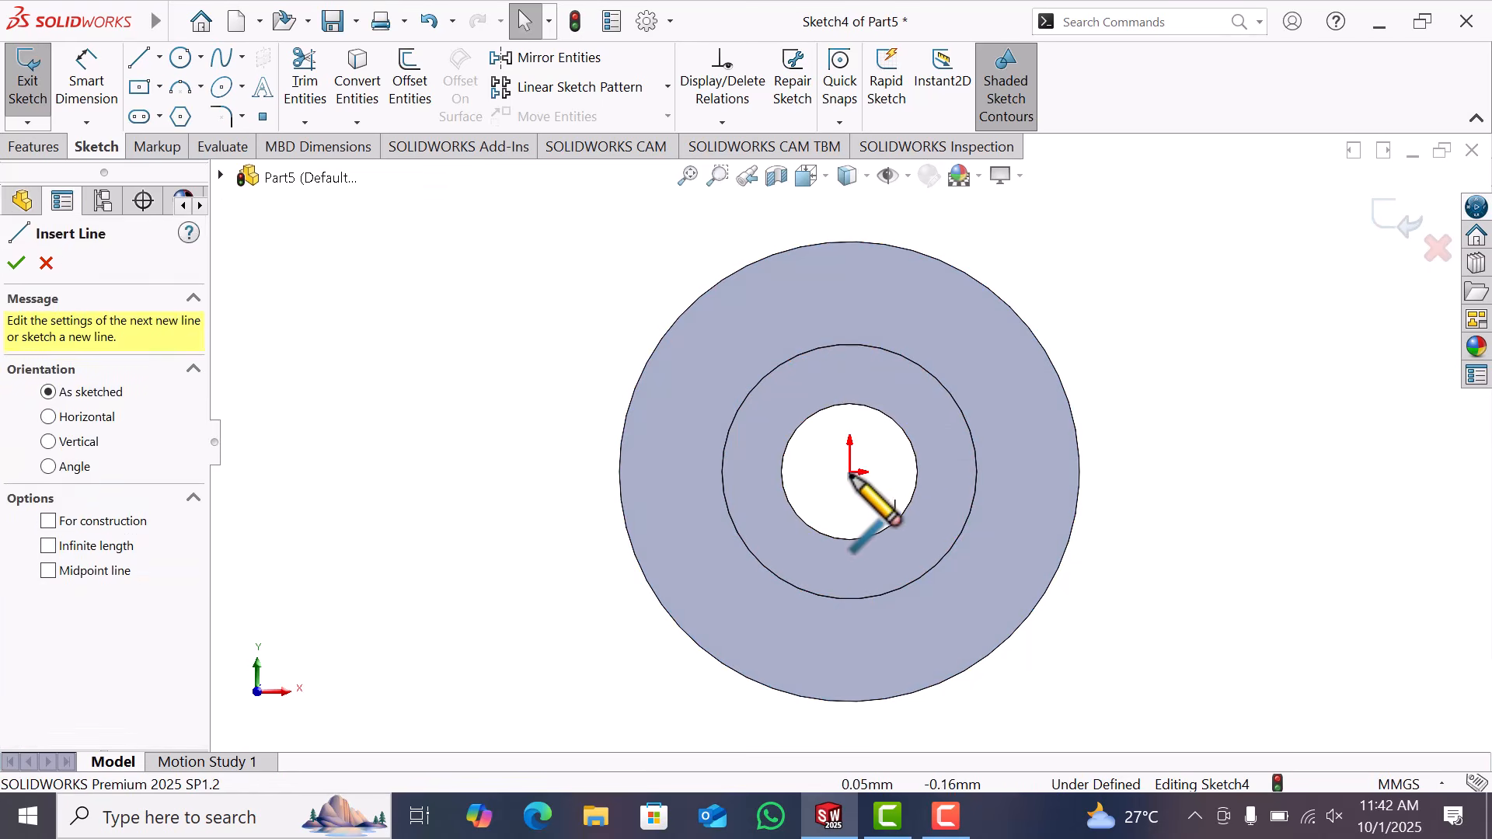
{"action": "left_click", "coordinate": [851, 472]}
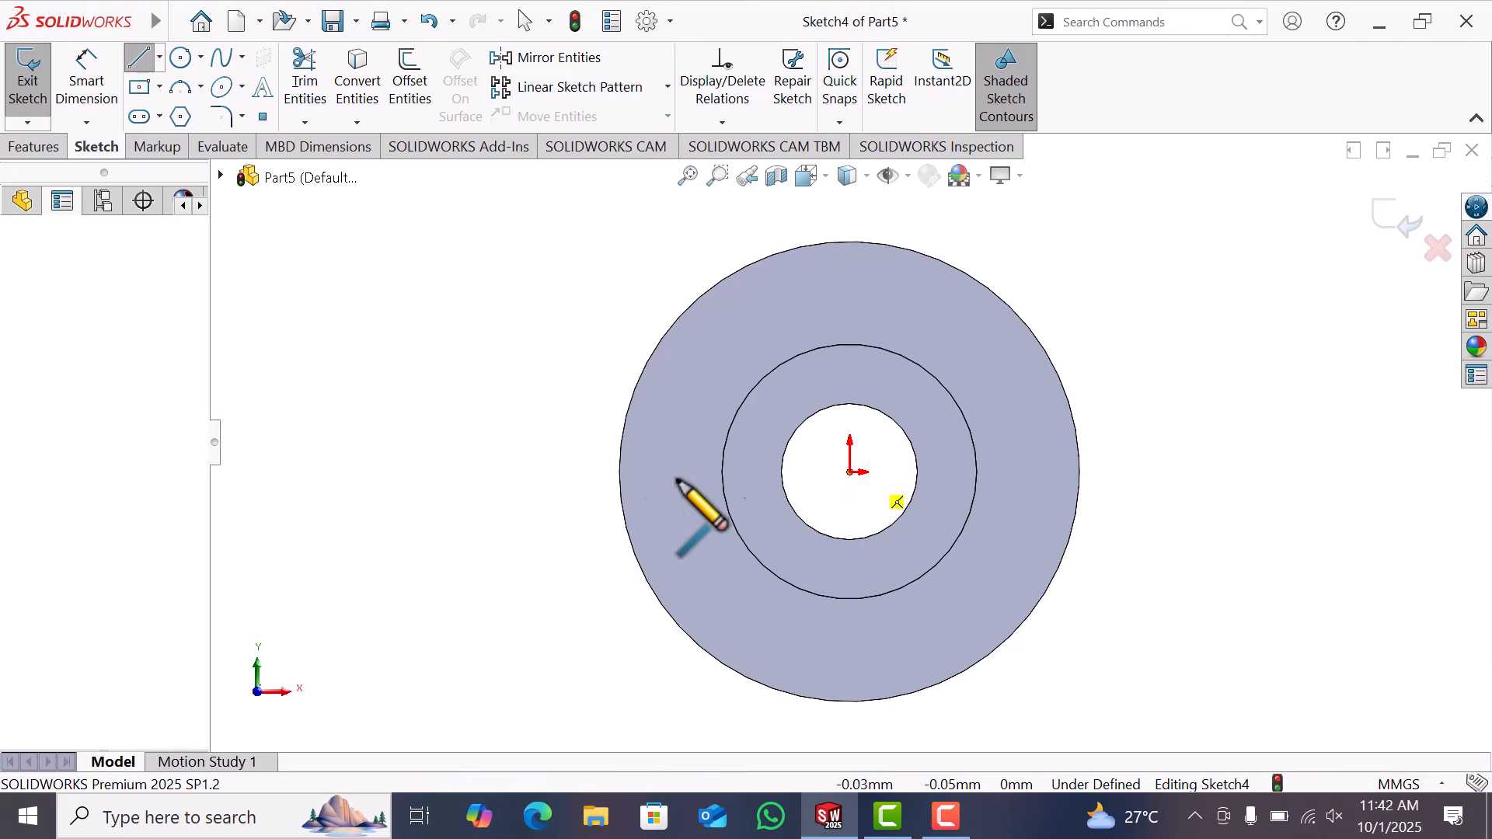
{"action": "left_click", "coordinate": [571, 472]}
{"action": "right_click", "coordinate": [575, 472]}
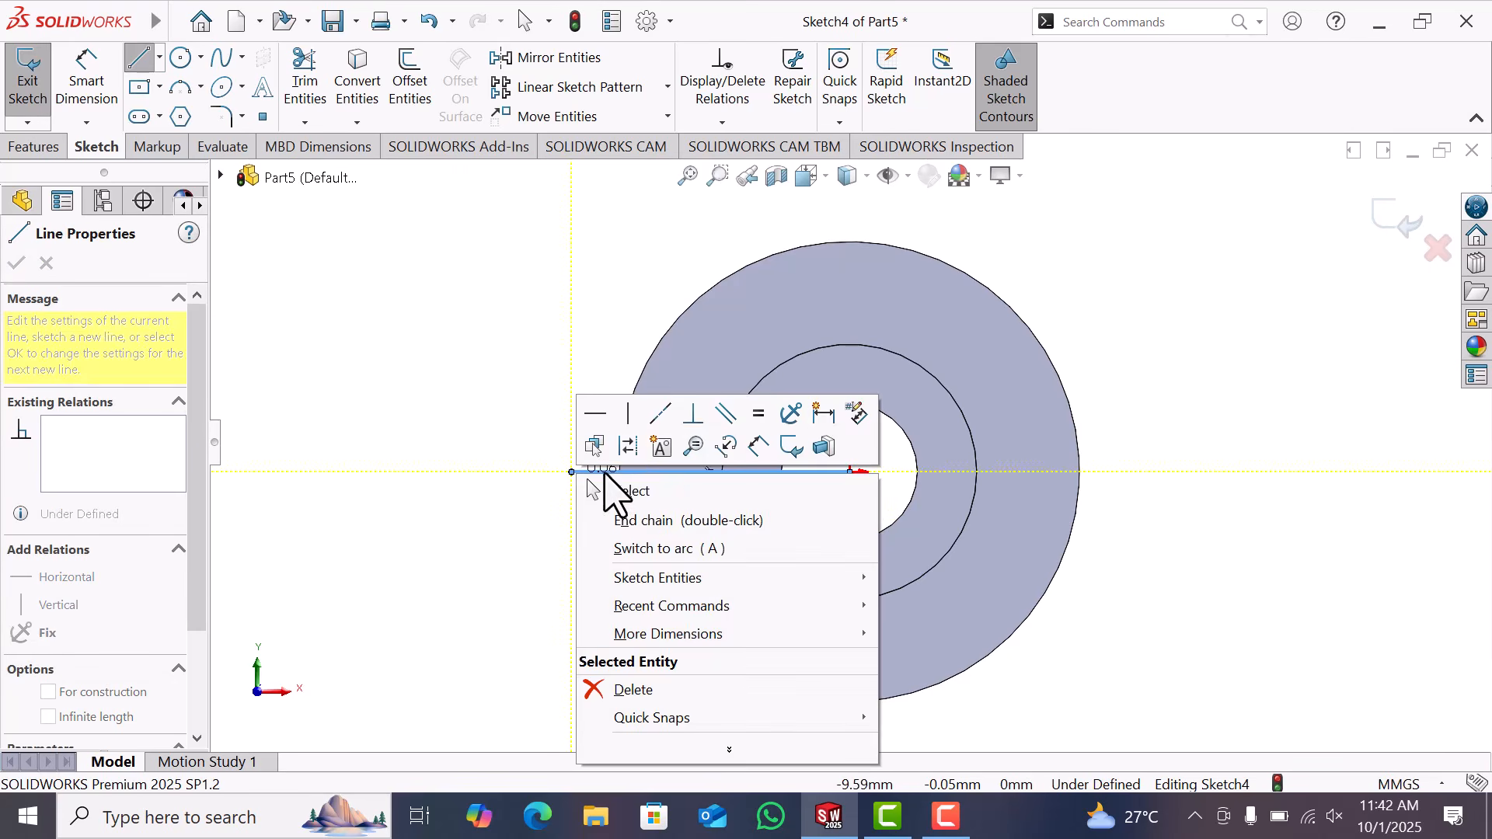
{"action": "key", "text": "Escape"}
{"action": "key", "text": "Escape"}
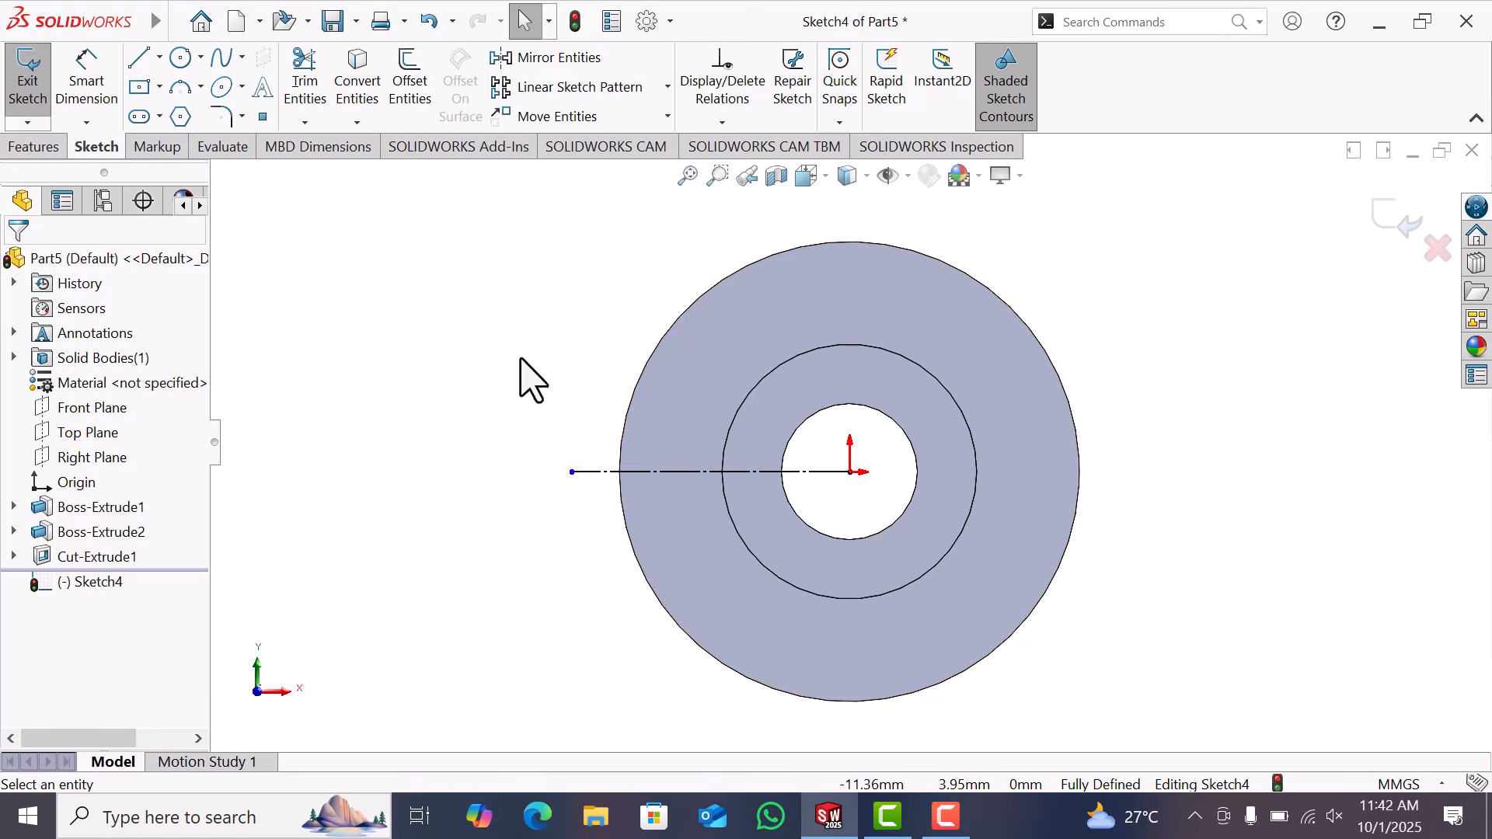
Convert the disc's outer edge into the sketch and draw a construction circle about 12.36 mm in diameter centred on the origin
{"action": "left_click", "coordinate": [646, 365]}
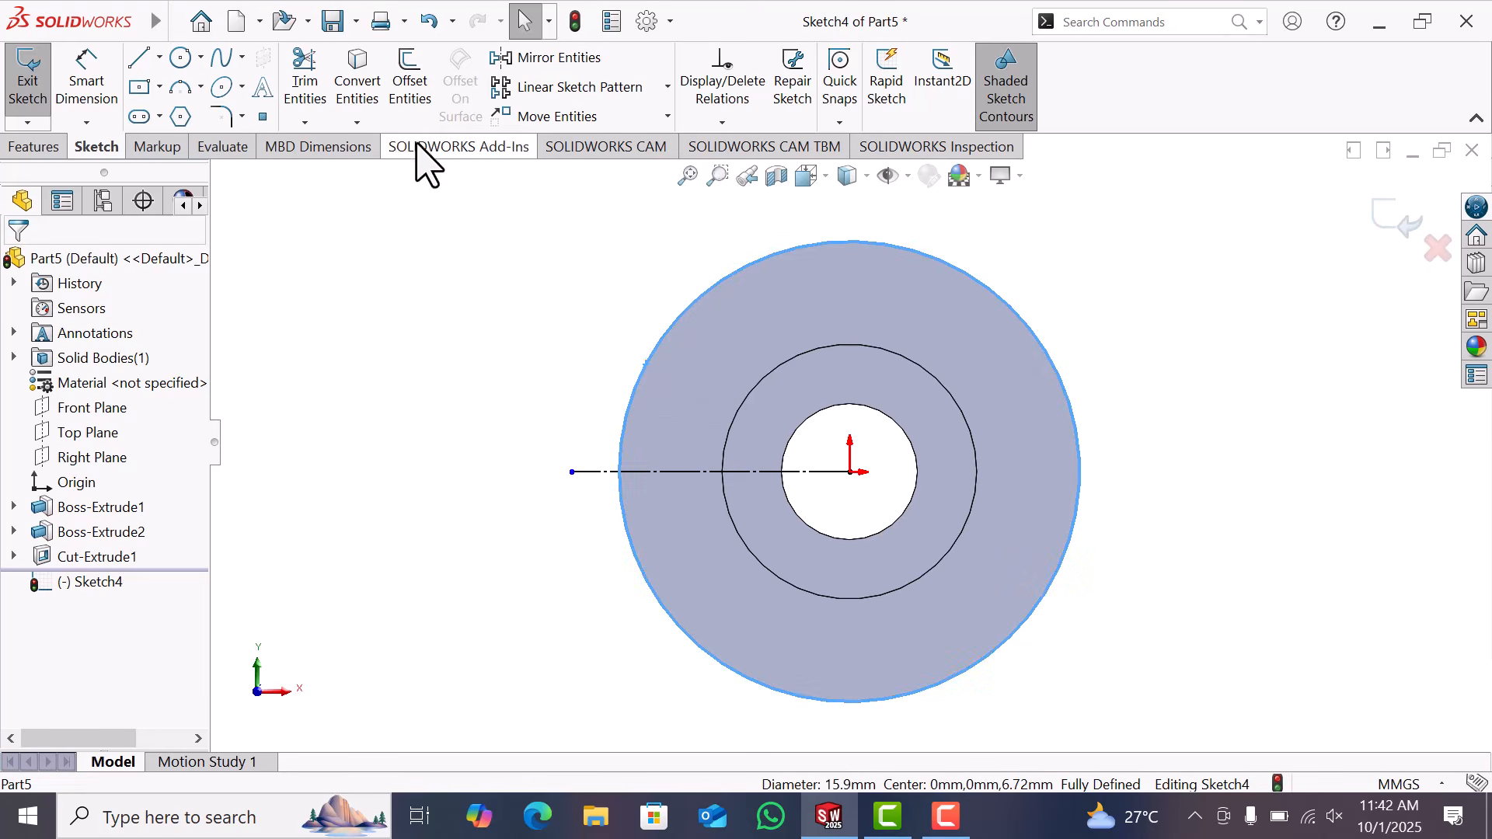
{"action": "left_click", "coordinate": [358, 92]}
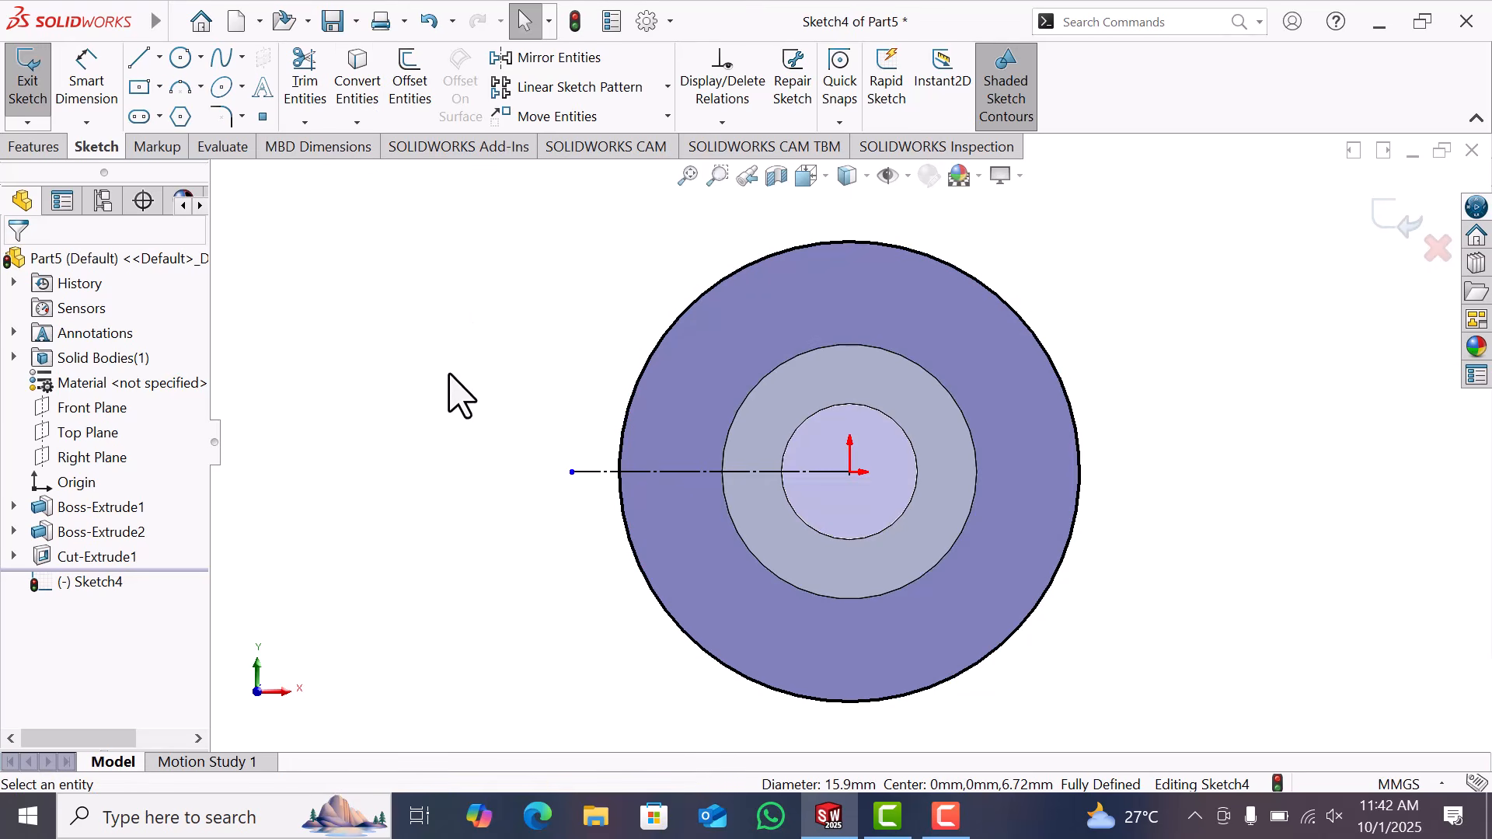
{"action": "key", "text": "c"}
{"action": "left_click_drag", "start_coordinate": [852, 472], "coordinate": [674, 490]}
{"action": "right_click", "coordinate": [675, 475]}
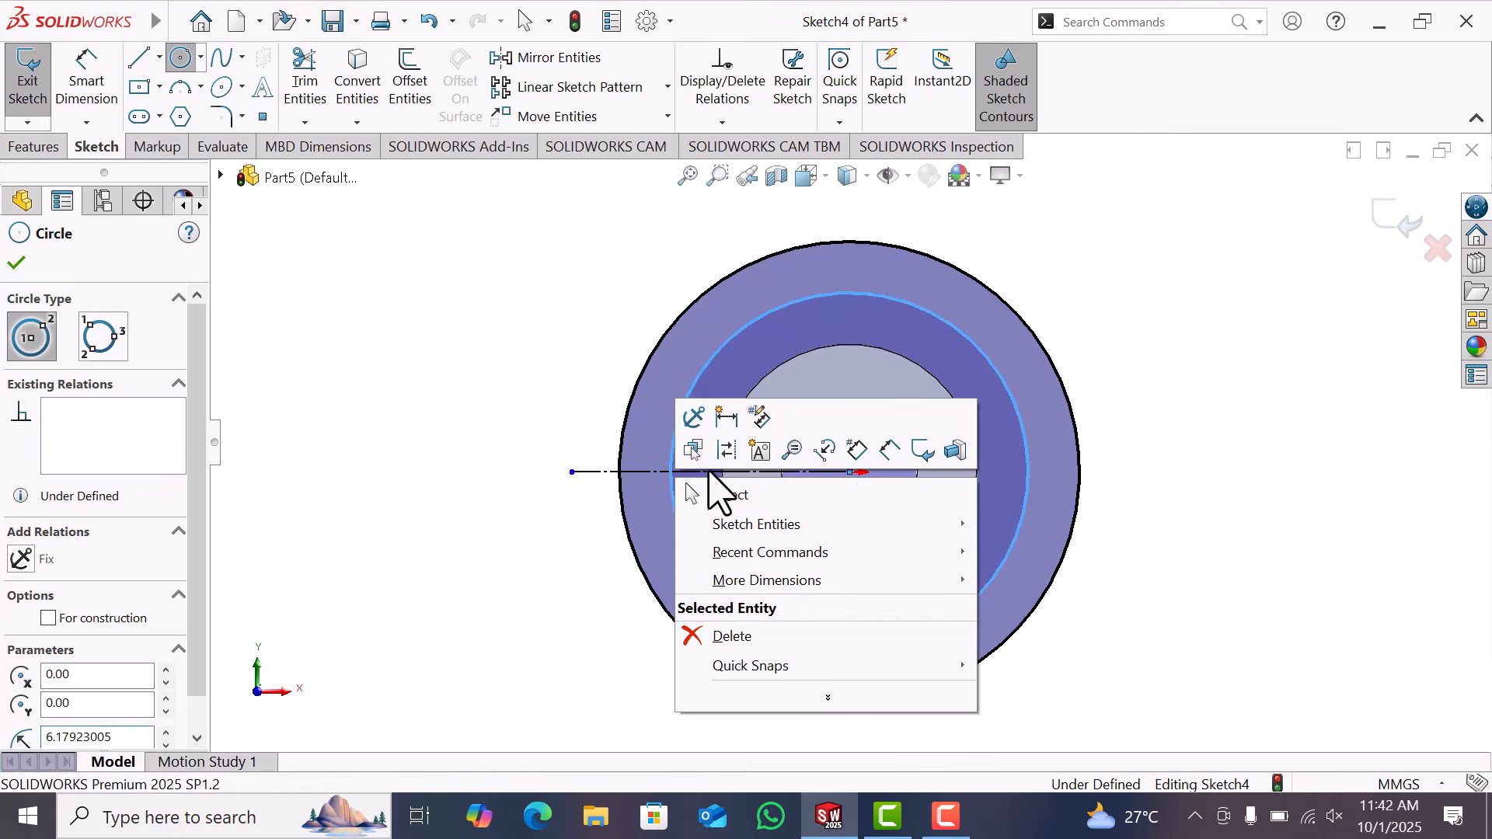
{"action": "left_click", "coordinate": [726, 451]}
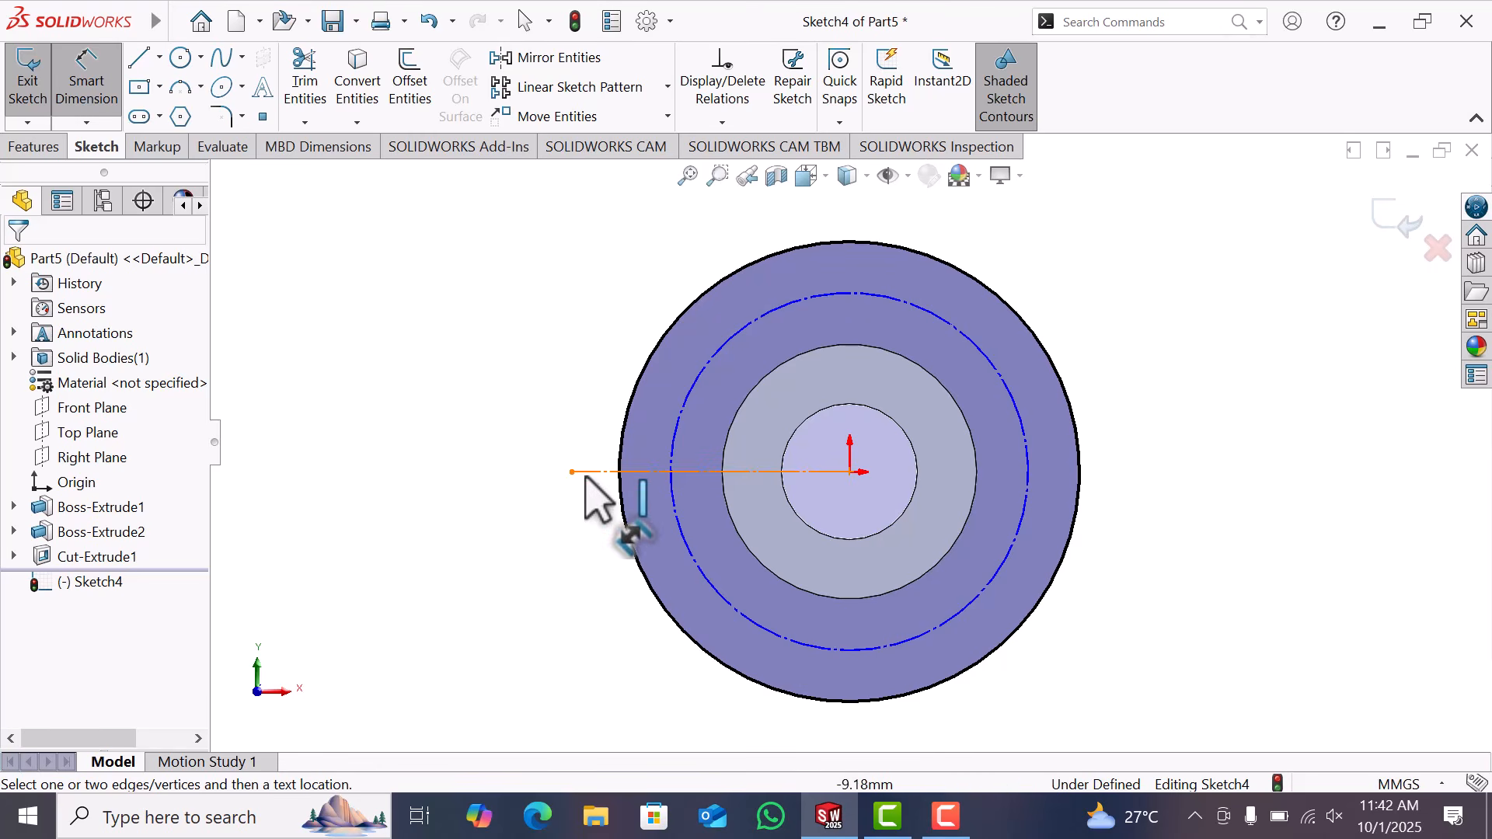
Dimension the construction circle with a diameter of 11.40 mm
{"action": "left_click", "coordinate": [676, 509]}
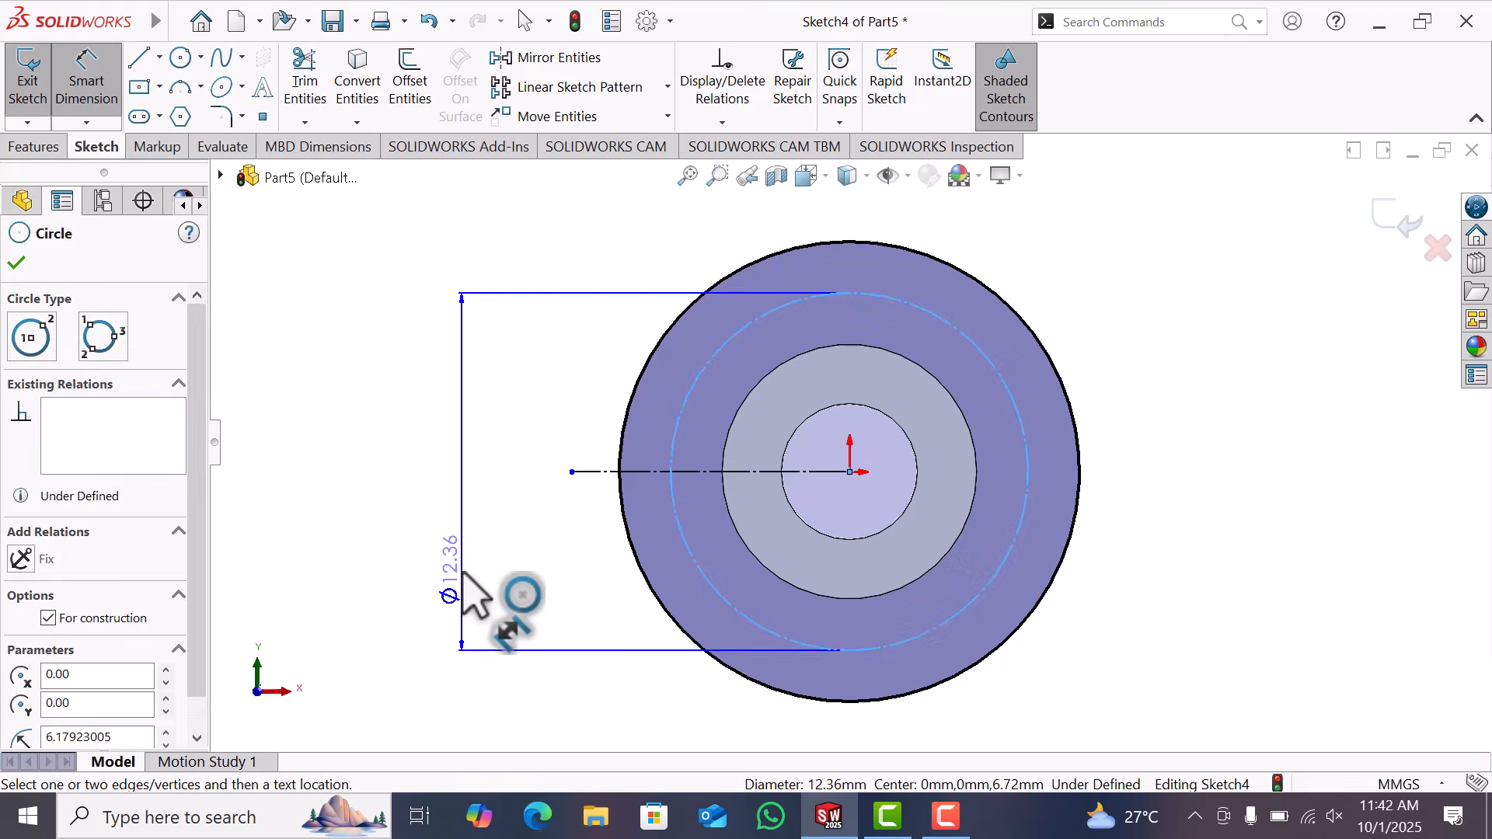
{"action": "left_click", "coordinate": [462, 573]}
{"action": "type", "text": "11.40"}
{"action": "key", "text": "Return"}
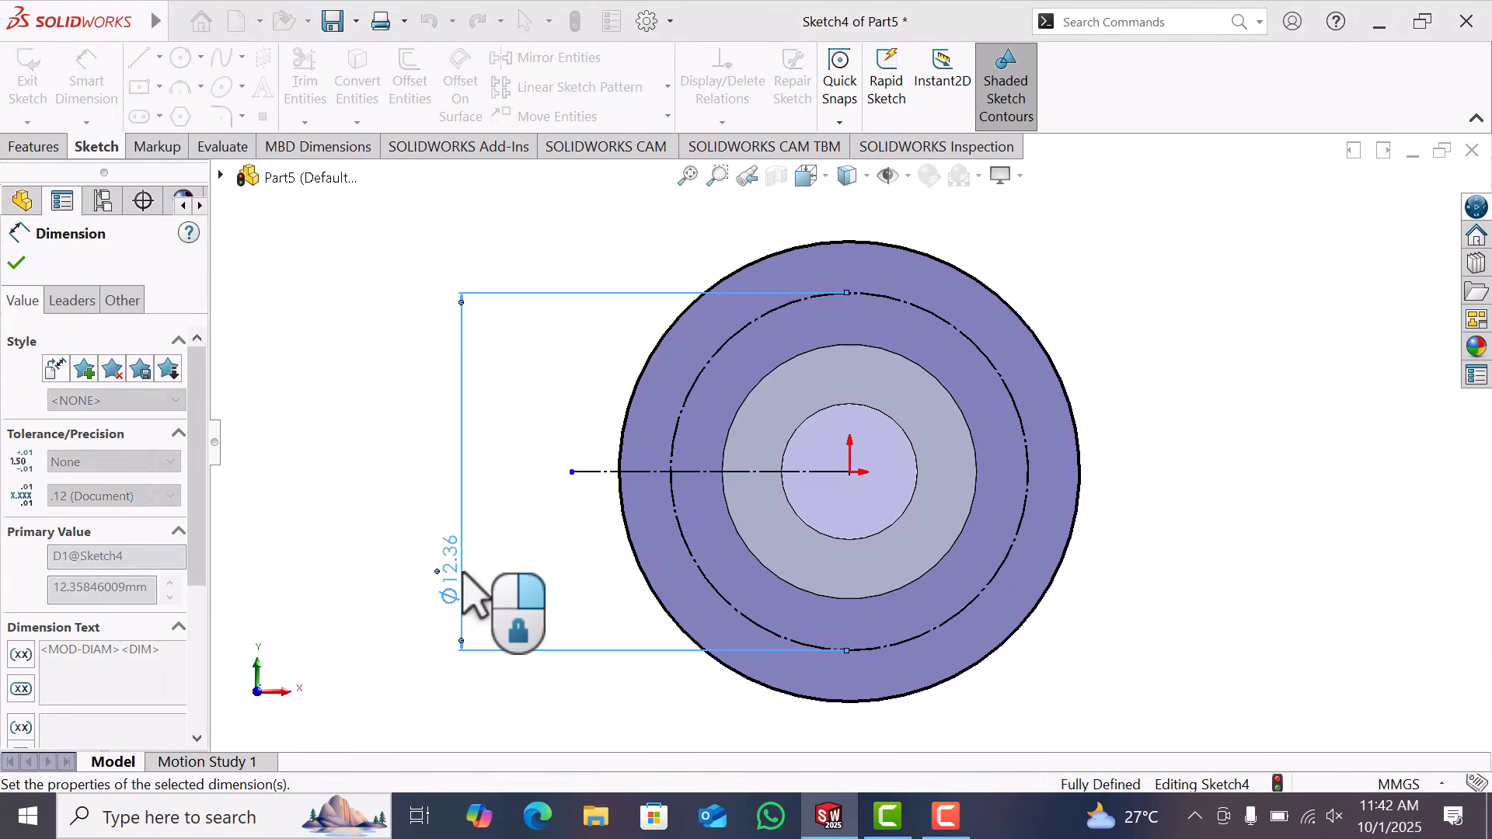
{"action": "key", "text": "Escape"}
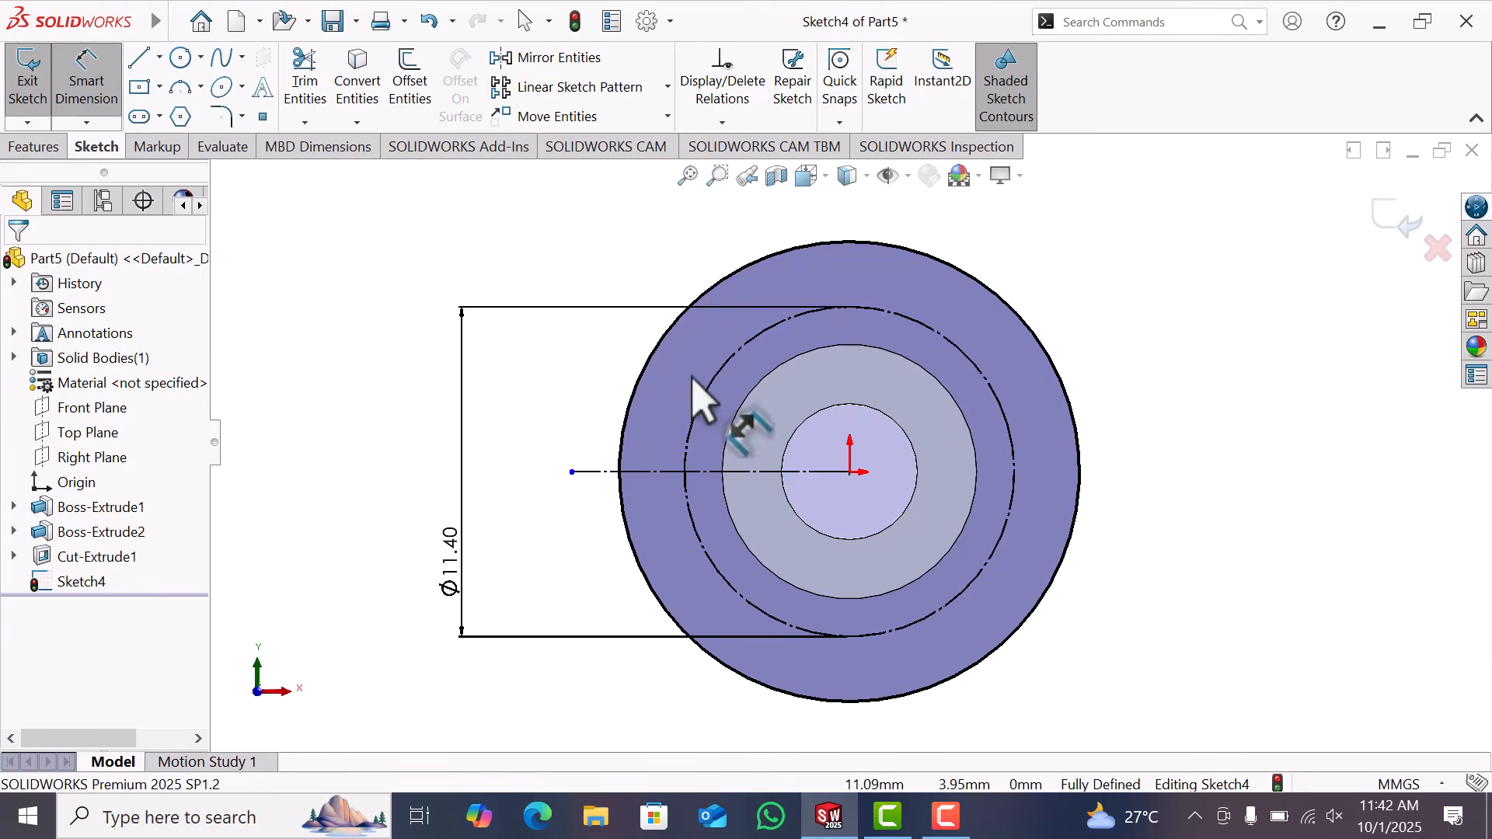
Sketch a slanted line about 2.25 mm long above the horizontal construction line, from the construction circle to the disc's outer edge
{"action": "key", "text": "l"}
{"action": "scroll", "coordinate": [631, 433], "scroll_direction": "down", "scroll_amount": 2}
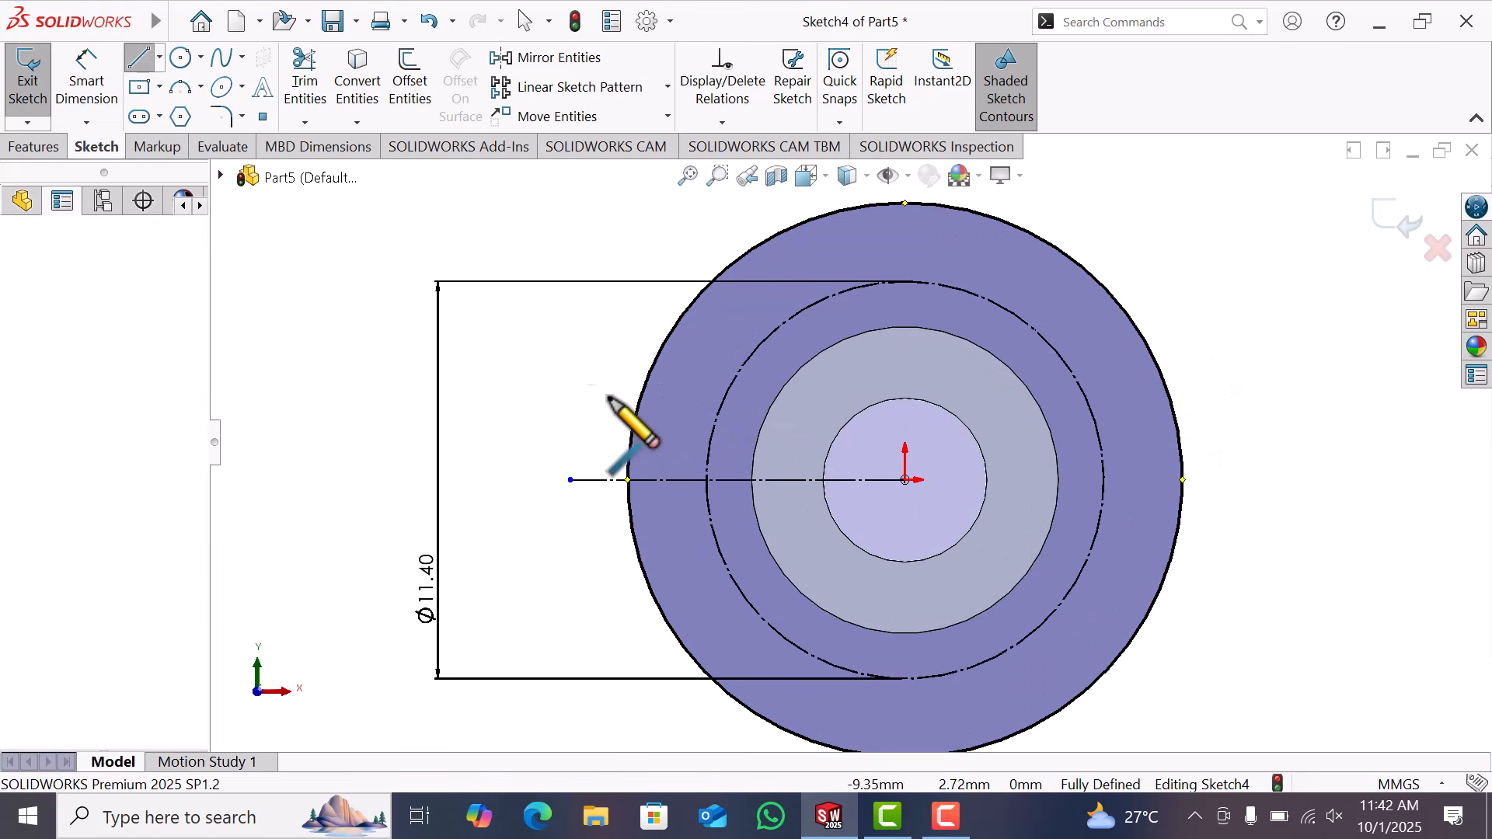
{"action": "left_click", "coordinate": [707, 458]}
{"action": "left_click", "coordinate": [709, 452]}
{"action": "right_click", "coordinate": [715, 454]}
{"action": "left_click", "coordinate": [770, 470]}
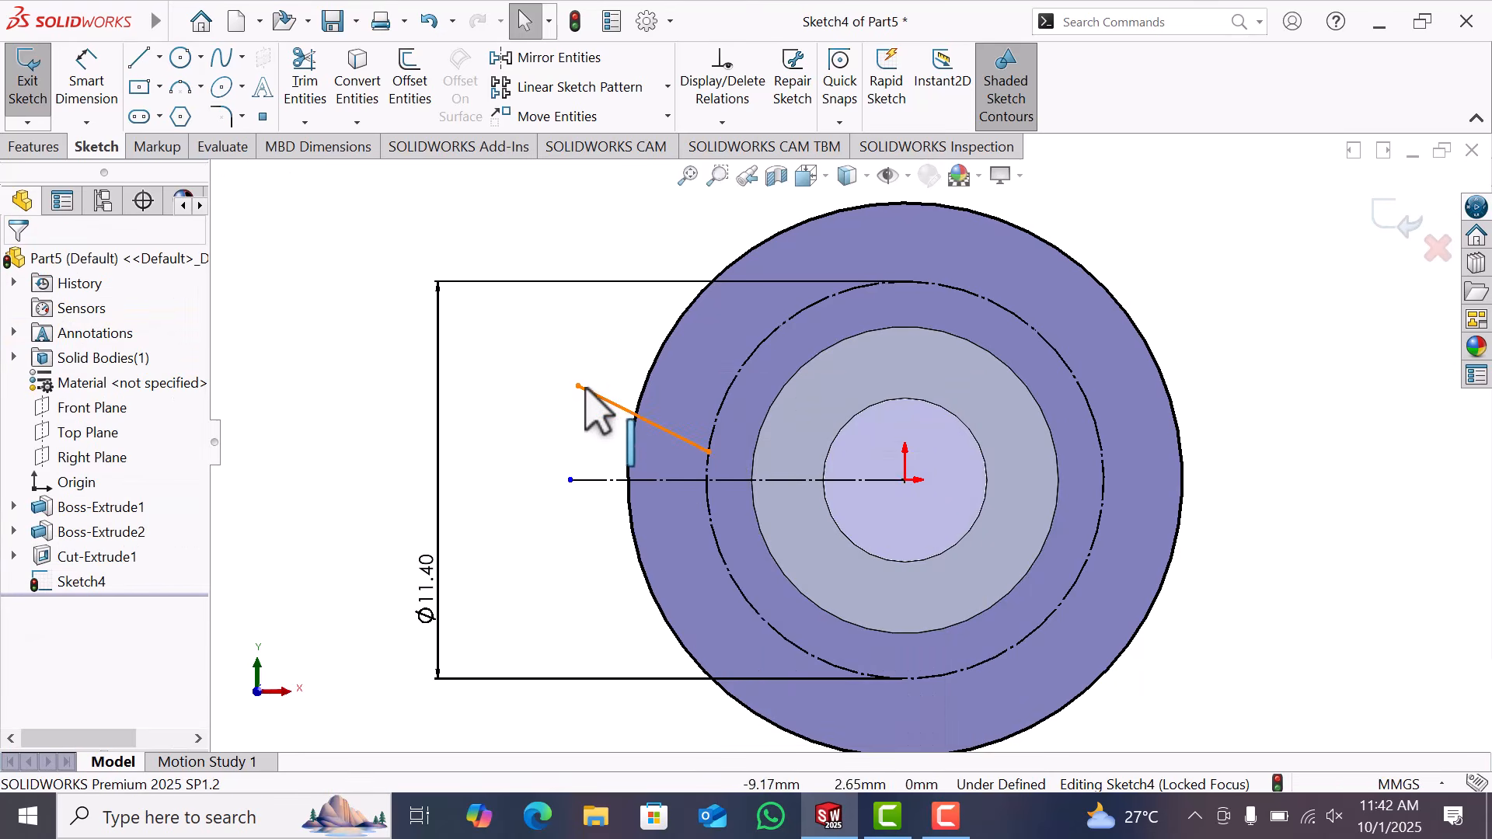
{"action": "left_click_drag", "start_coordinate": [578, 387], "coordinate": [632, 436]}
{"action": "left_click", "coordinate": [516, 410]}
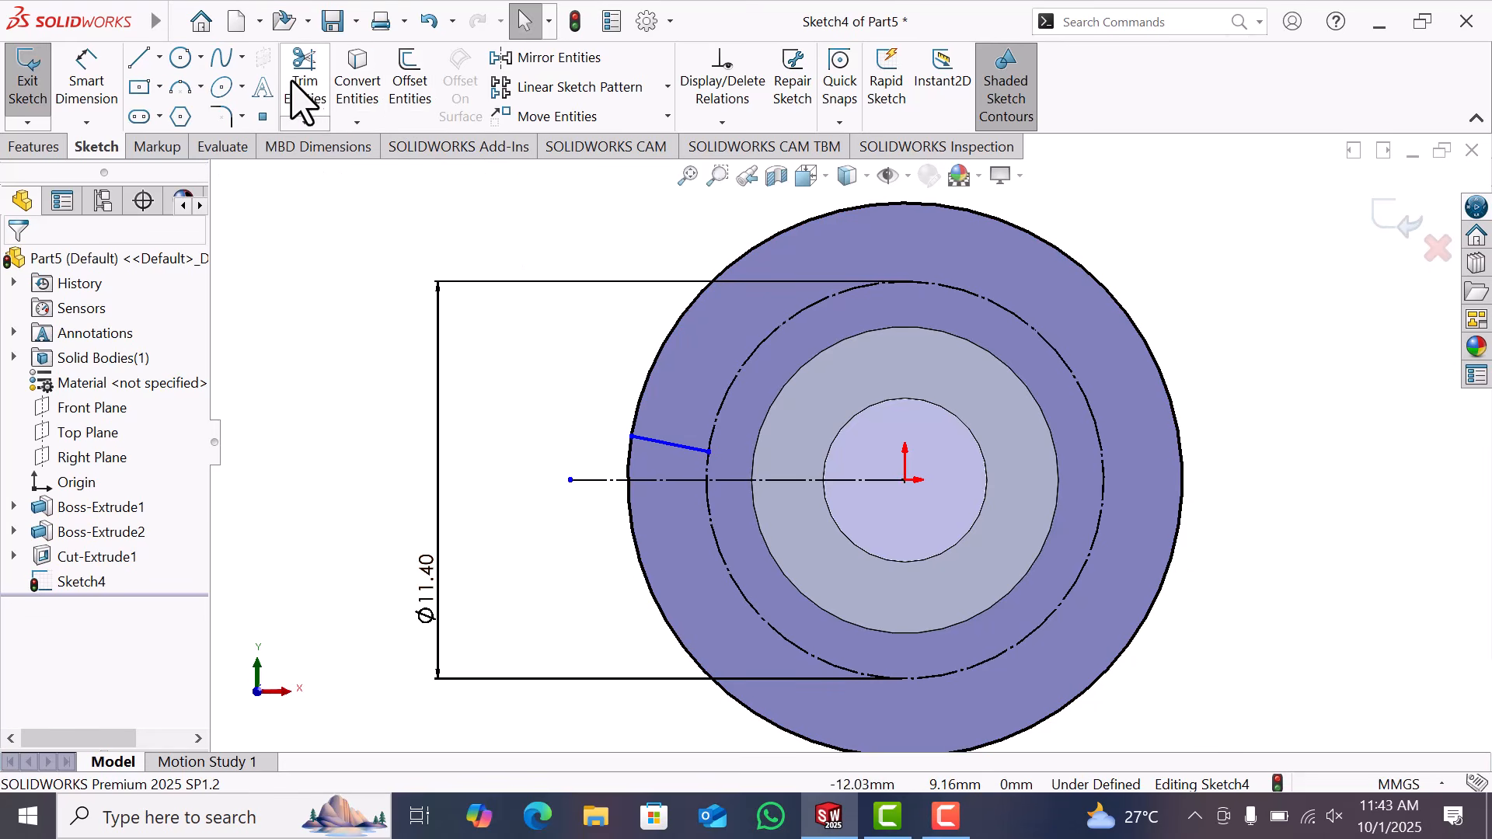
Mirror the slanted line about the horizontal construction line, keeping the original
{"action": "left_click", "coordinate": [544, 59]}
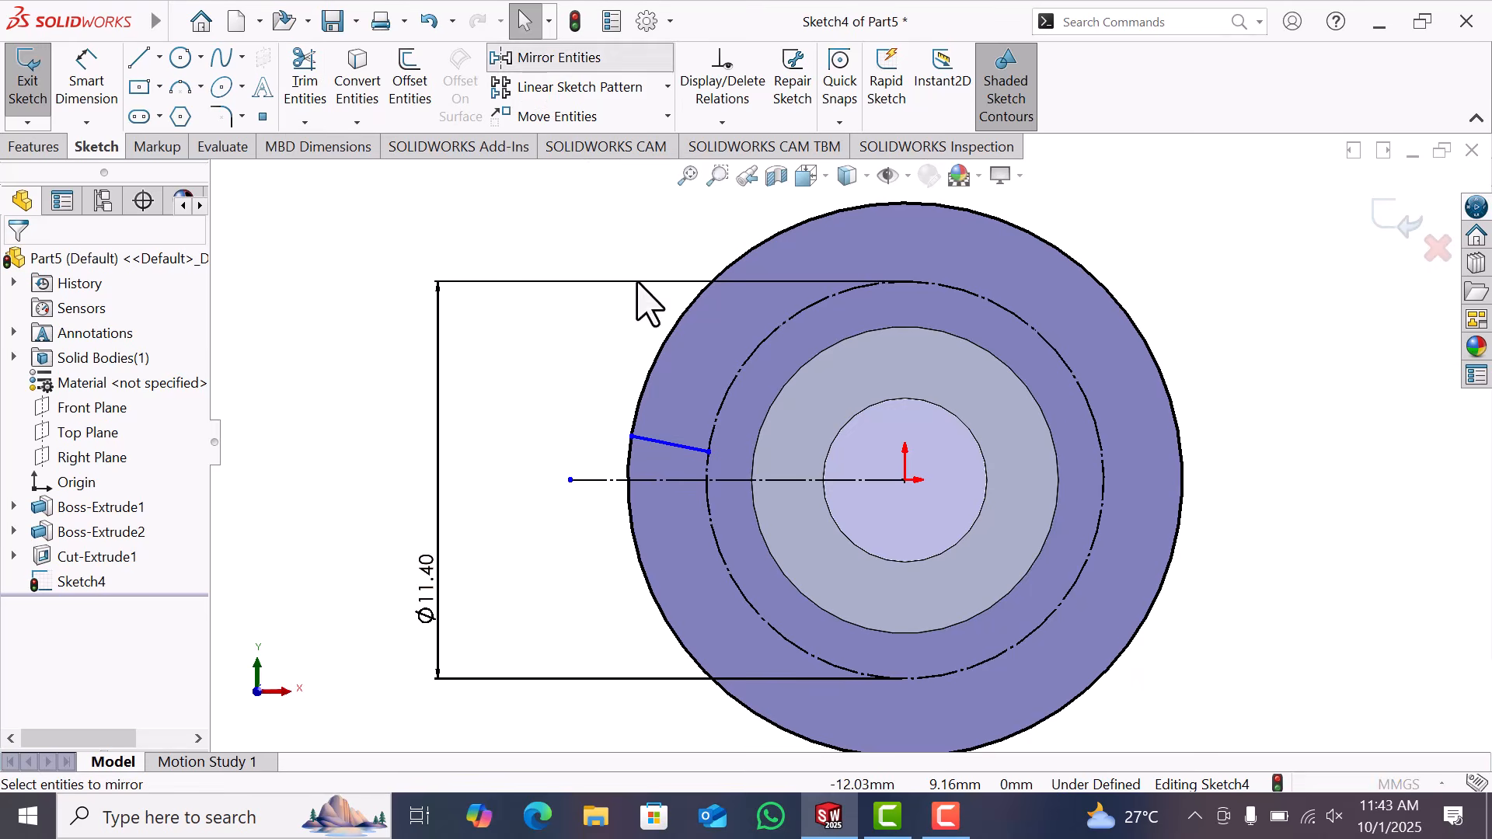
{"action": "left_click", "coordinate": [677, 446]}
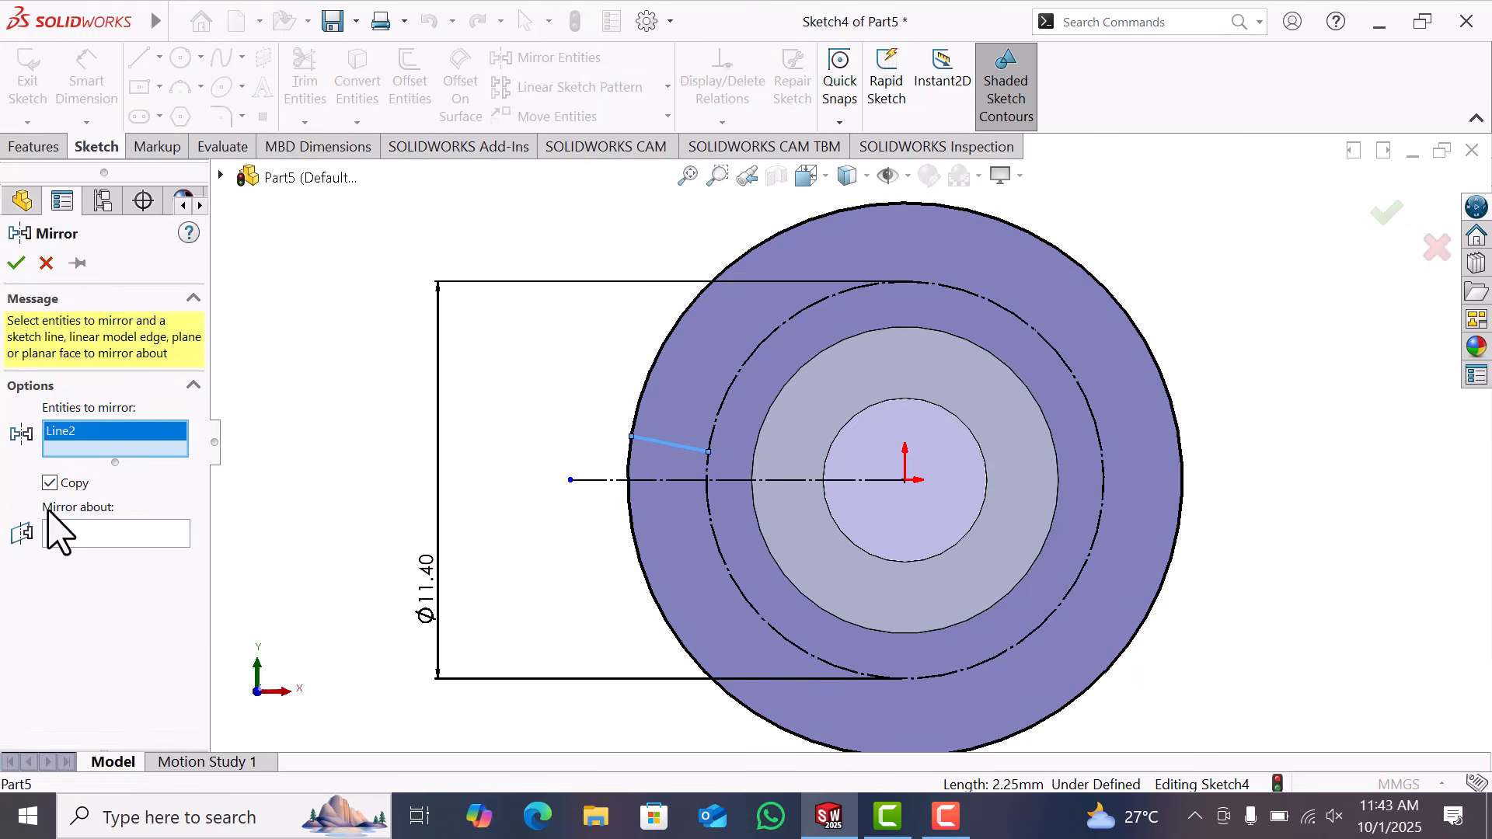
{"action": "left_click", "coordinate": [75, 534]}
{"action": "left_click", "coordinate": [684, 480]}
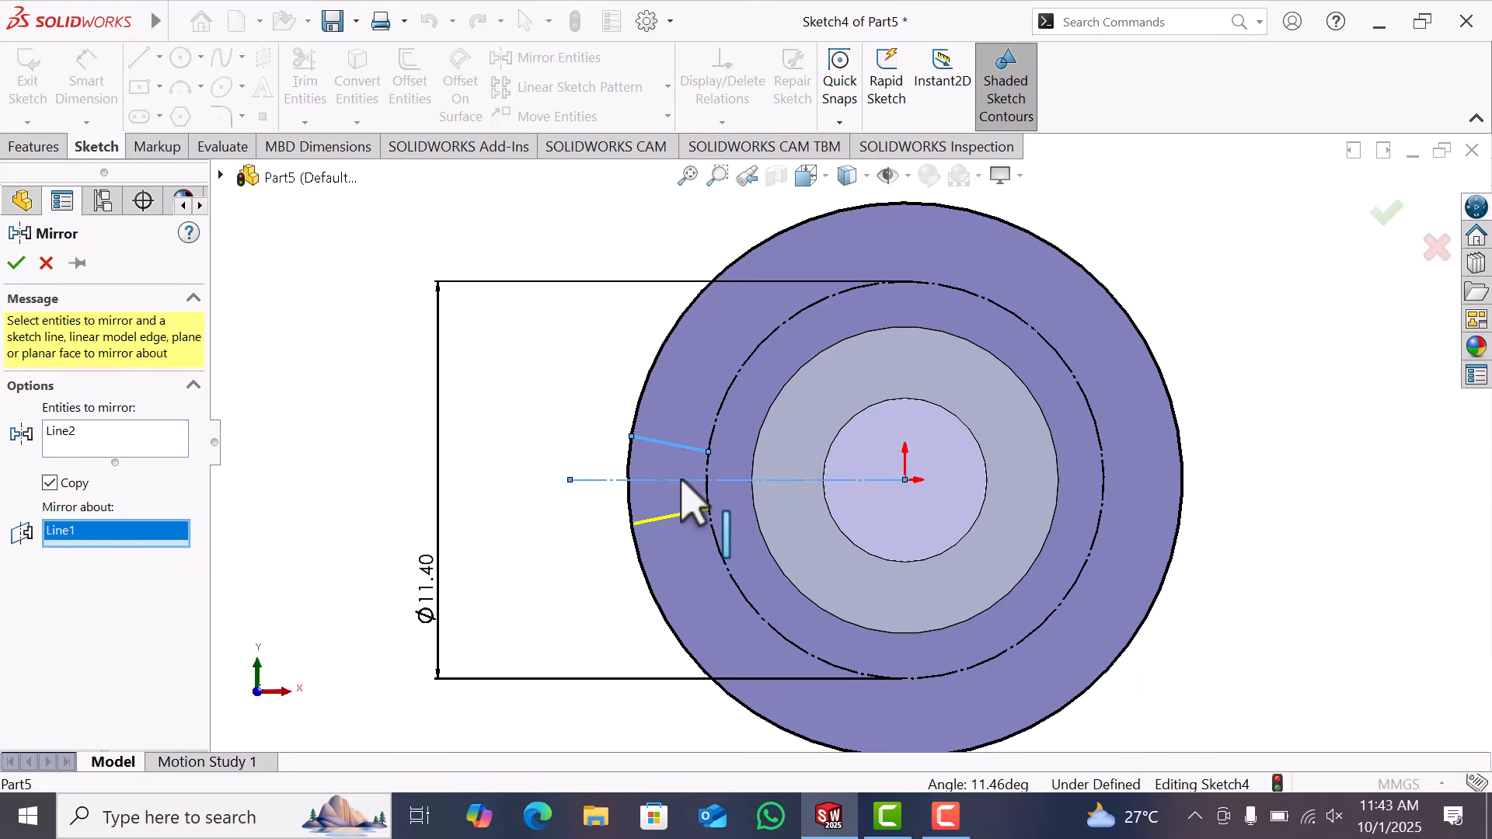
{"action": "left_click", "coordinate": [17, 264]}
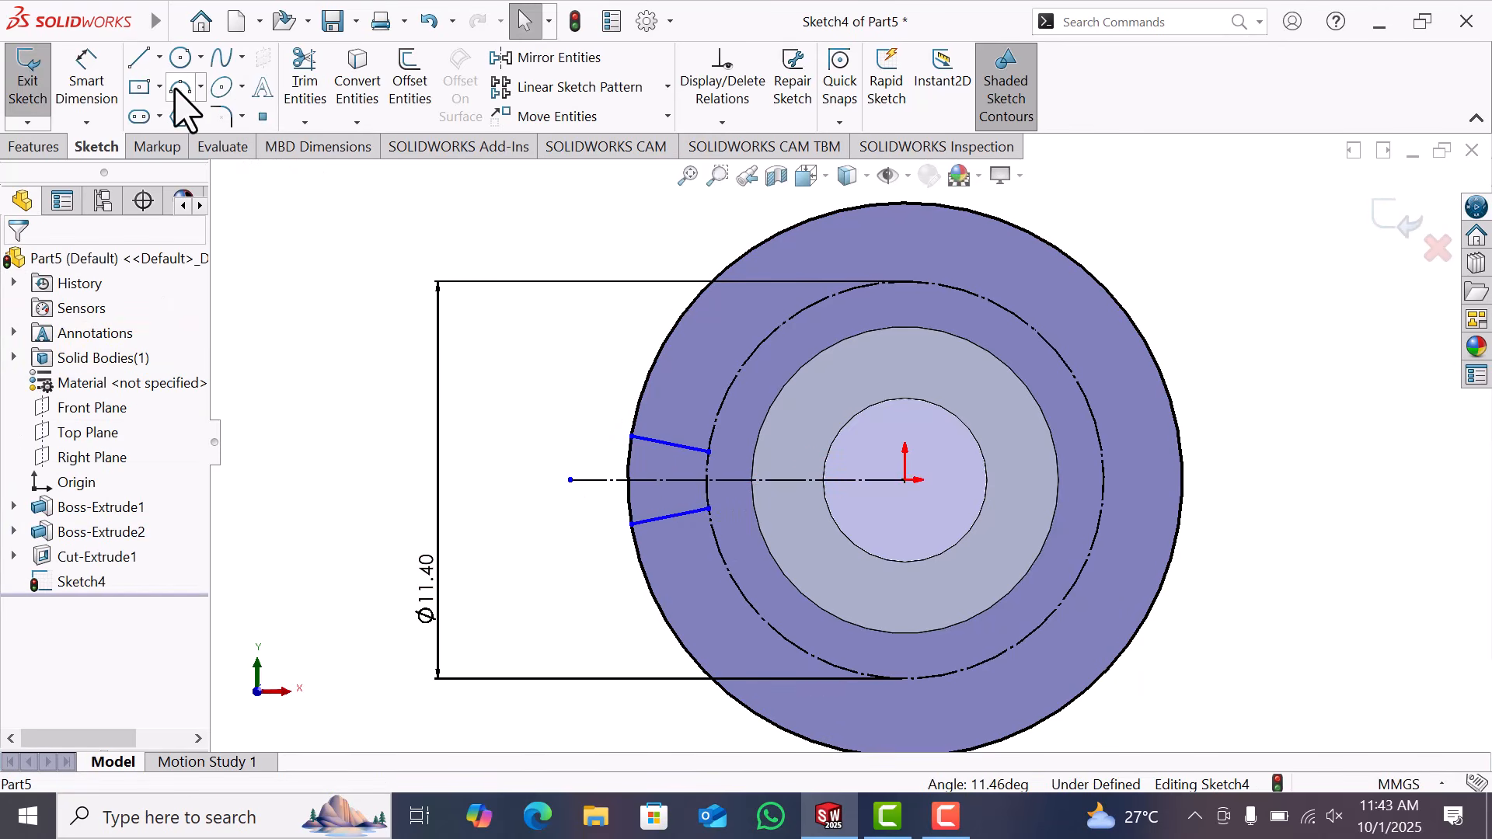
Join the inner ends of the two slanted lines with a three-point arc of about 1.75 mm radius
{"action": "left_click", "coordinate": [179, 87]}
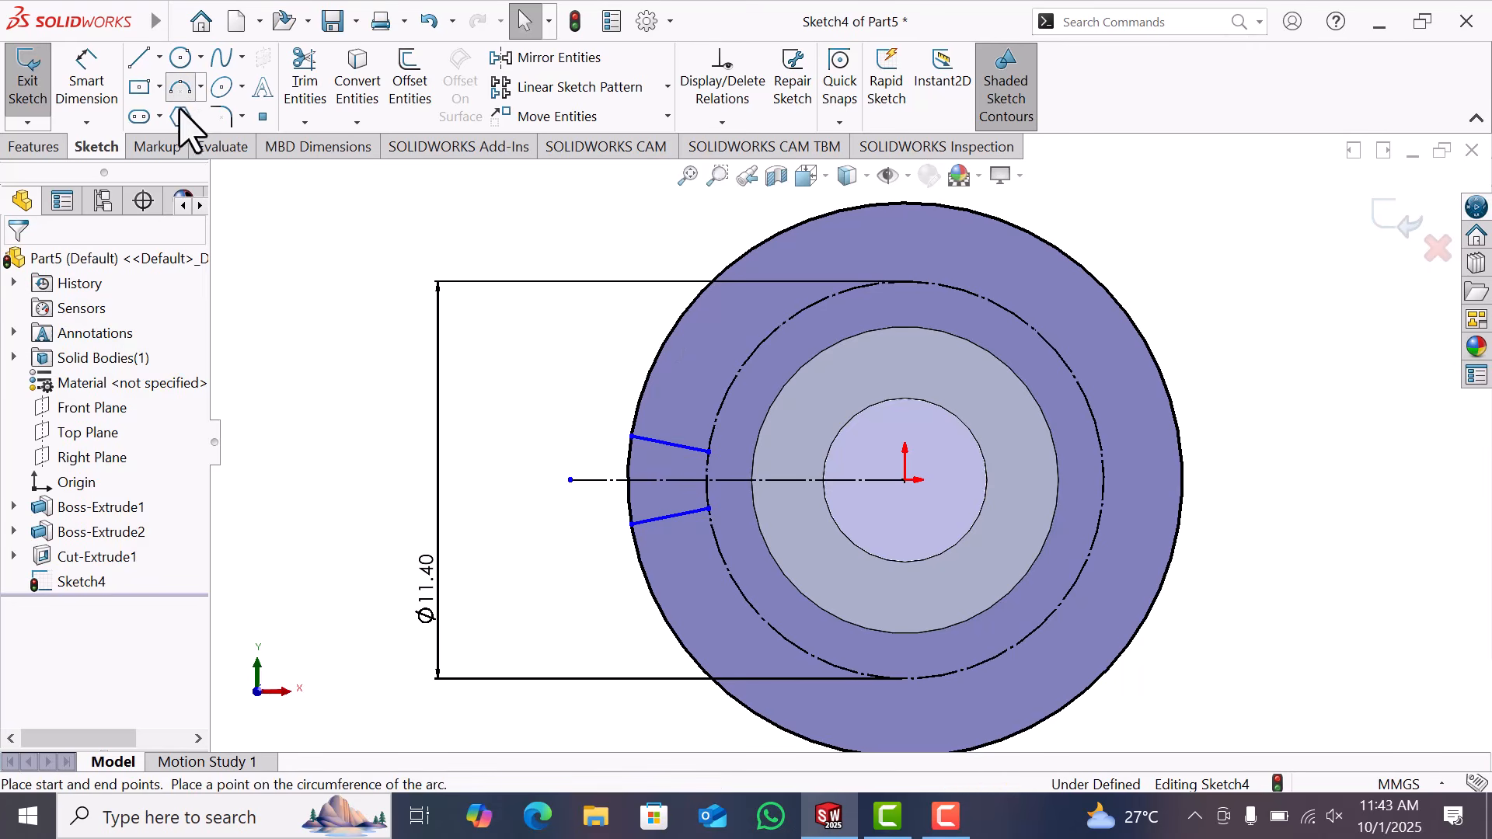
{"action": "left_click", "coordinate": [708, 509]}
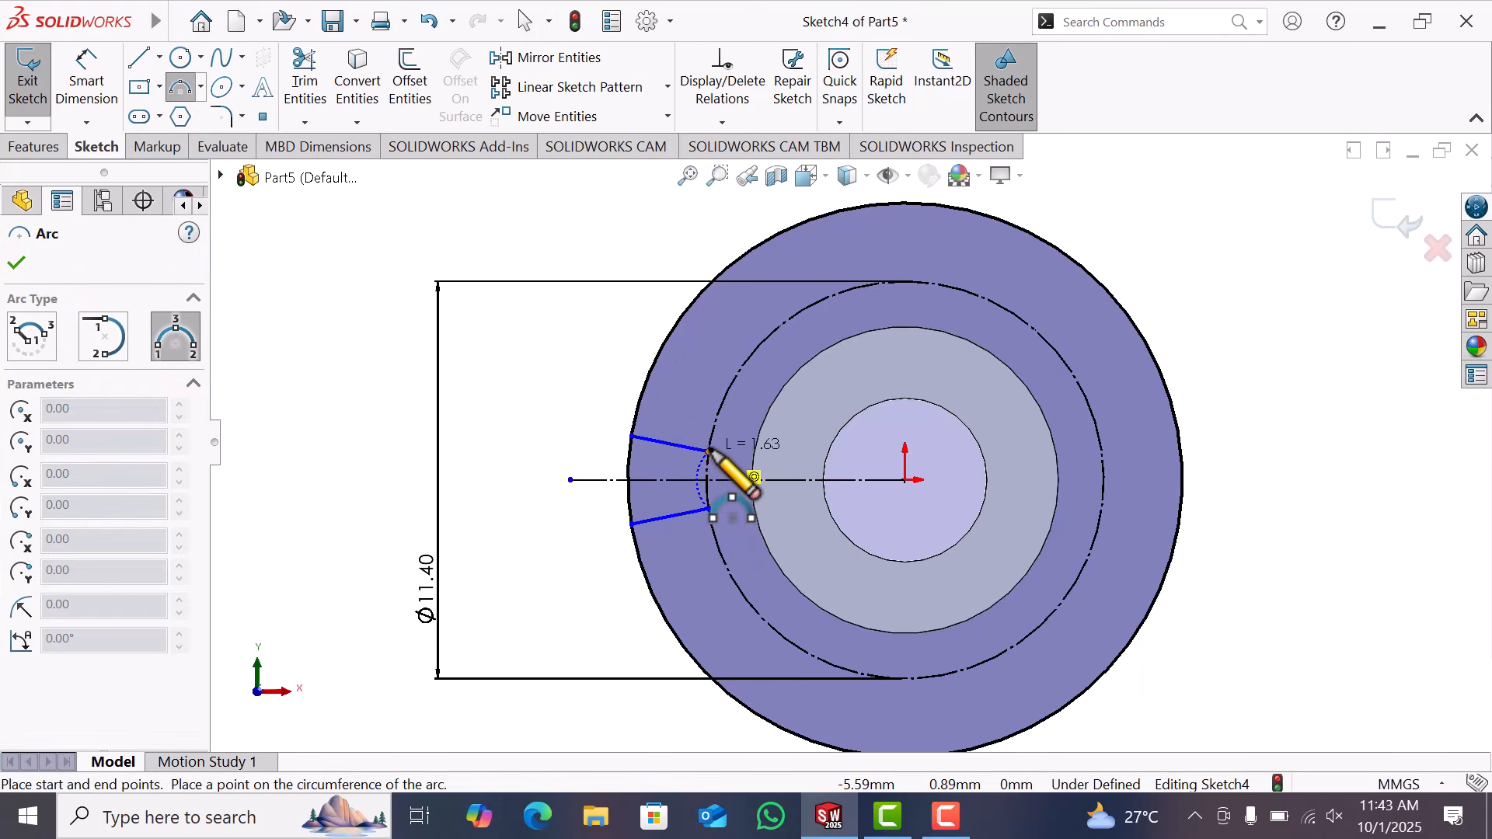
{"action": "left_click", "coordinate": [709, 451]}
{"action": "scroll", "coordinate": [706, 499], "scroll_direction": "down", "scroll_amount": 8}
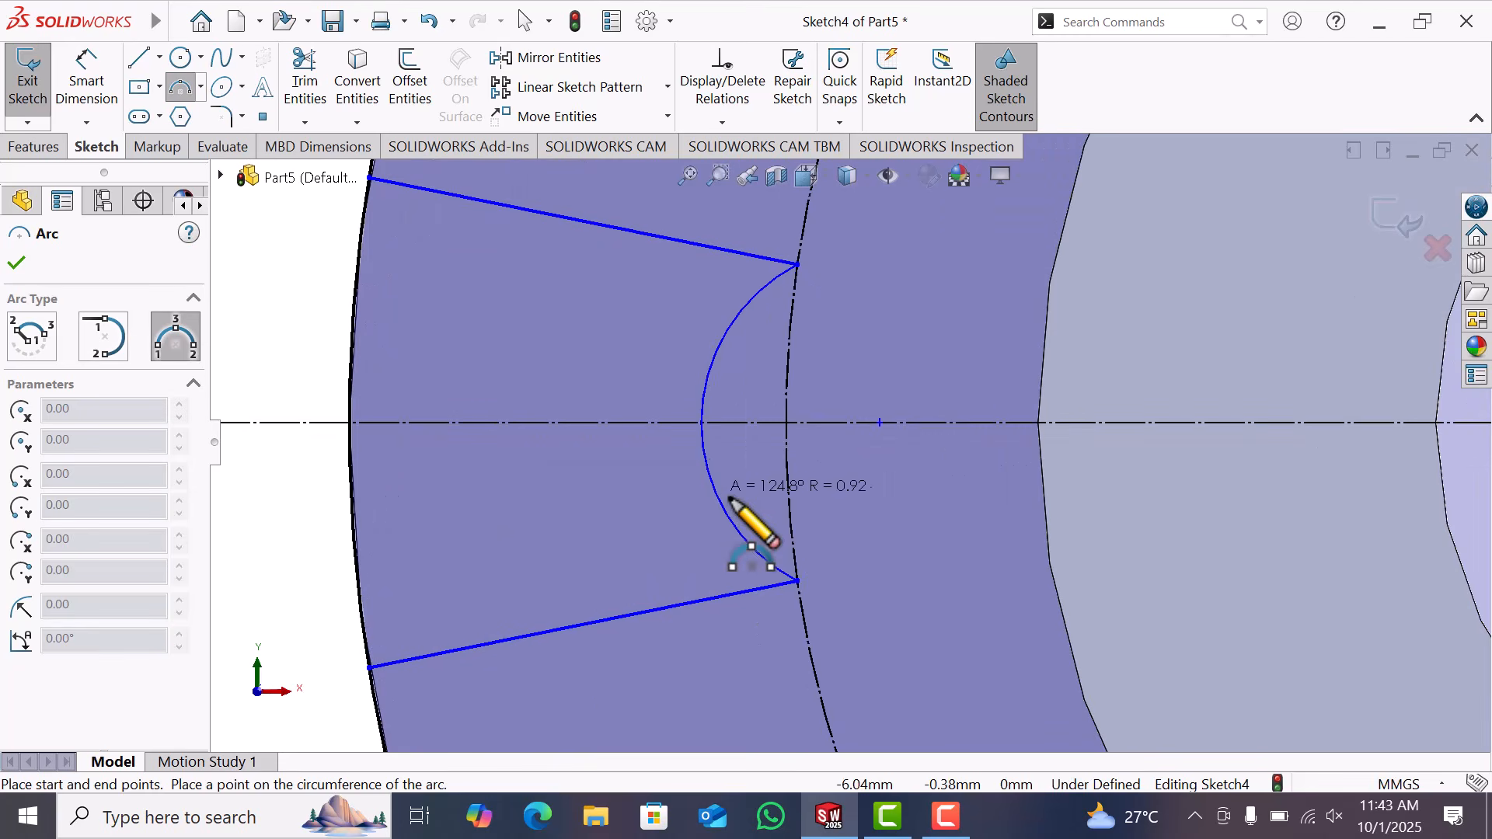
{"action": "left_click", "coordinate": [786, 506]}
{"action": "right_click", "coordinate": [809, 526]}
{"action": "left_click", "coordinate": [822, 499]}
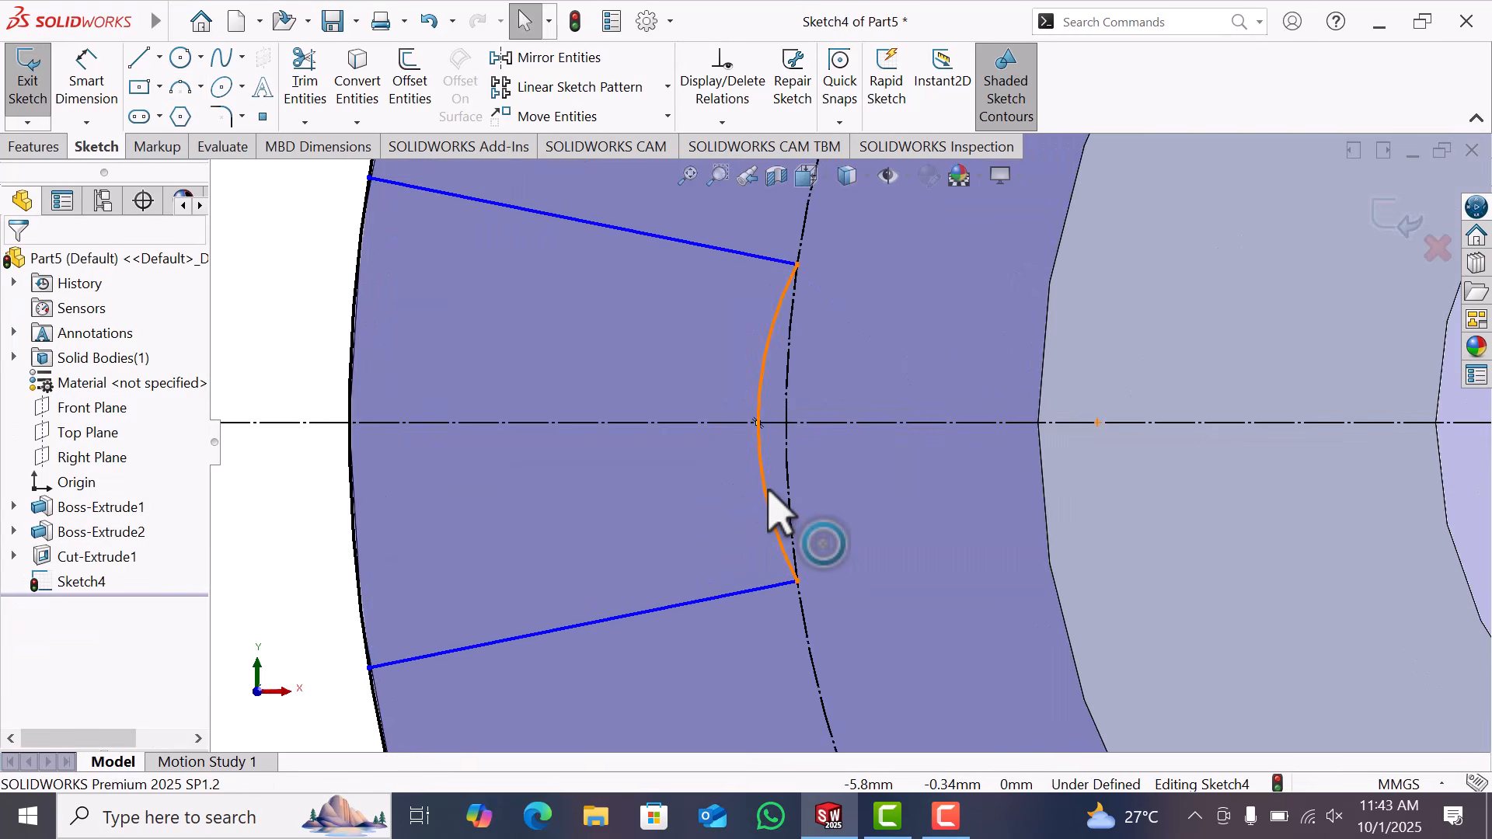
Make the arc between the slanted lines concentric with the 11.40 mm construction circle
{"action": "left_click", "coordinate": [769, 490]}
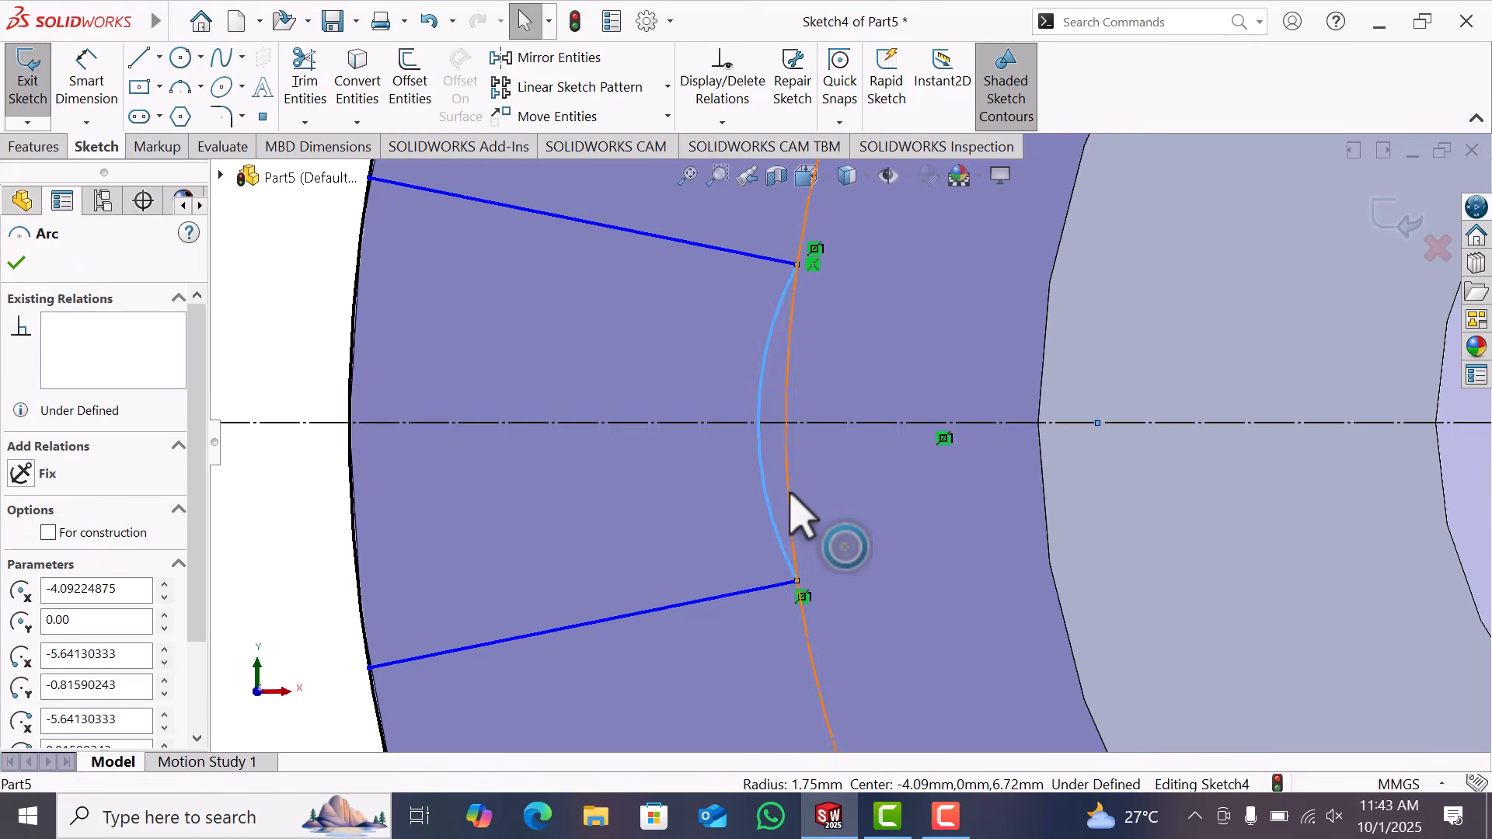
{"action": "left_click", "coordinate": [789, 498], "text": "ctrl"}
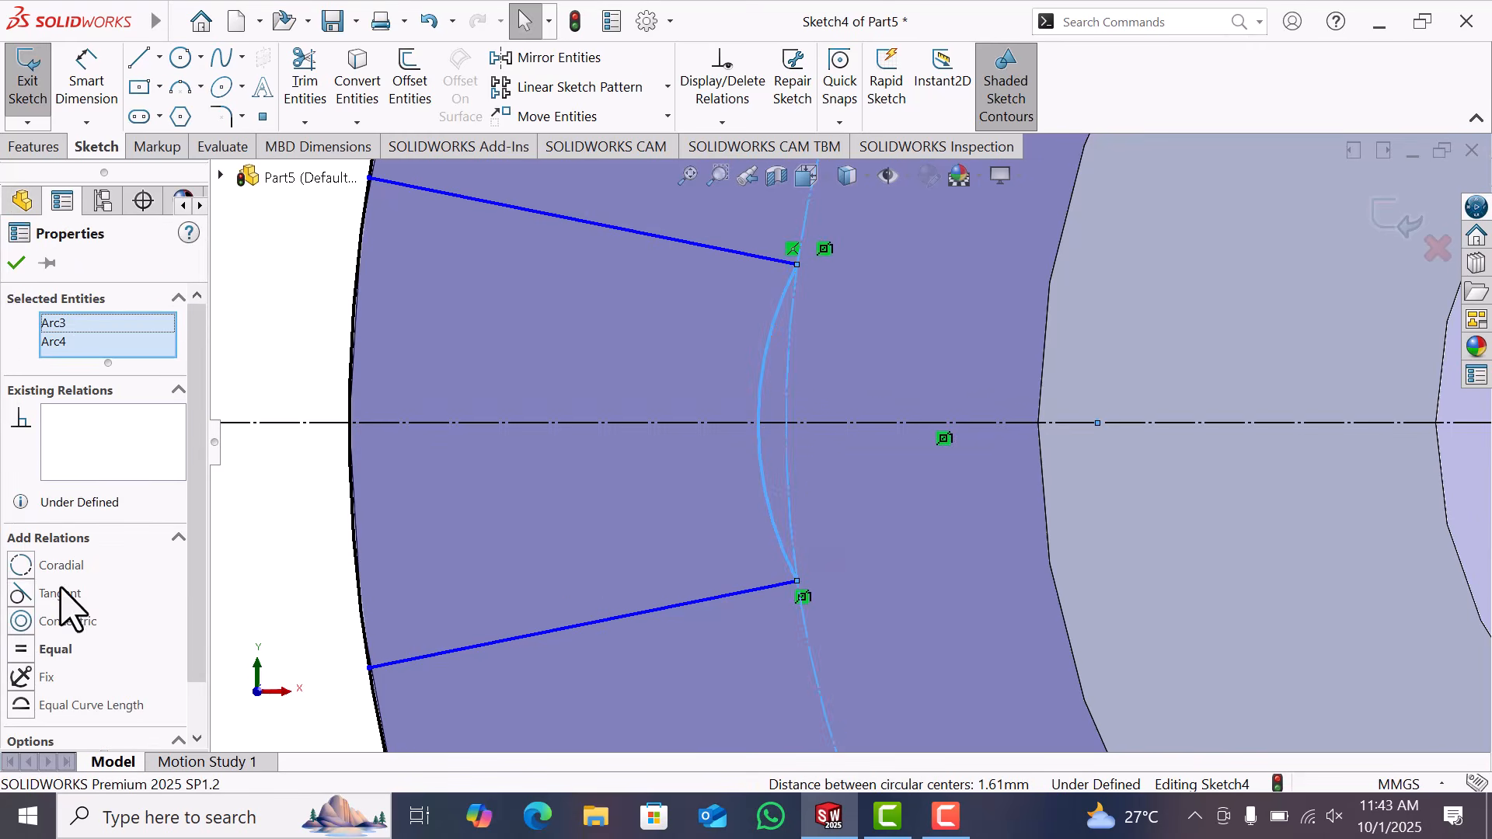
{"action": "left_click", "coordinate": [21, 594]}
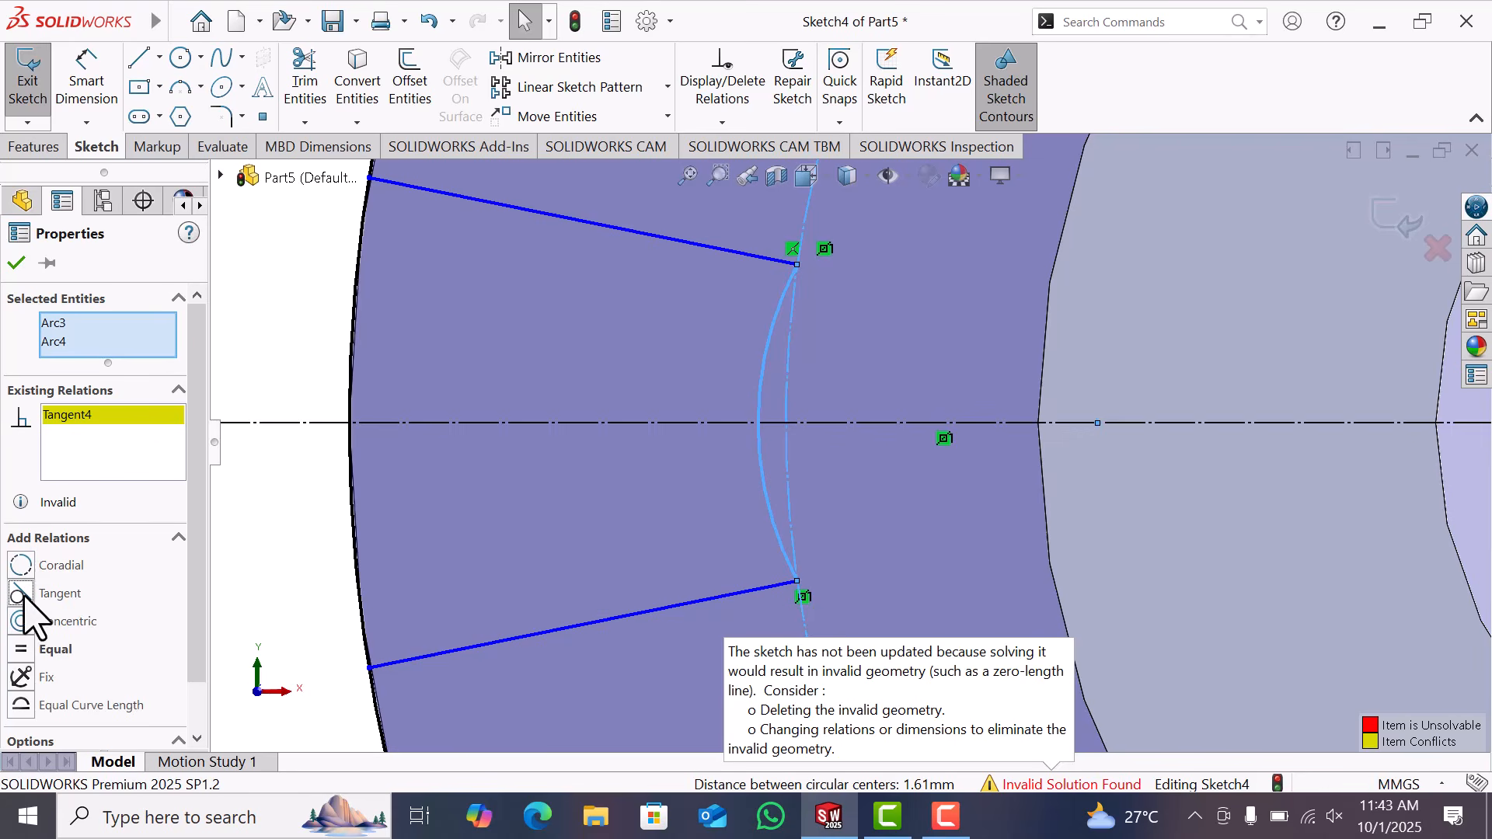
{"action": "key", "text": "ctrl+z"}
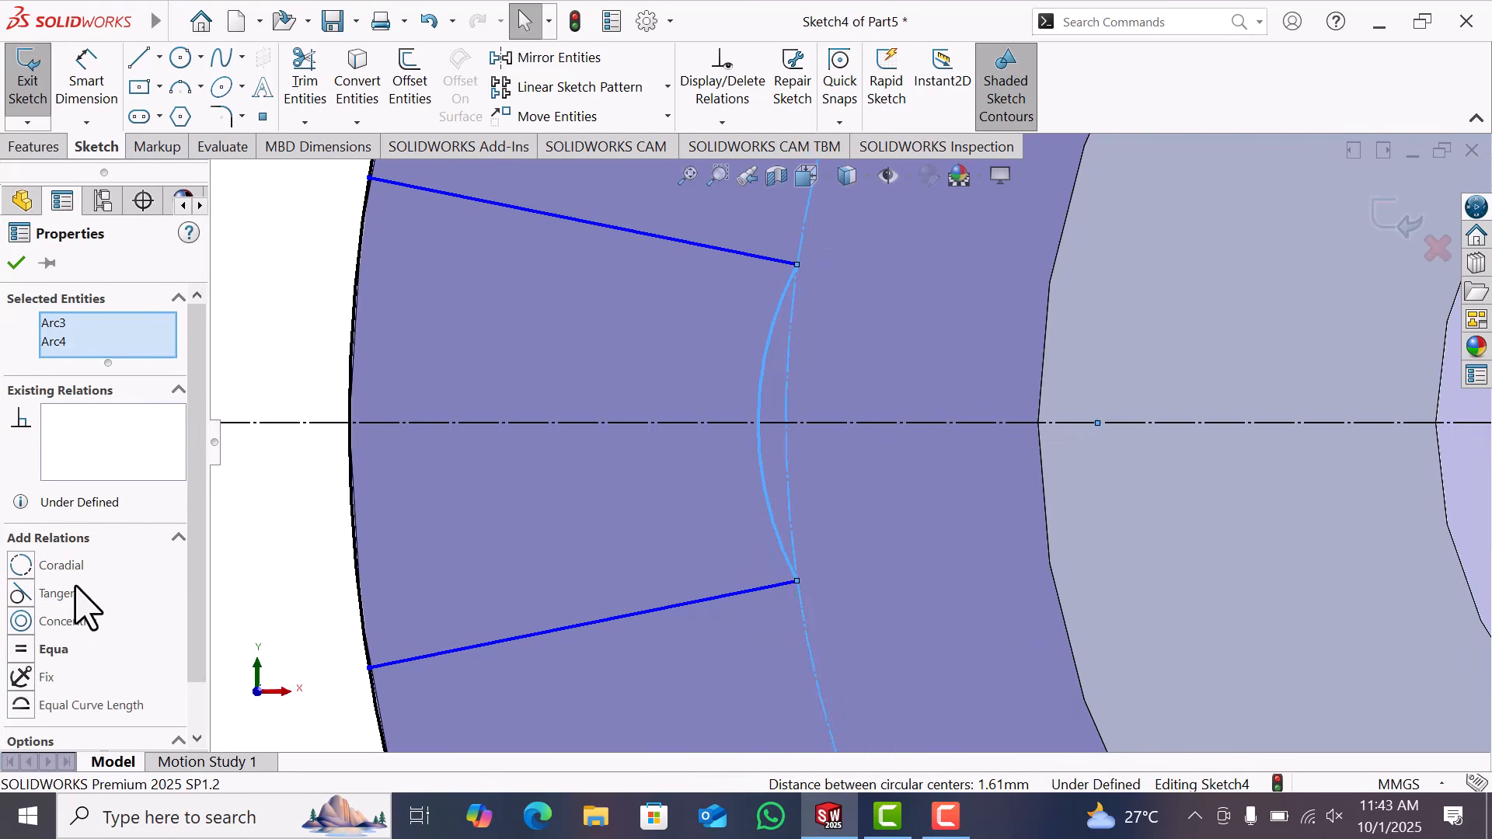
{"action": "left_click", "coordinate": [21, 622]}
{"action": "scroll", "coordinate": [279, 506], "scroll_direction": "up", "scroll_amount": 5}
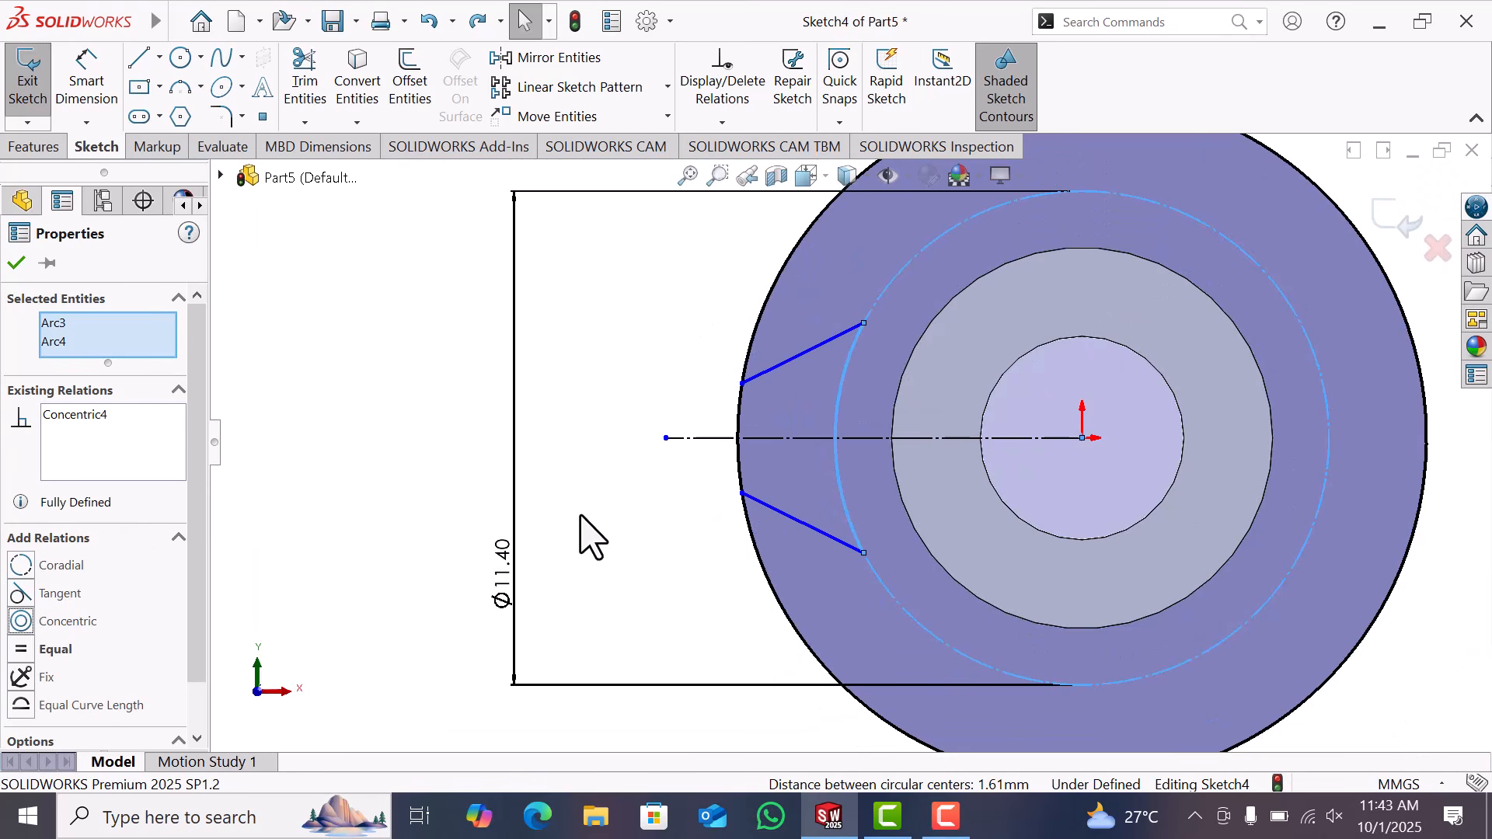
{"action": "left_click", "coordinate": [587, 550]}
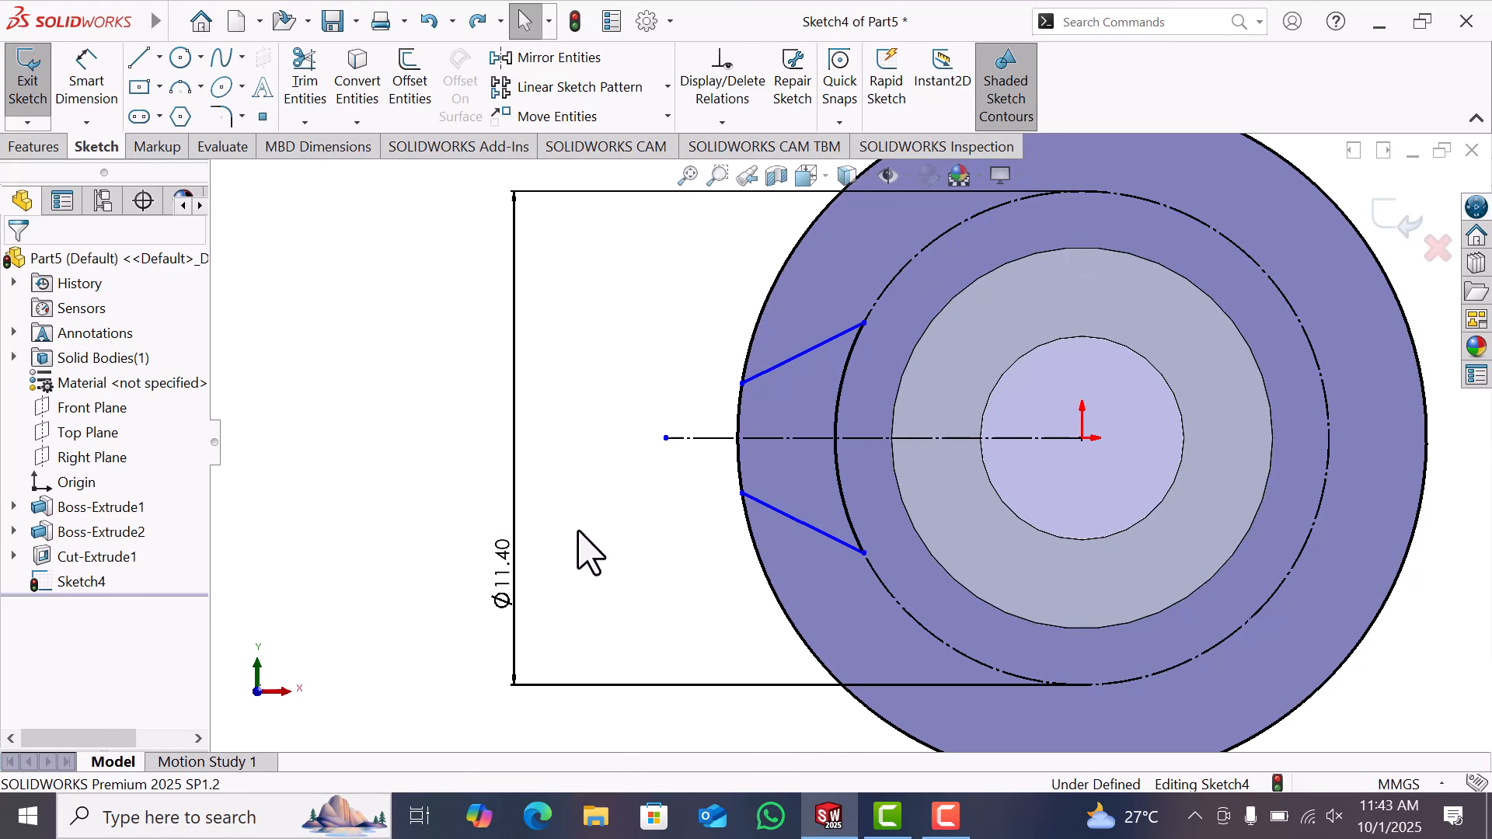
Dimension the vertical distance between the slanted lines' outer ends and set it to 2.8 mm
{"action": "left_click", "coordinate": [889, 455]}
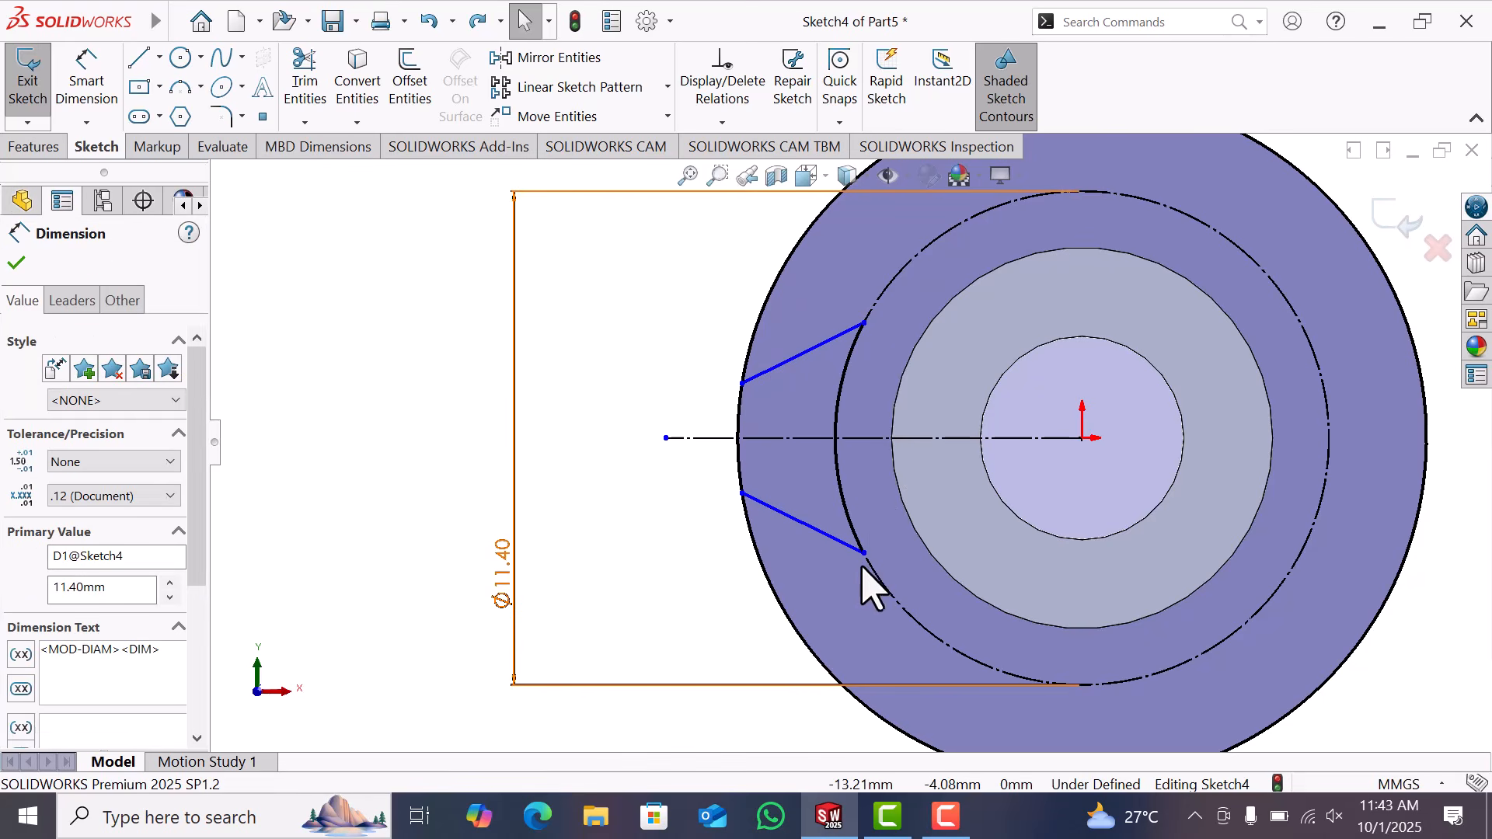
{"action": "left_click", "coordinate": [864, 553]}
{"action": "right_click_drag", "start_coordinate": [644, 402], "coordinate": [627, 301]}
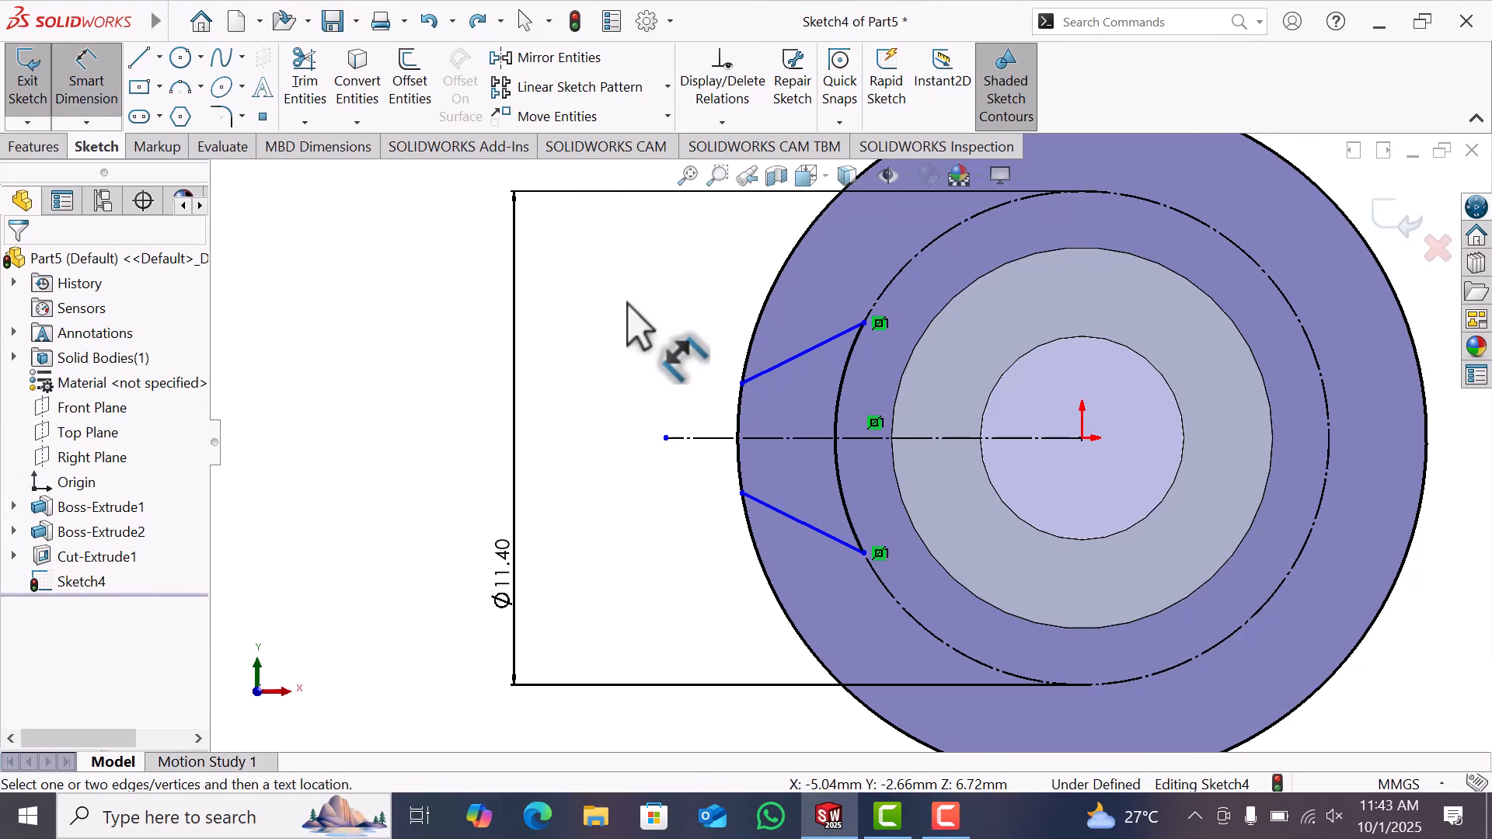
{"action": "left_click", "coordinate": [742, 493]}
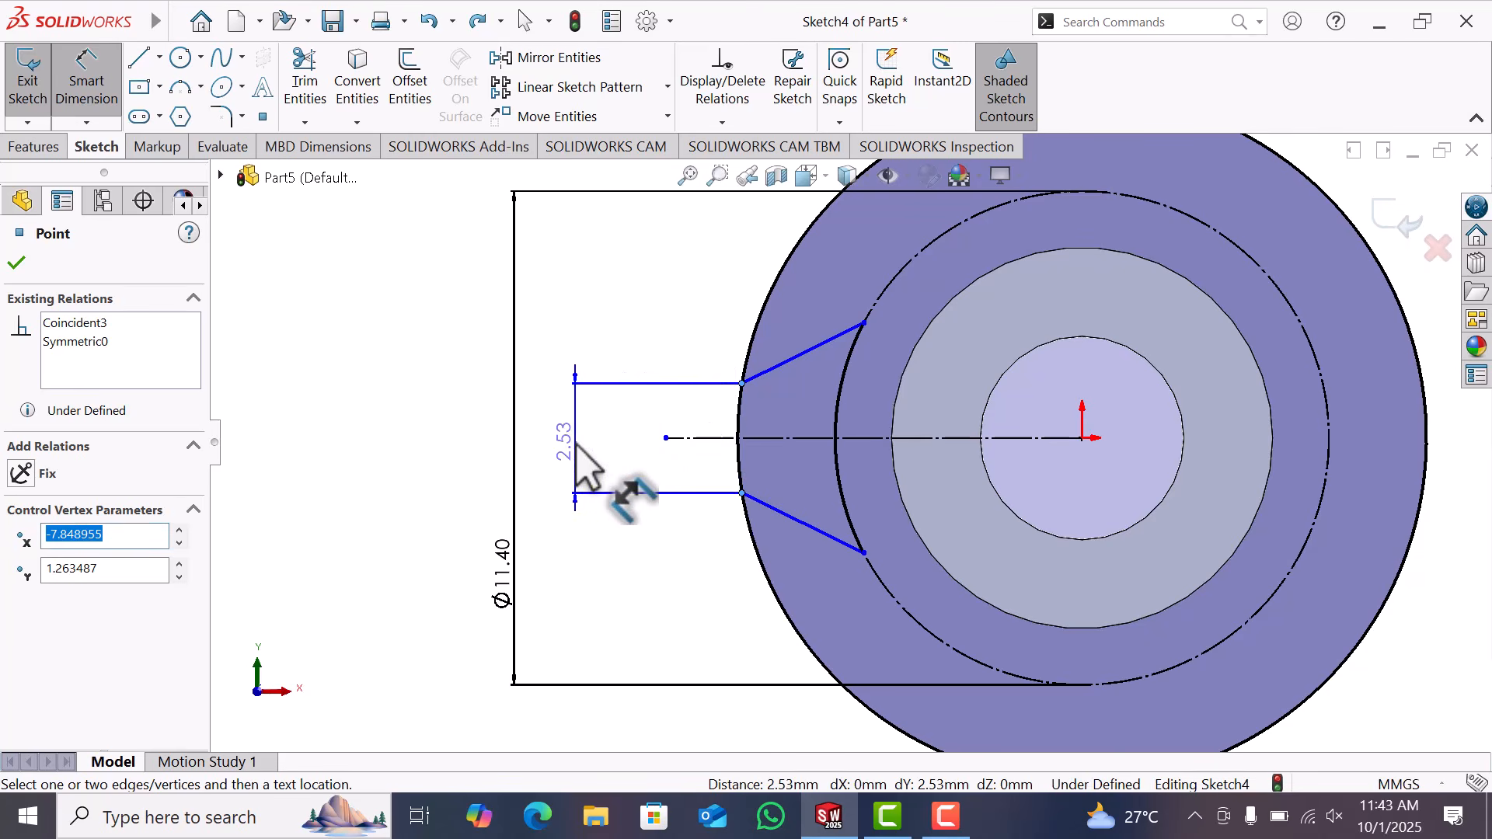
{"action": "left_click", "coordinate": [575, 444]}
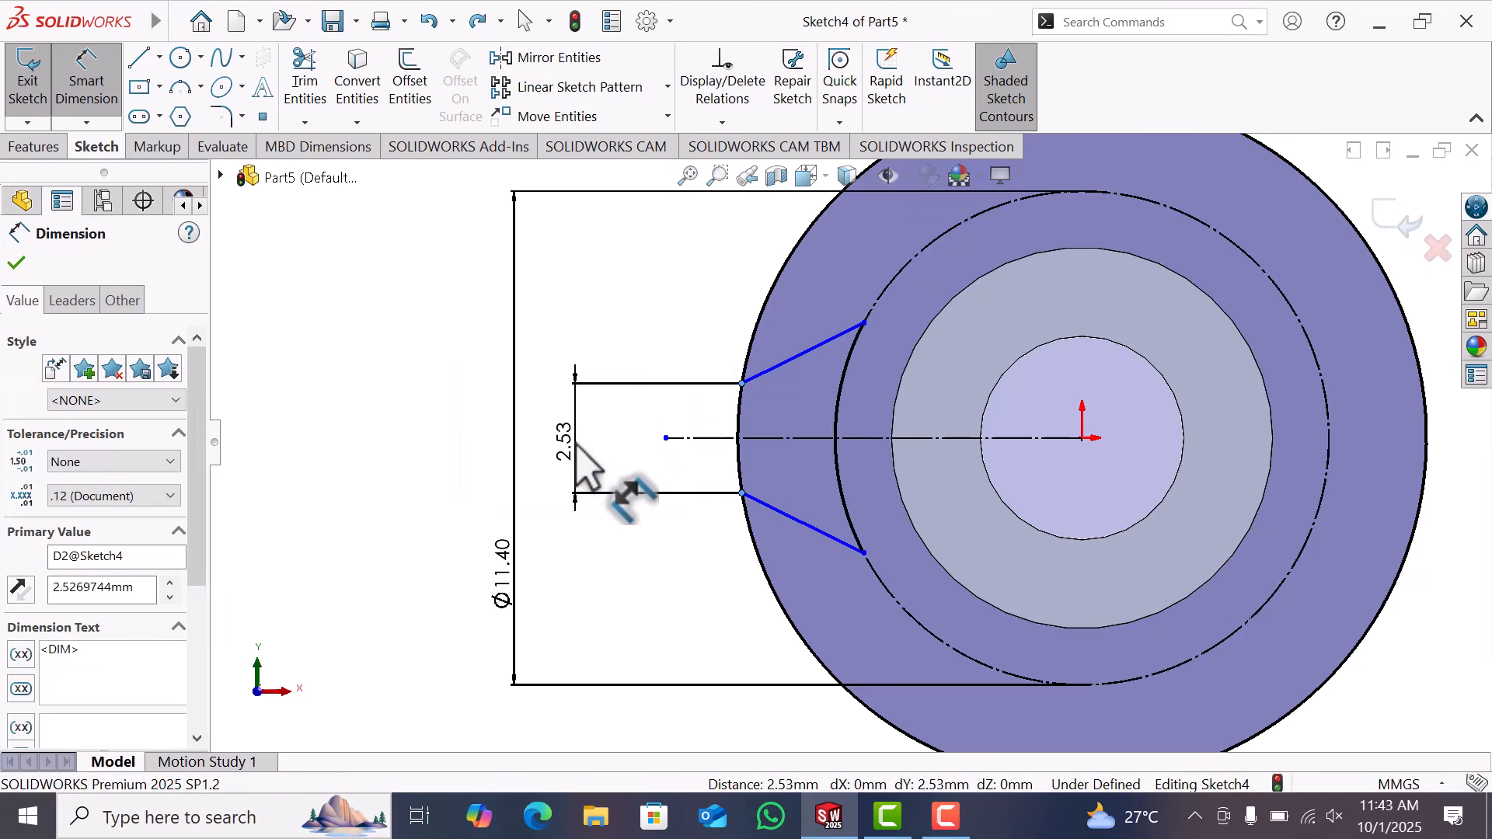
{"action": "type", "text": "2.8"}
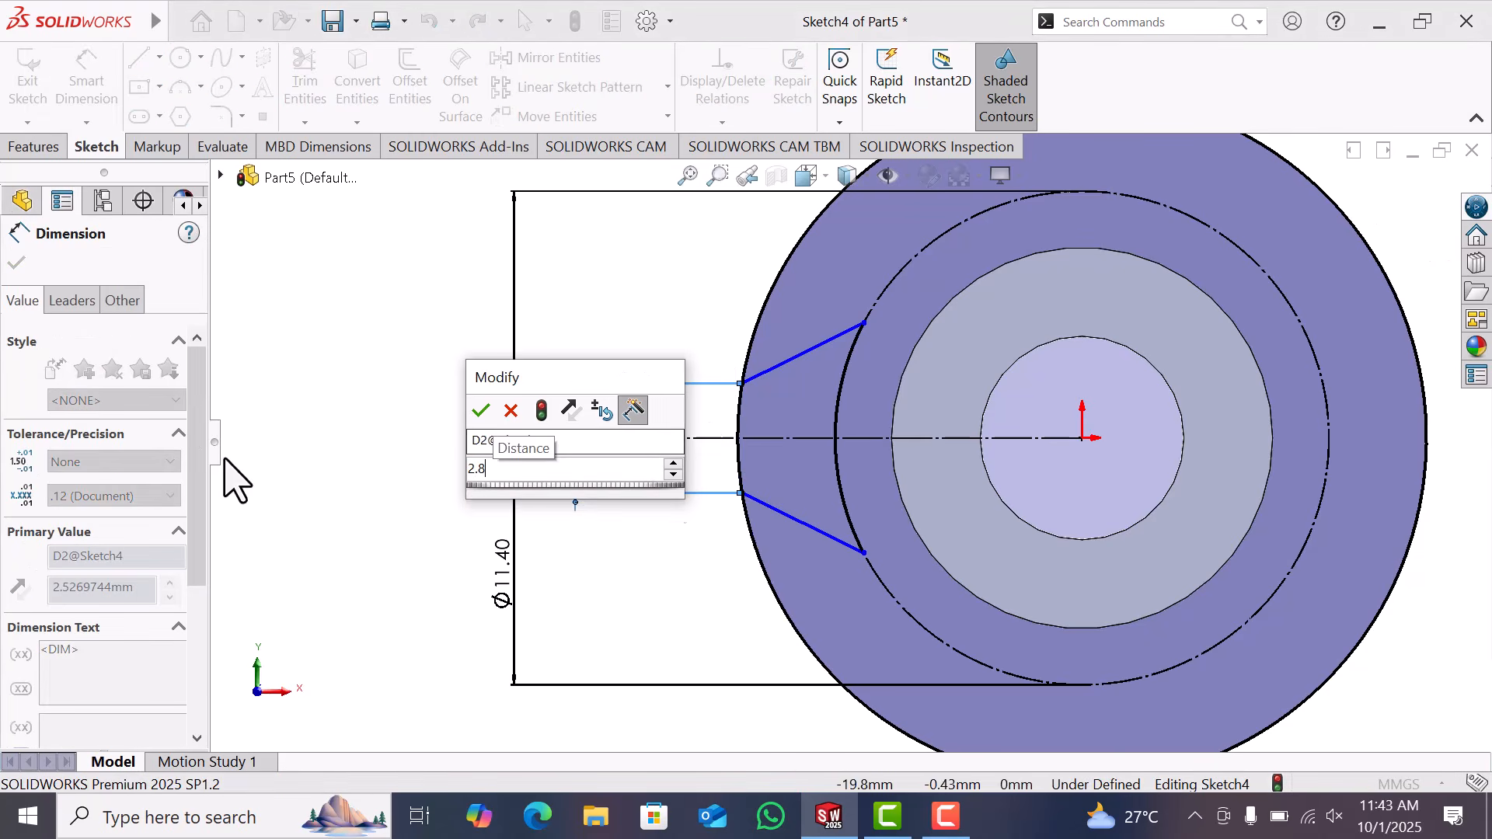
{"action": "key", "text": "Return"}
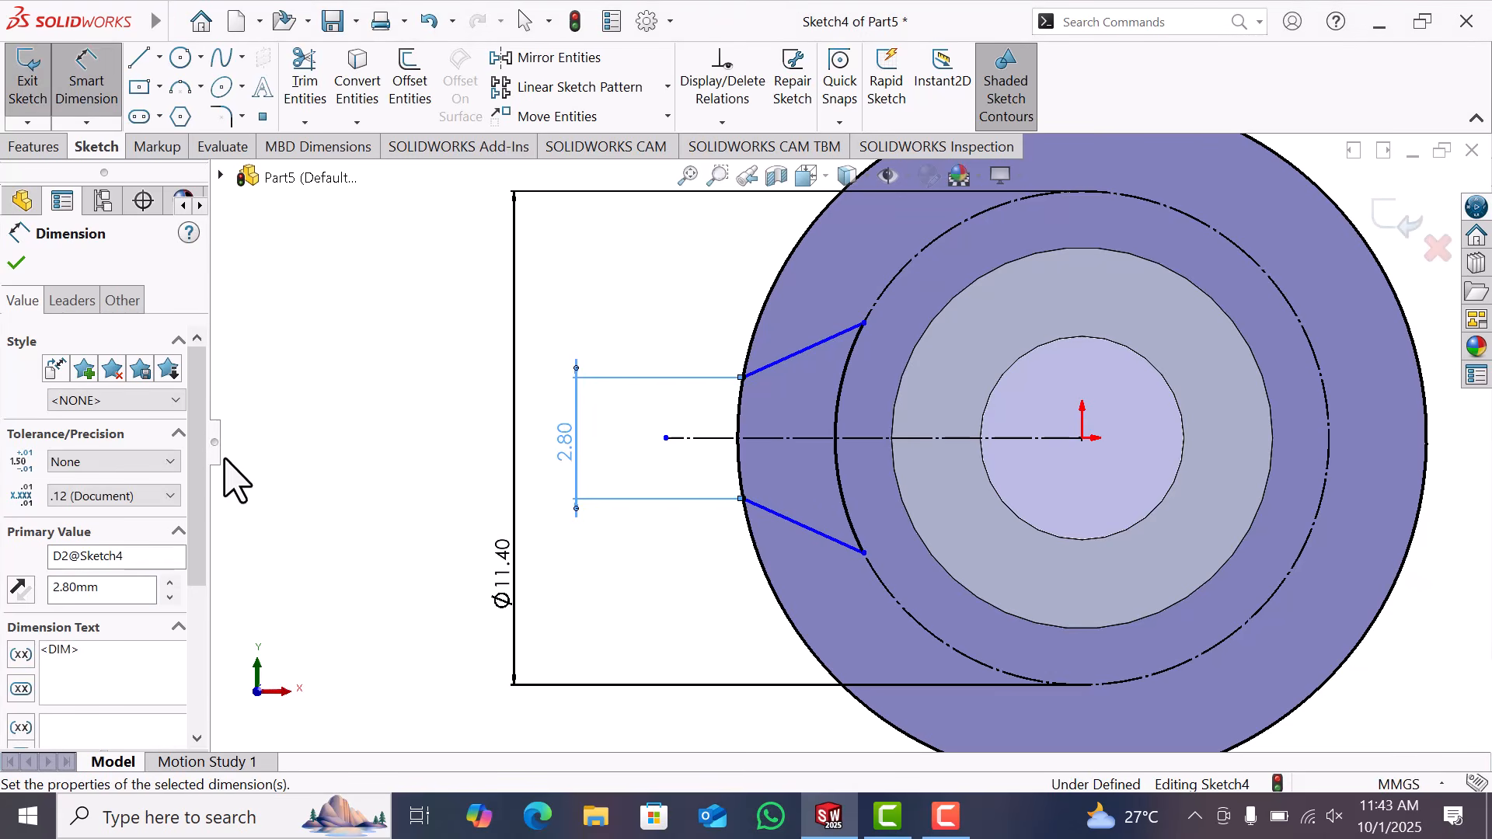
{"action": "left_click", "coordinate": [420, 274]}
{"action": "right_click", "coordinate": [420, 273]}
{"action": "left_click", "coordinate": [496, 348]}
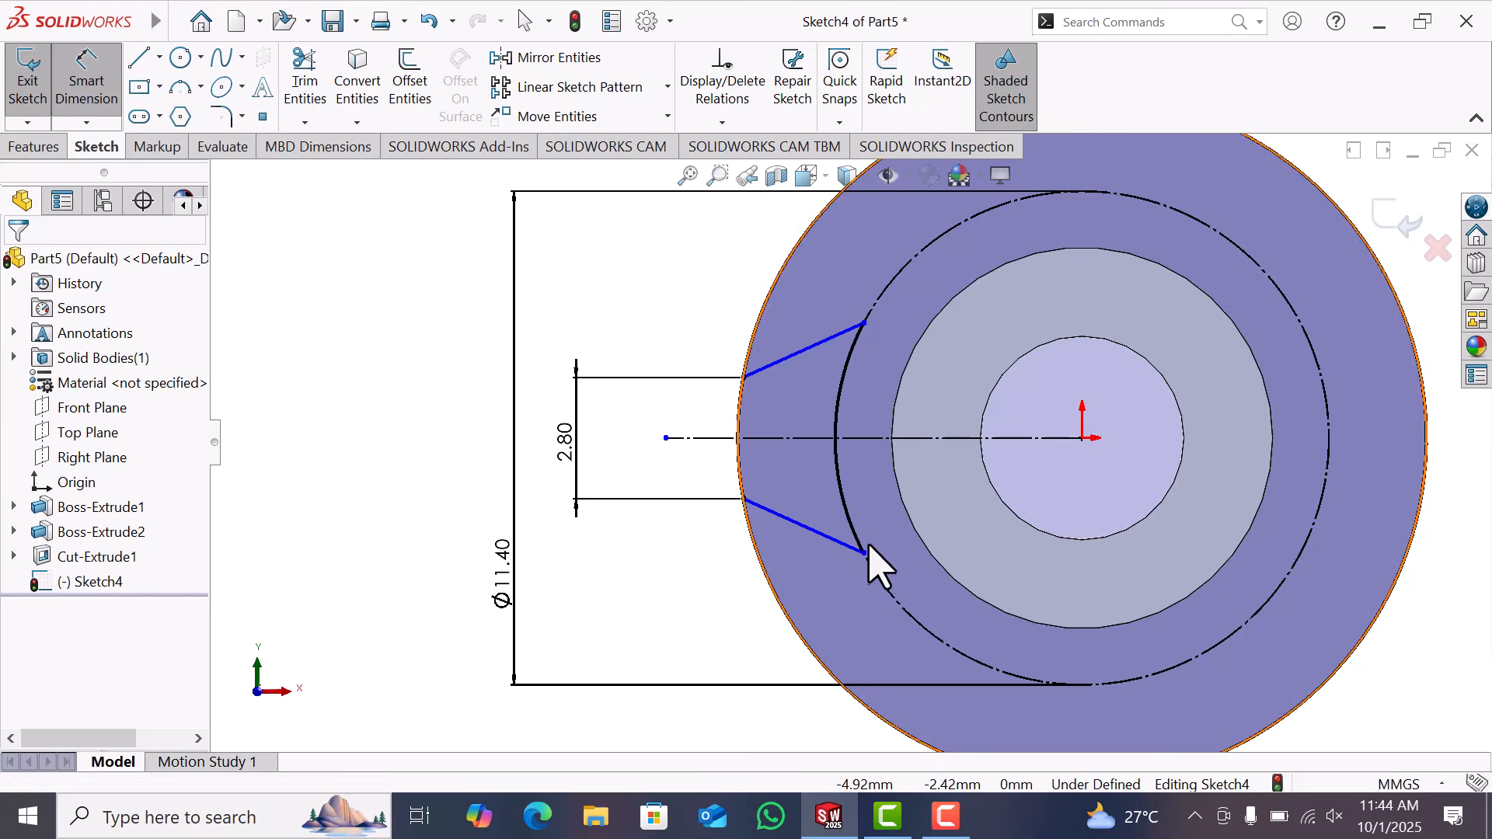
Make the two slanted lines symmetric about the horizontal construction line
{"action": "left_click", "coordinate": [822, 534]}
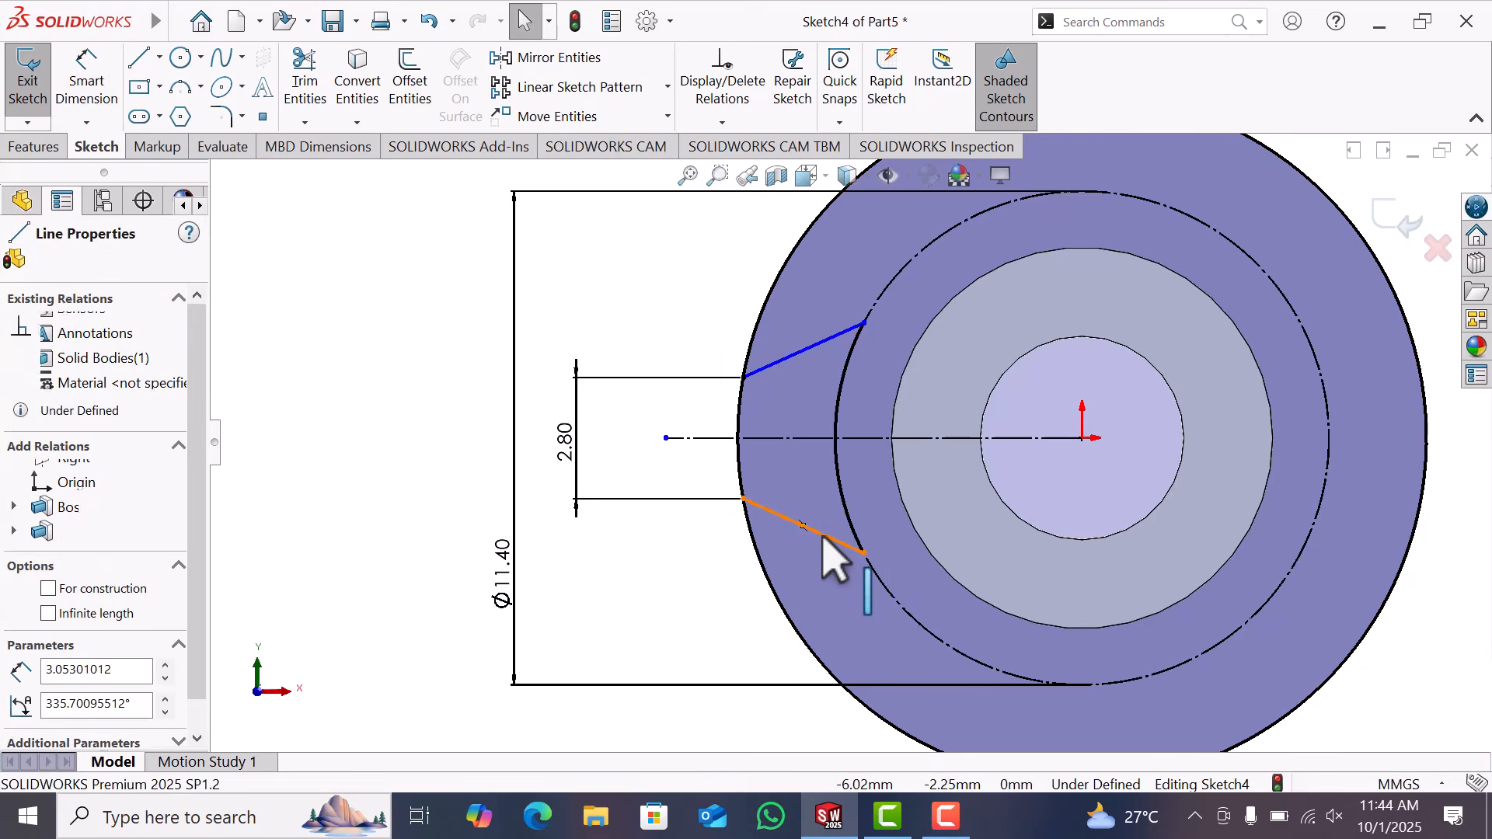
{"action": "left_click", "coordinate": [823, 439], "text": "ctrl"}
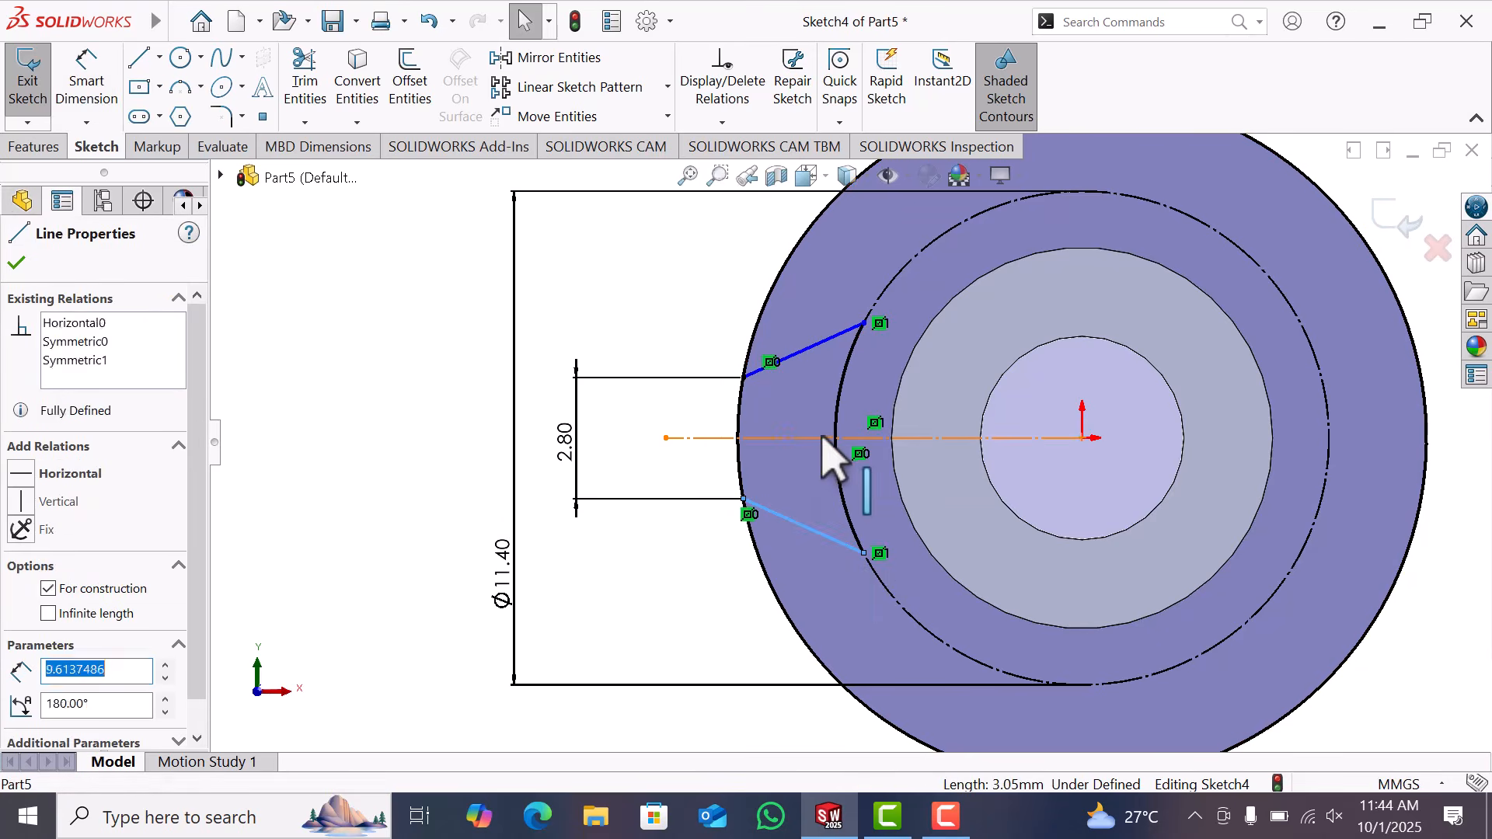
{"action": "left_click", "coordinate": [816, 347], "text": "ctrl"}
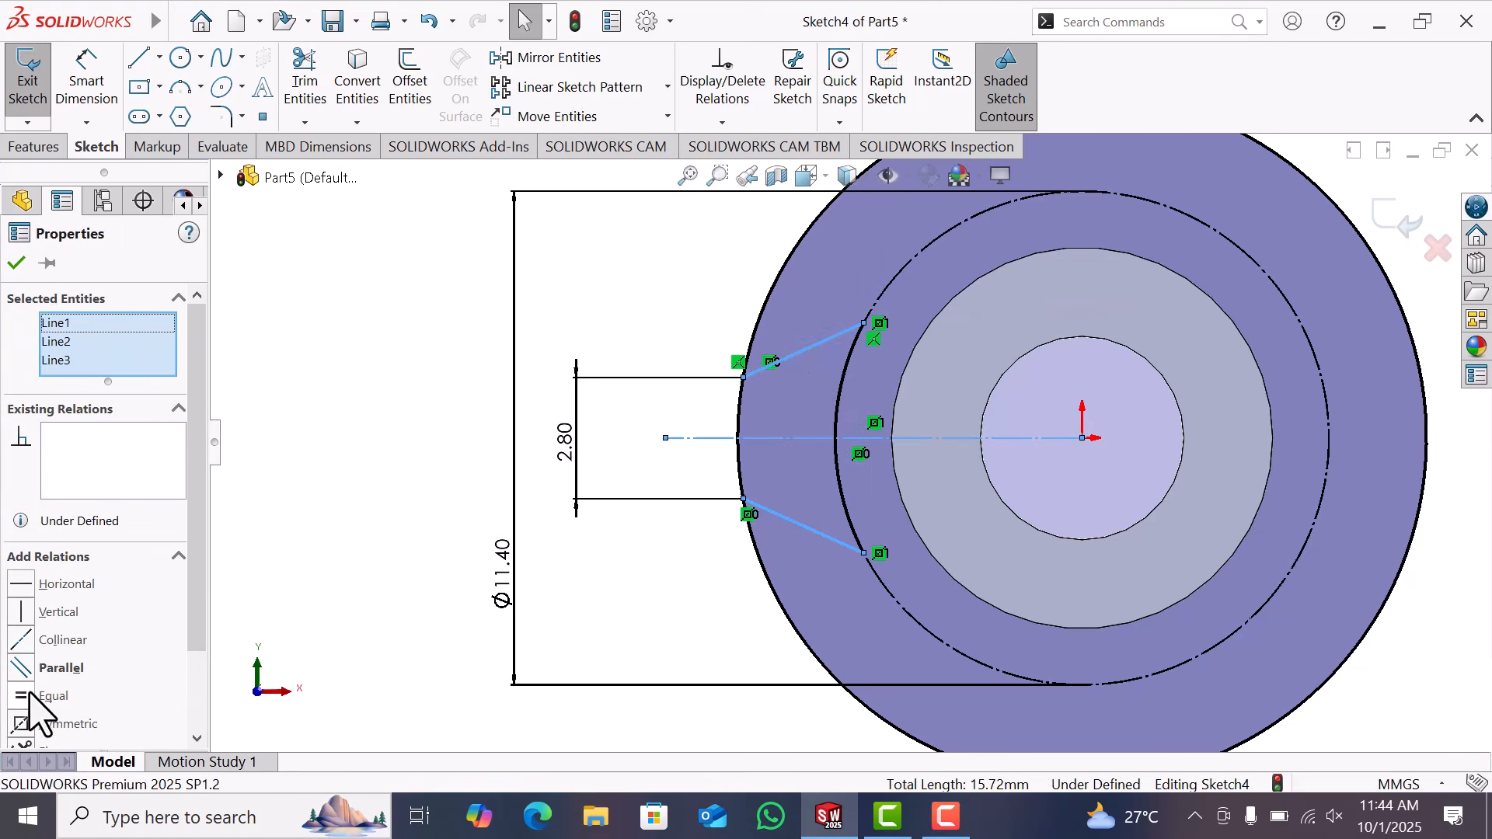
{"action": "left_click", "coordinate": [24, 725]}
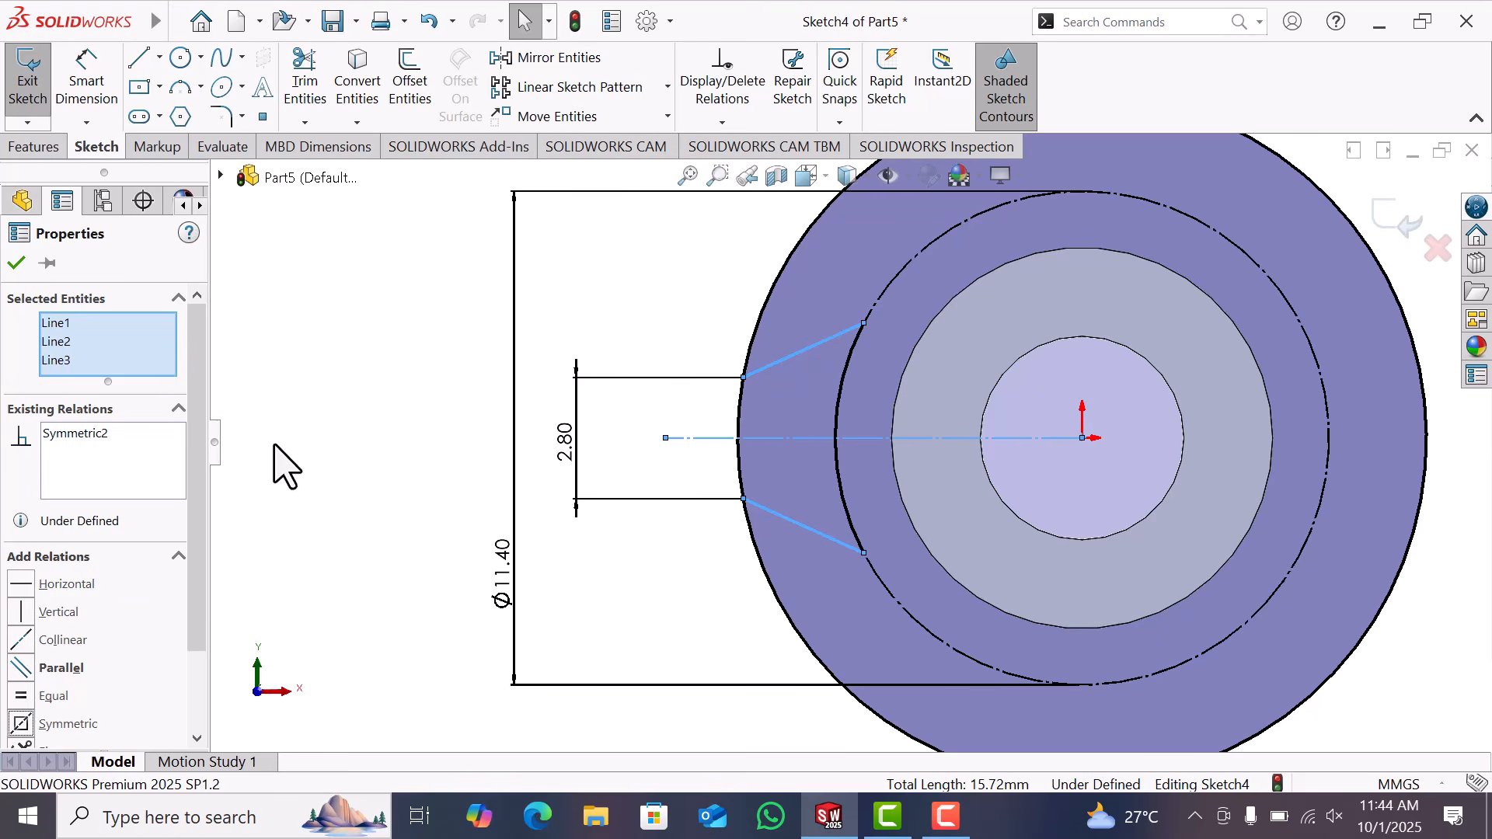
{"action": "left_click", "coordinate": [272, 466]}
Dimension the vertical distance between the slanted lines' inner ends and set it to 1 mm
{"action": "right_click_drag", "start_coordinate": [412, 544], "coordinate": [482, 280]}
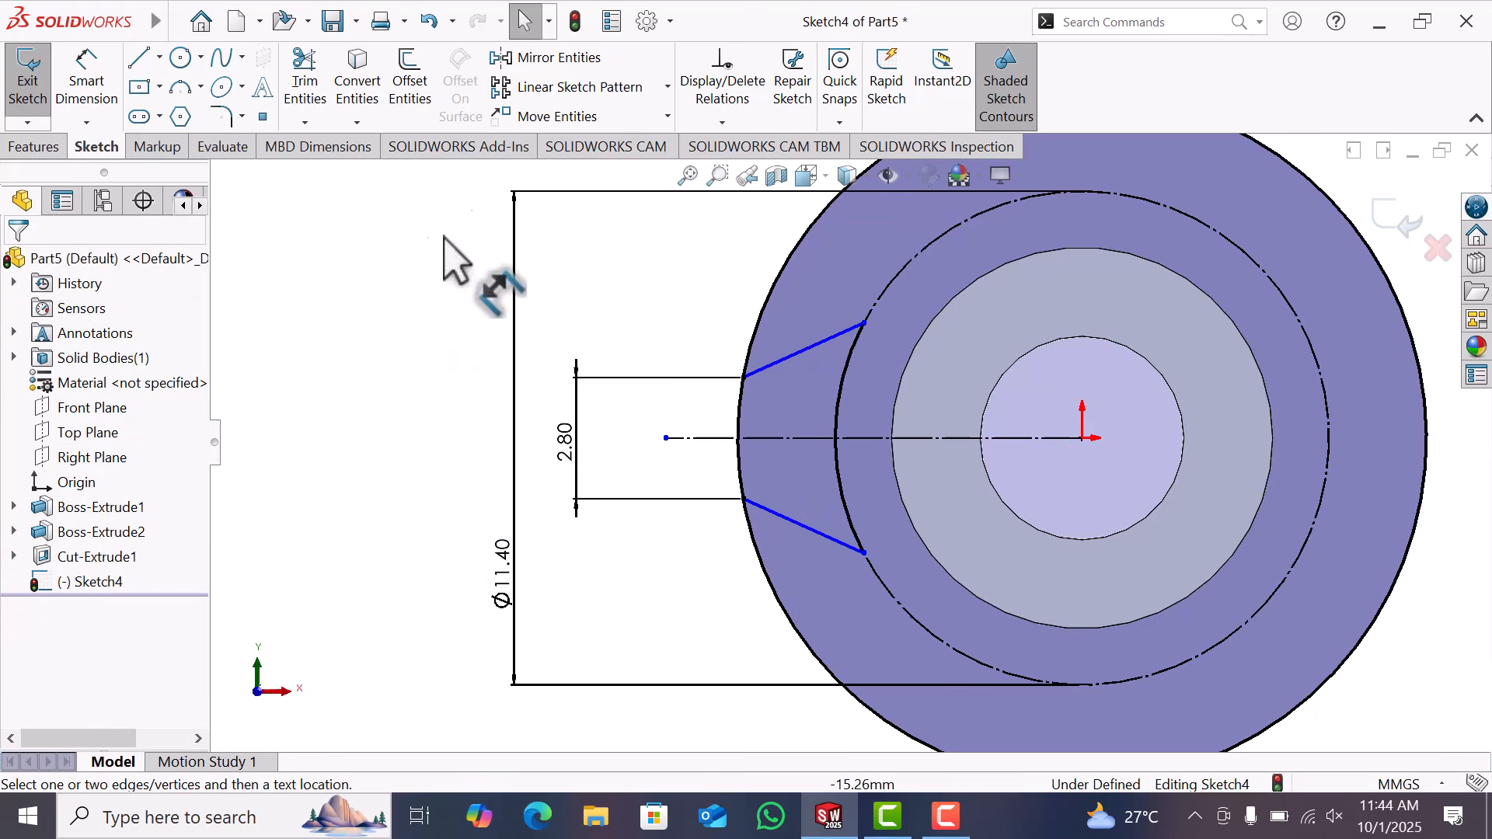
{"action": "left_click", "coordinate": [865, 554]}
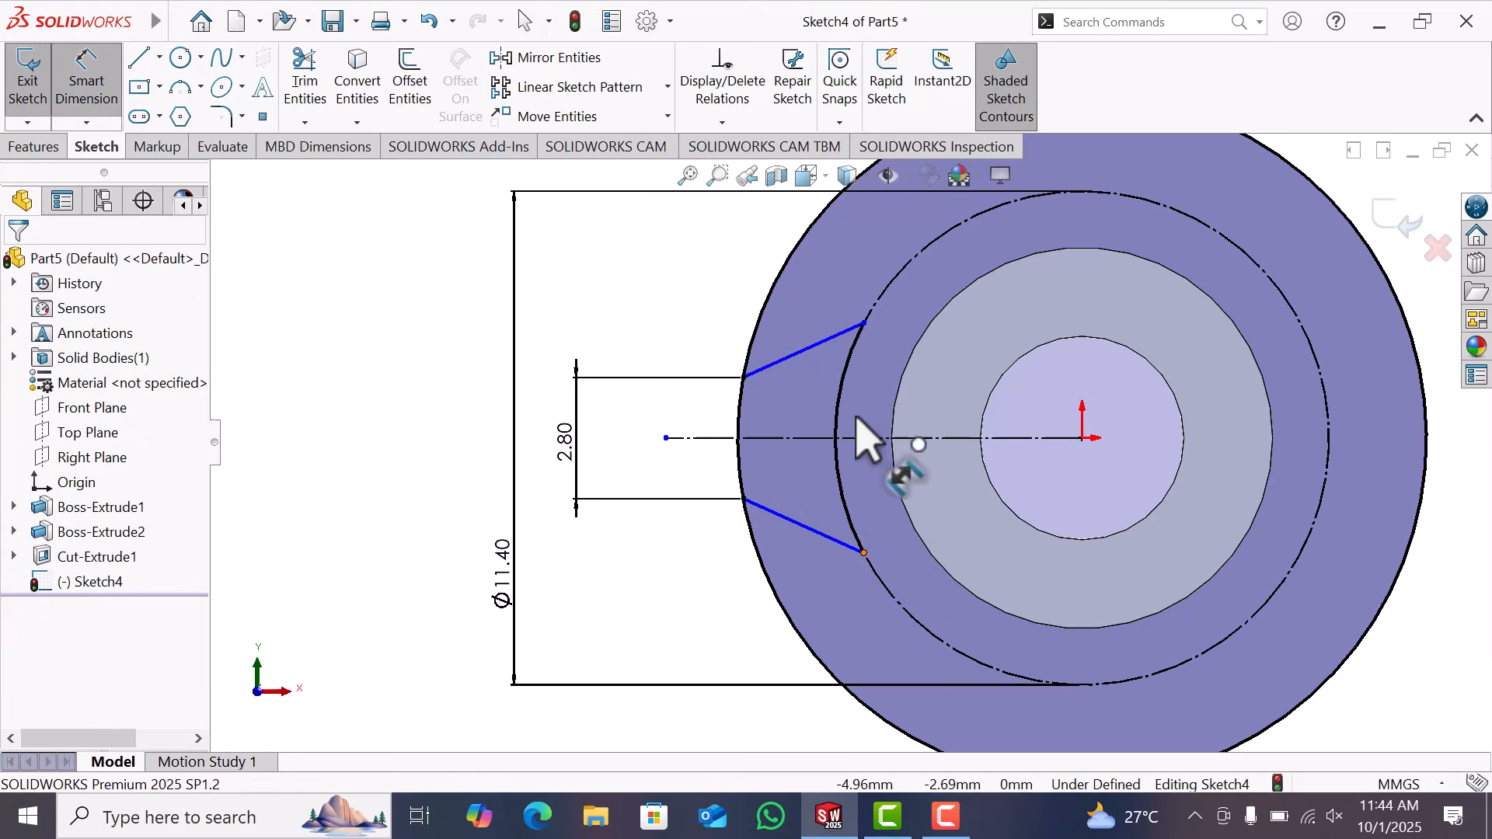
{"action": "left_click", "coordinate": [865, 323]}
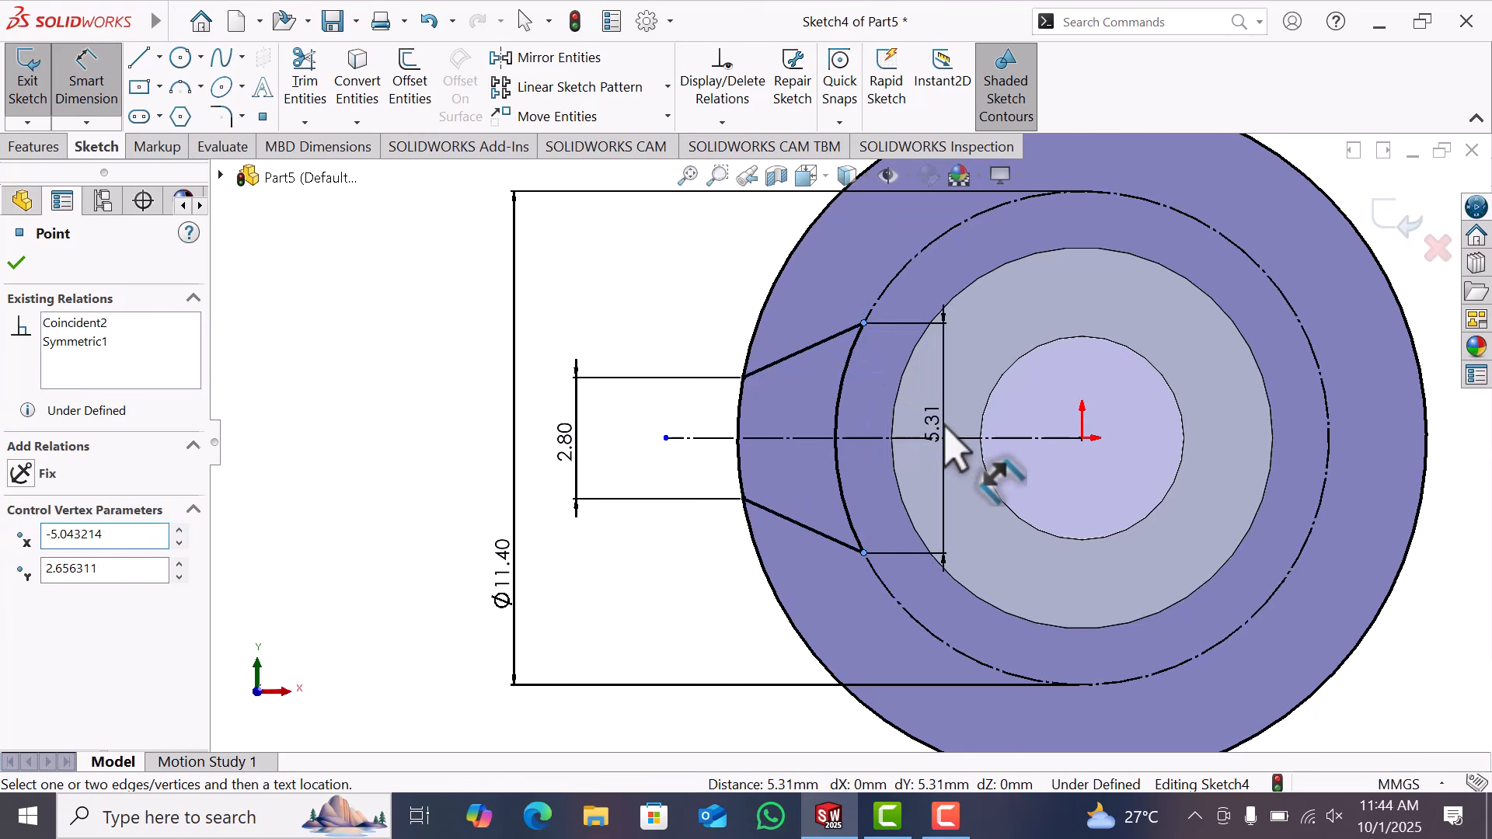
{"action": "left_click", "coordinate": [950, 447]}
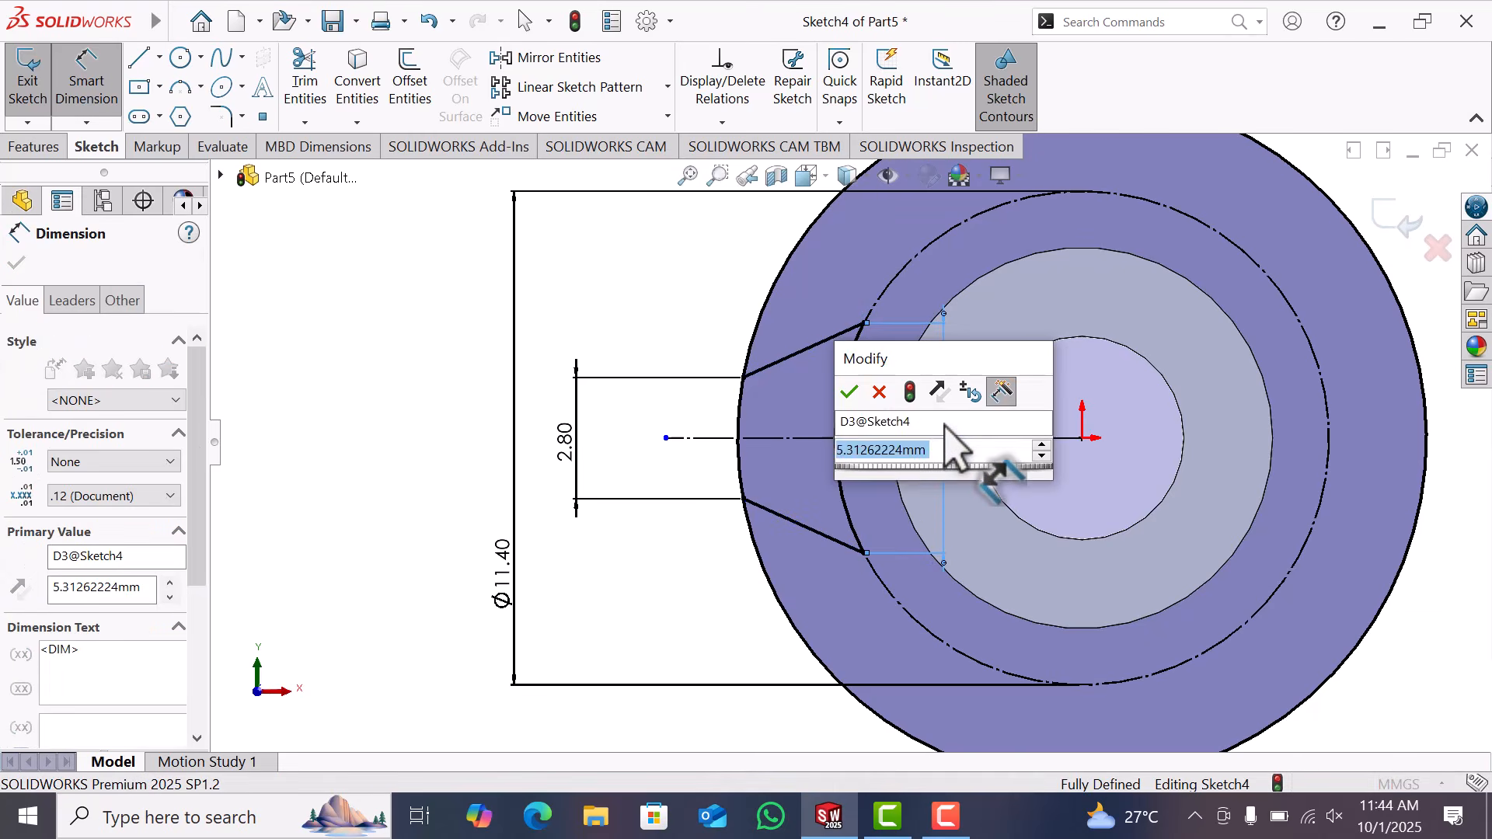
{"action": "type", "text": "1"}
{"action": "key", "text": "Return"}
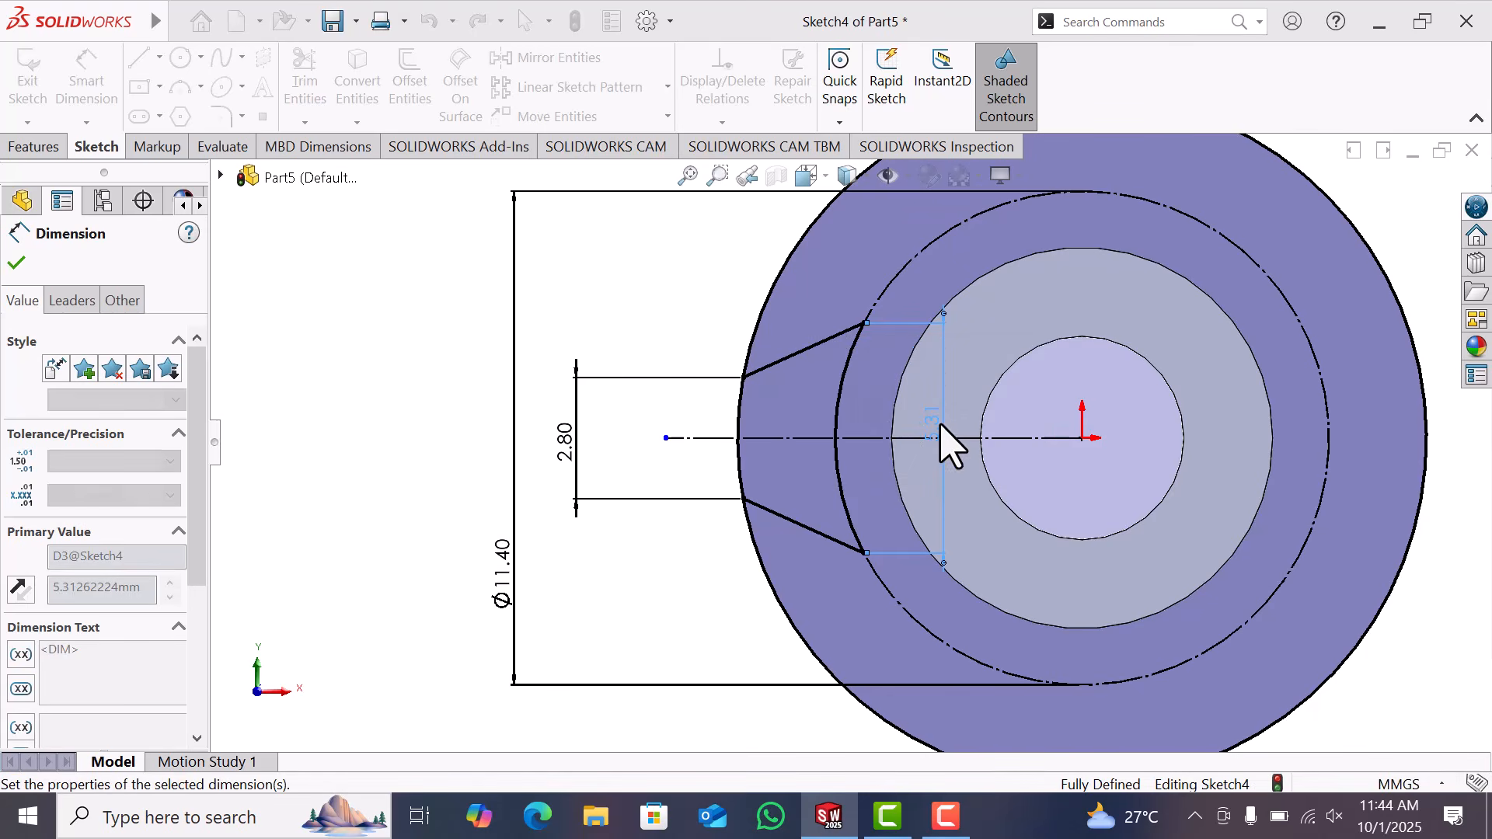
{"action": "left_click", "coordinate": [306, 394]}
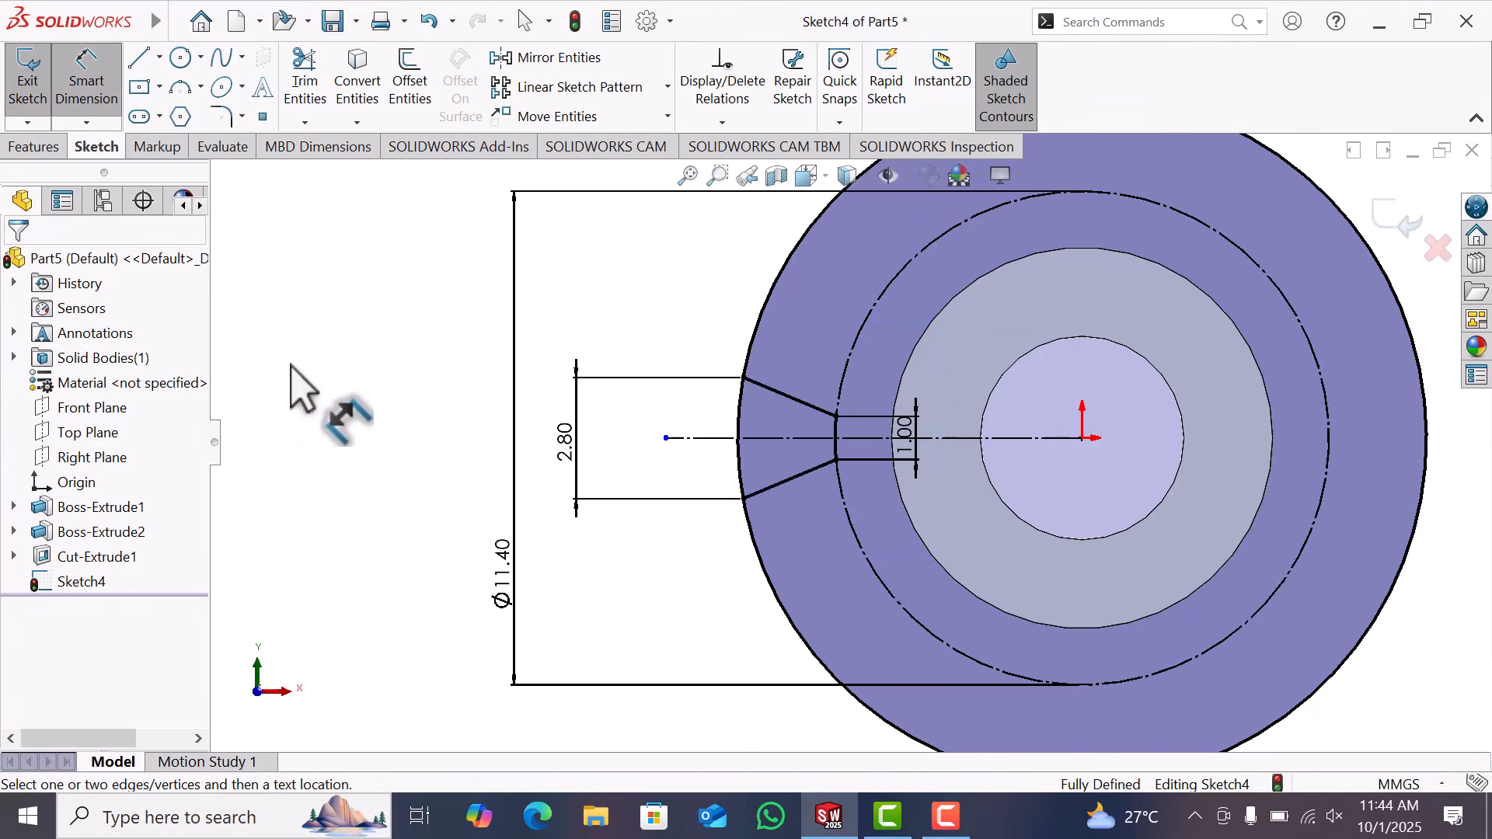
Trim away the disc's outline circle outside the two slanted lines, leaving a closed notch profile
{"action": "left_click", "coordinate": [305, 69]}
{"action": "mouse_move", "coordinate": [715, 614]}
{"action": "left_mouse_down"}
{"action": "mouse_move", "coordinate": [786, 574]}
{"action": "mouse_move", "coordinate": [595, 599]}
{"action": "left_mouse_up"}
{"action": "left_click", "coordinate": [16, 265]}
Cut the tapered notch profile through the disc with an Extruded Cut using the Through All end condition
{"action": "key", "text": "space"}
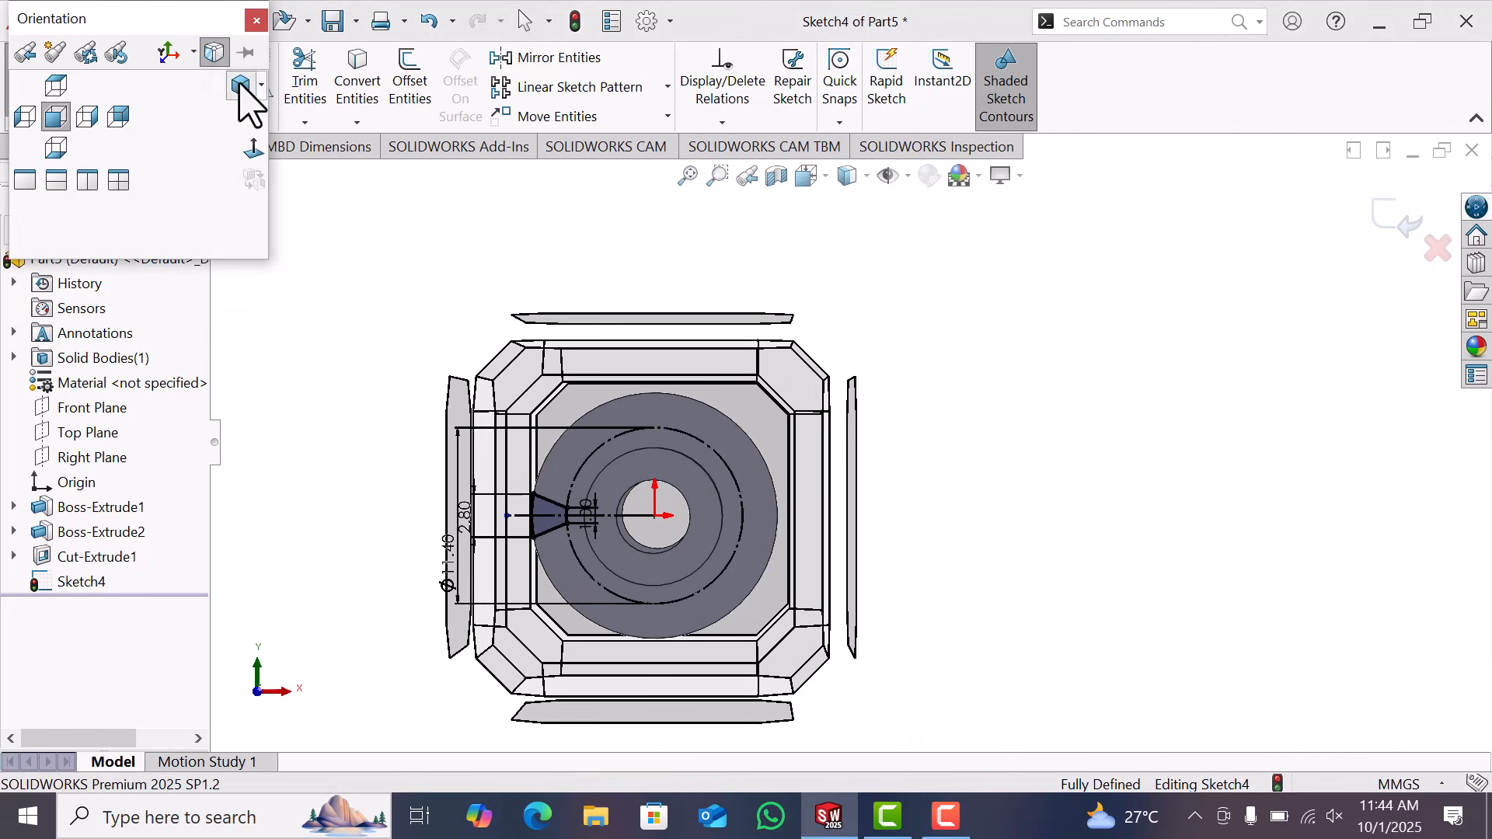
{"action": "left_click", "coordinate": [241, 86]}
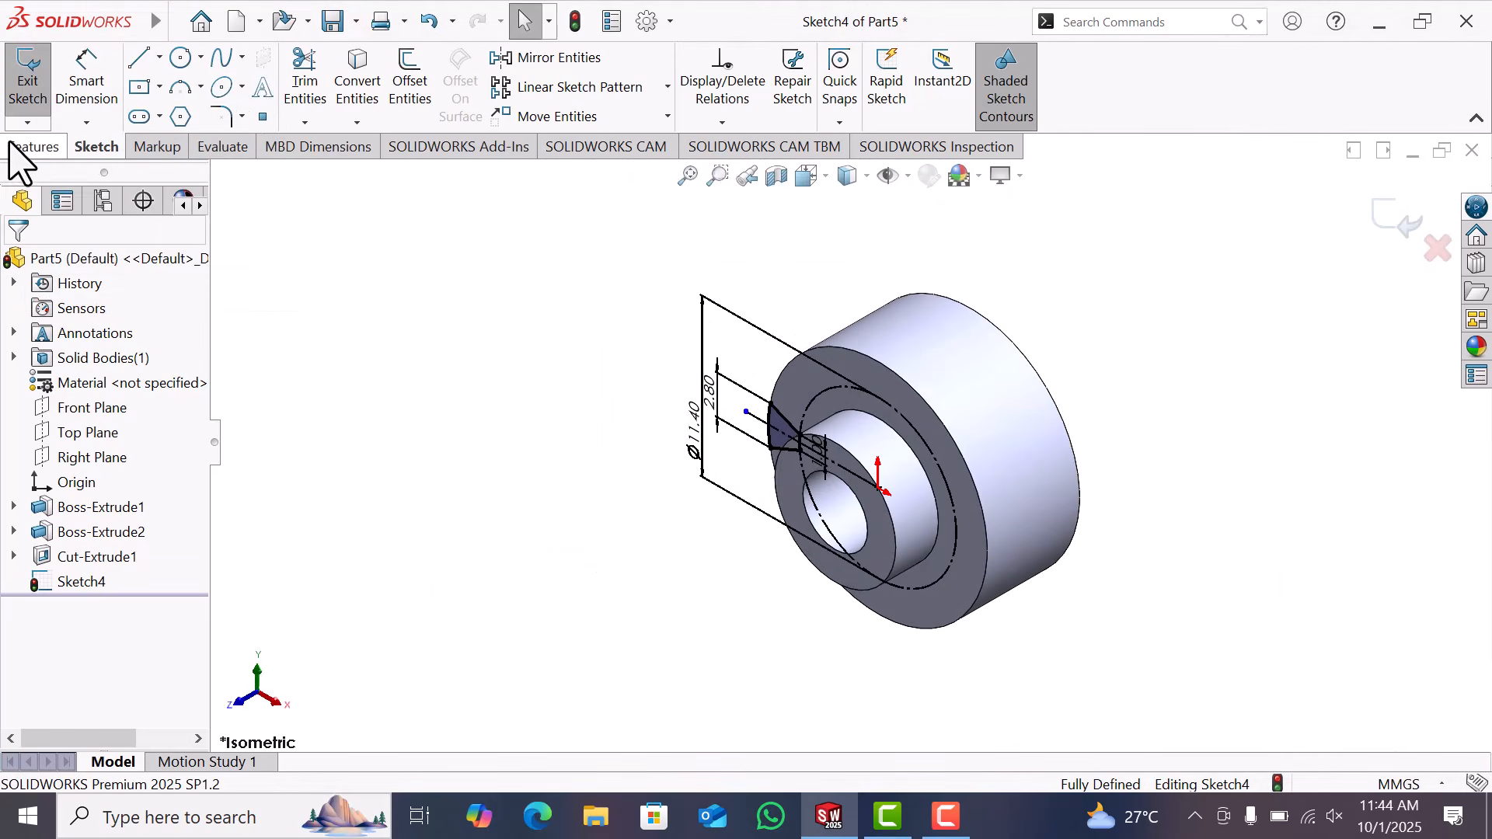
{"action": "left_click", "coordinate": [31, 148]}
{"action": "left_click", "coordinate": [330, 95]}
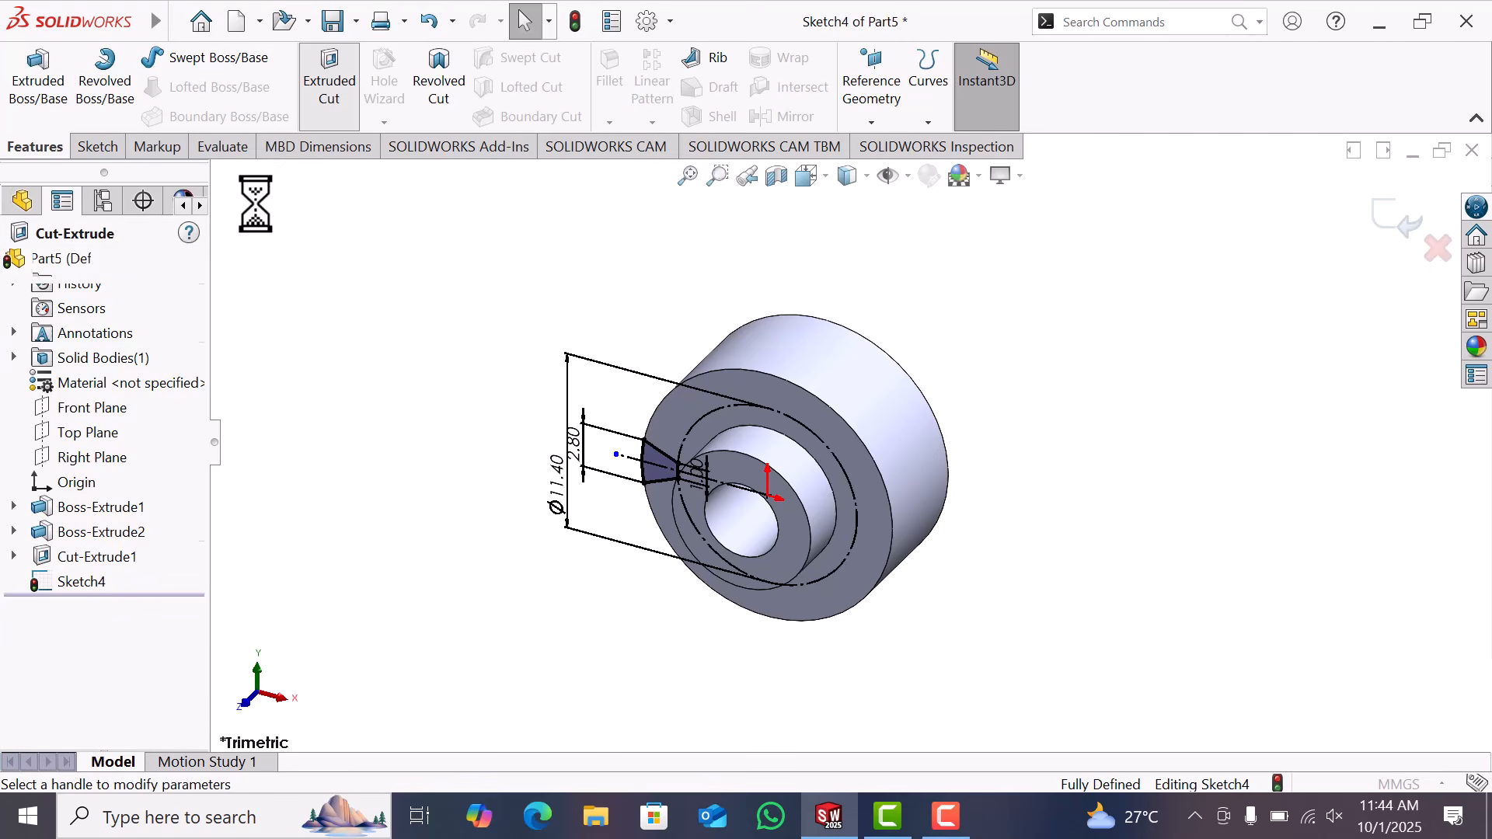
{"action": "left_click", "coordinate": [113, 384]}
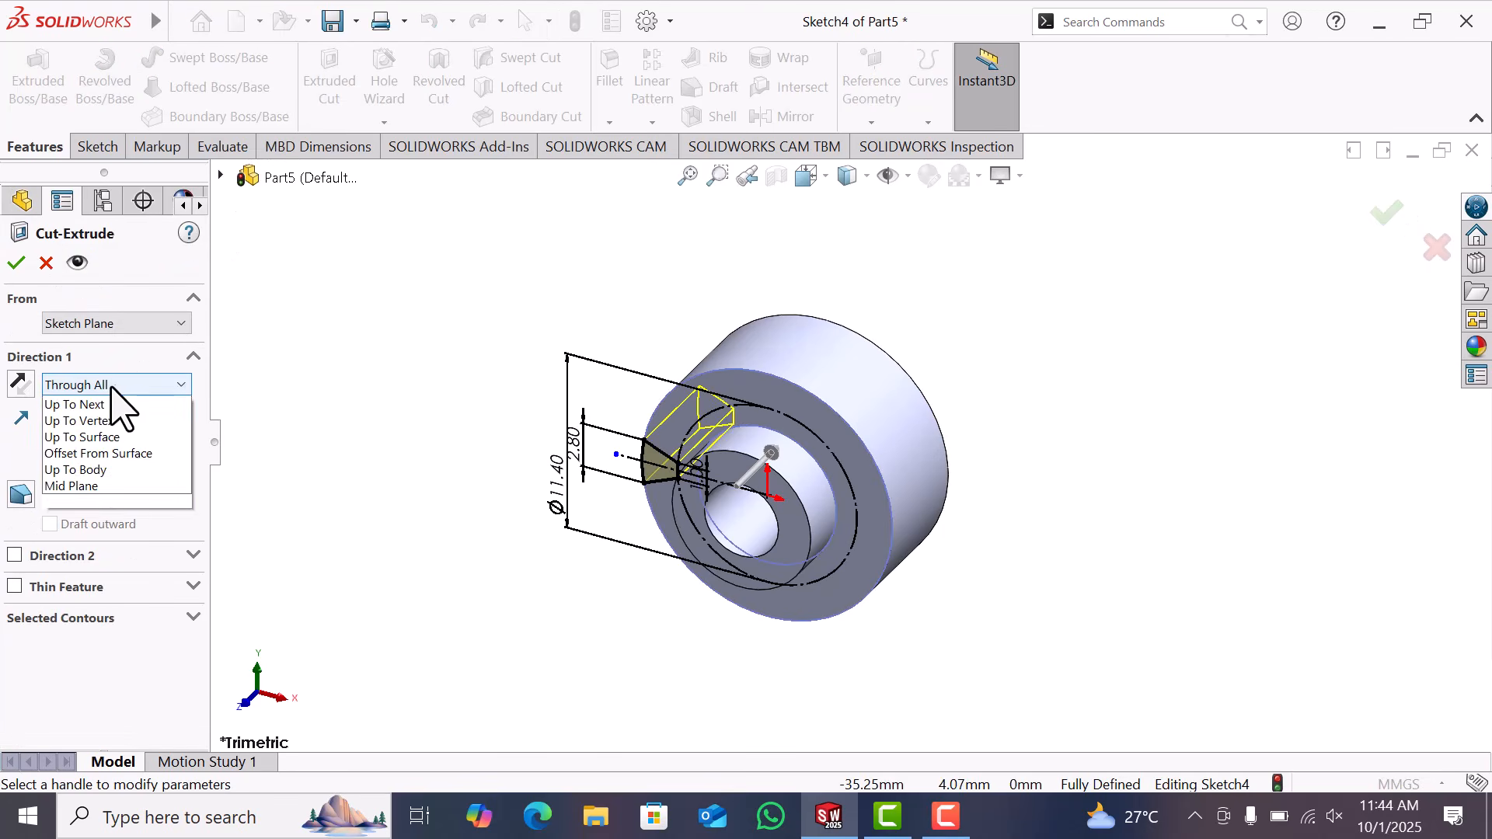
{"action": "left_click", "coordinate": [99, 424]}
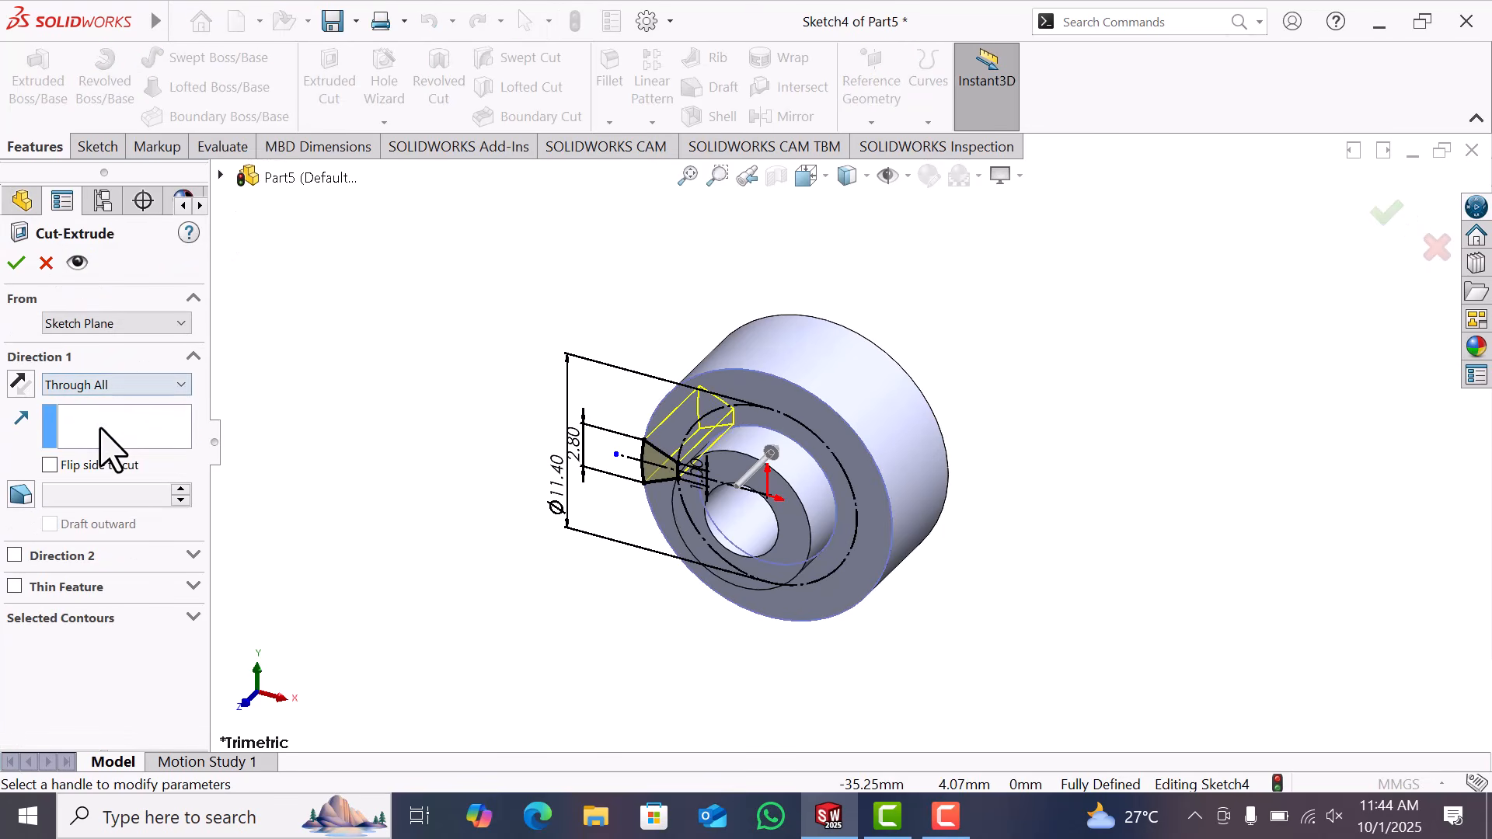
{"action": "left_click", "coordinate": [17, 264]}
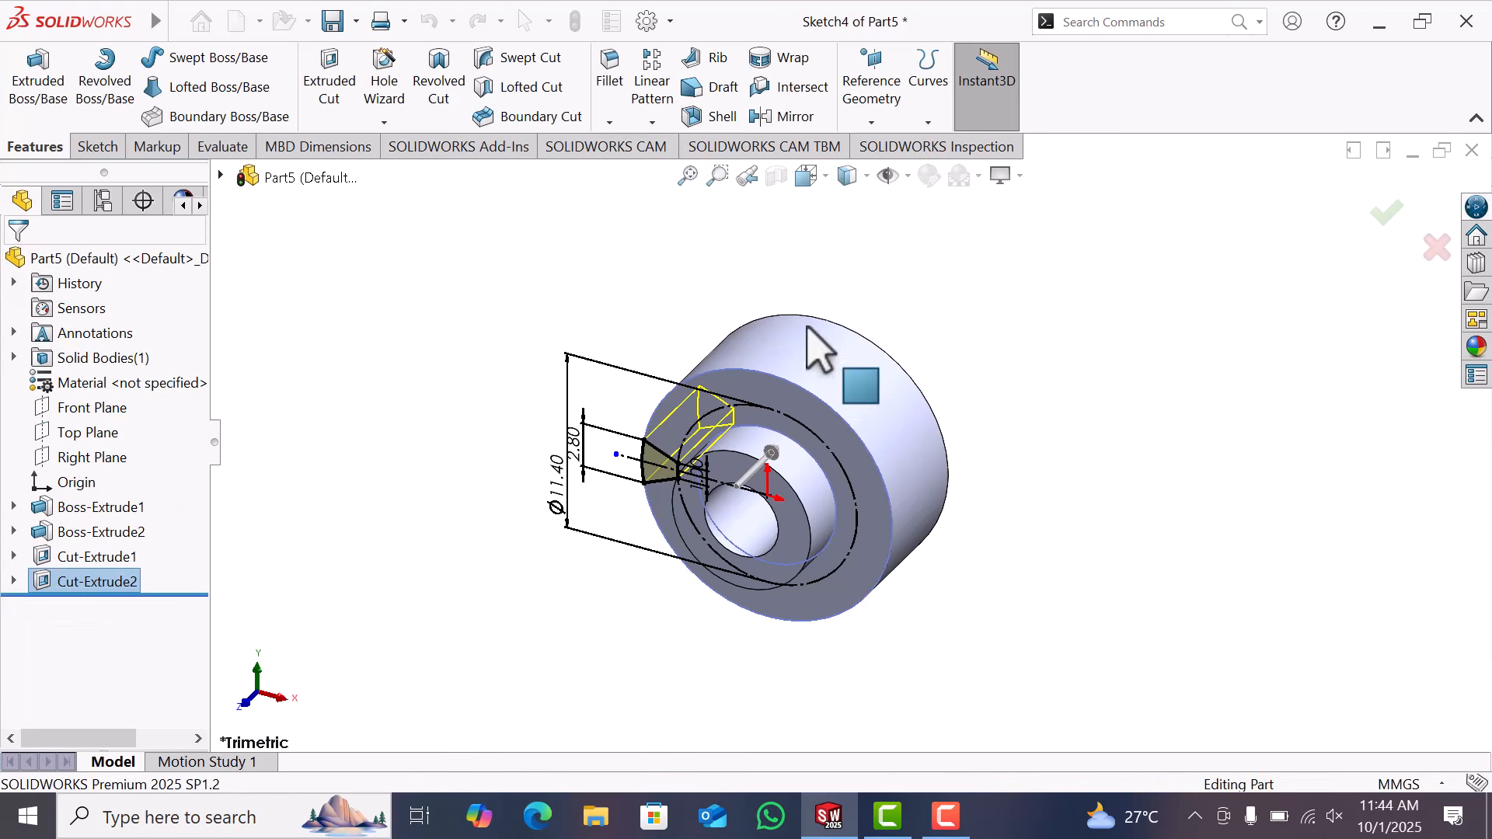
{"action": "left_click", "coordinate": [974, 314]}
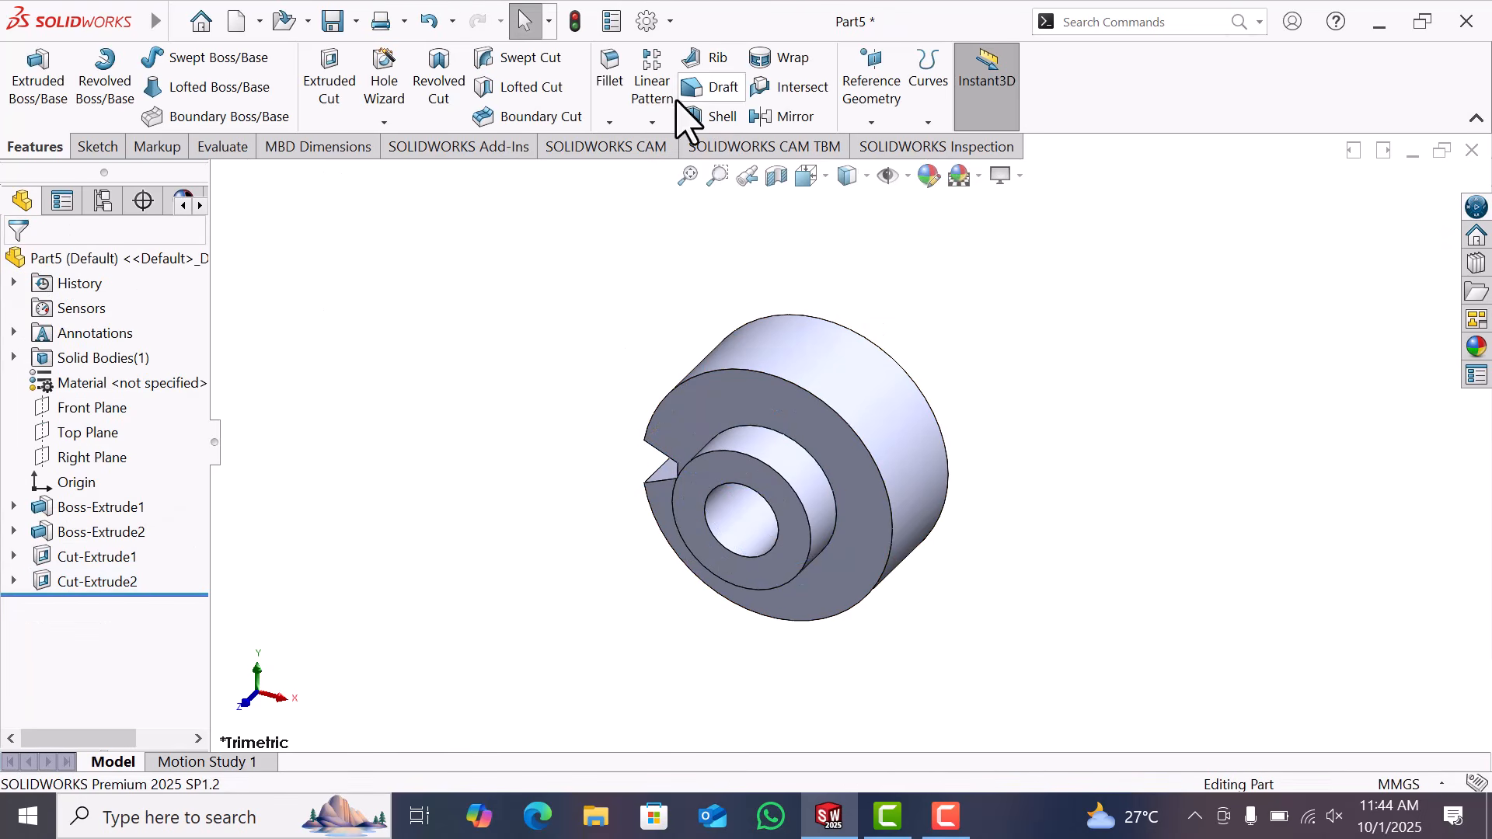
Create a circular pattern of the notch cut about the boss's circular edge, with 14 equally spaced instances over 360 degrees
{"action": "left_click", "coordinate": [671, 124]}
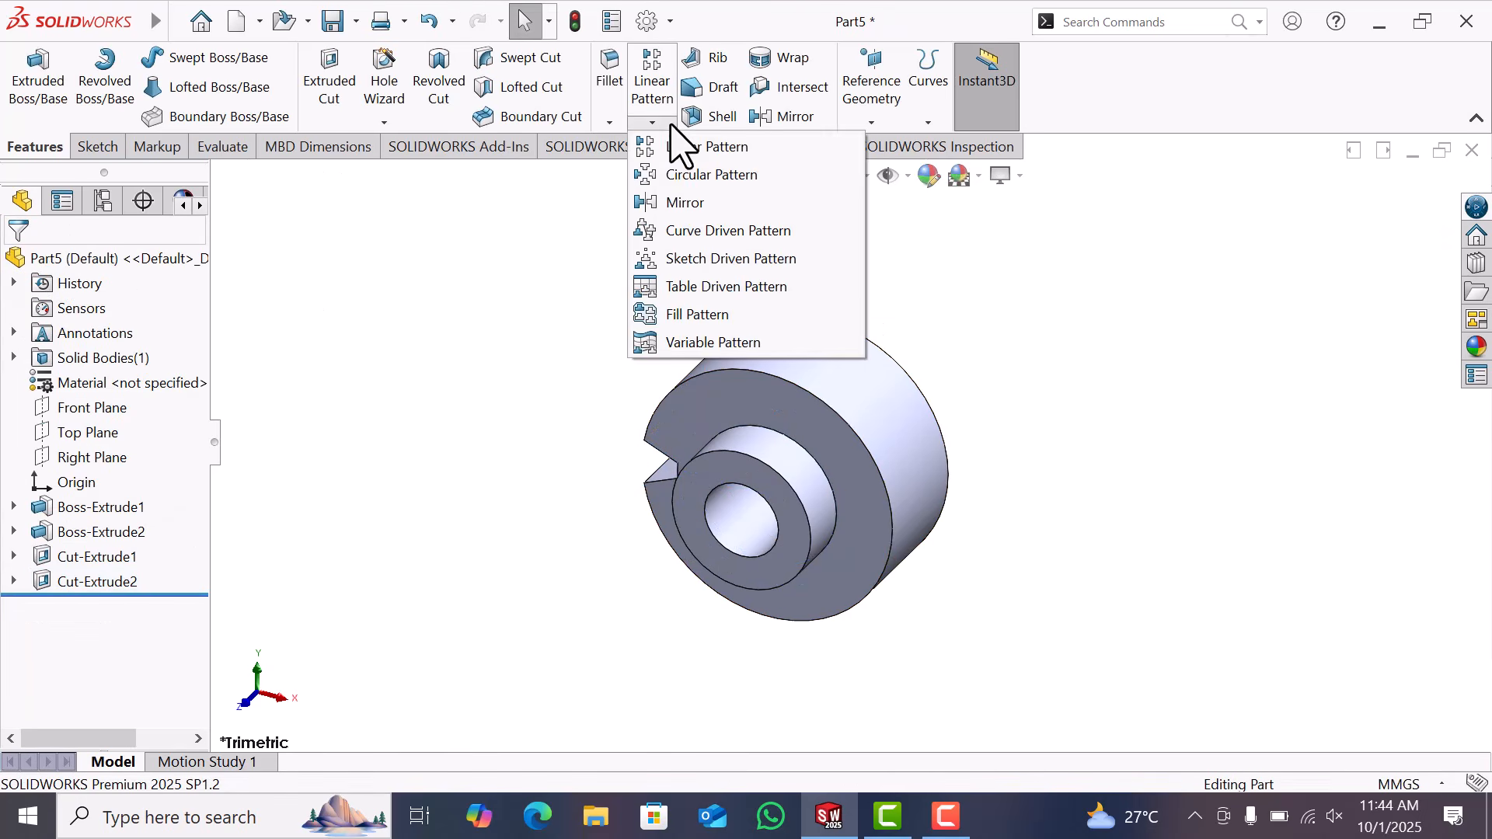
{"action": "left_click", "coordinate": [672, 176]}
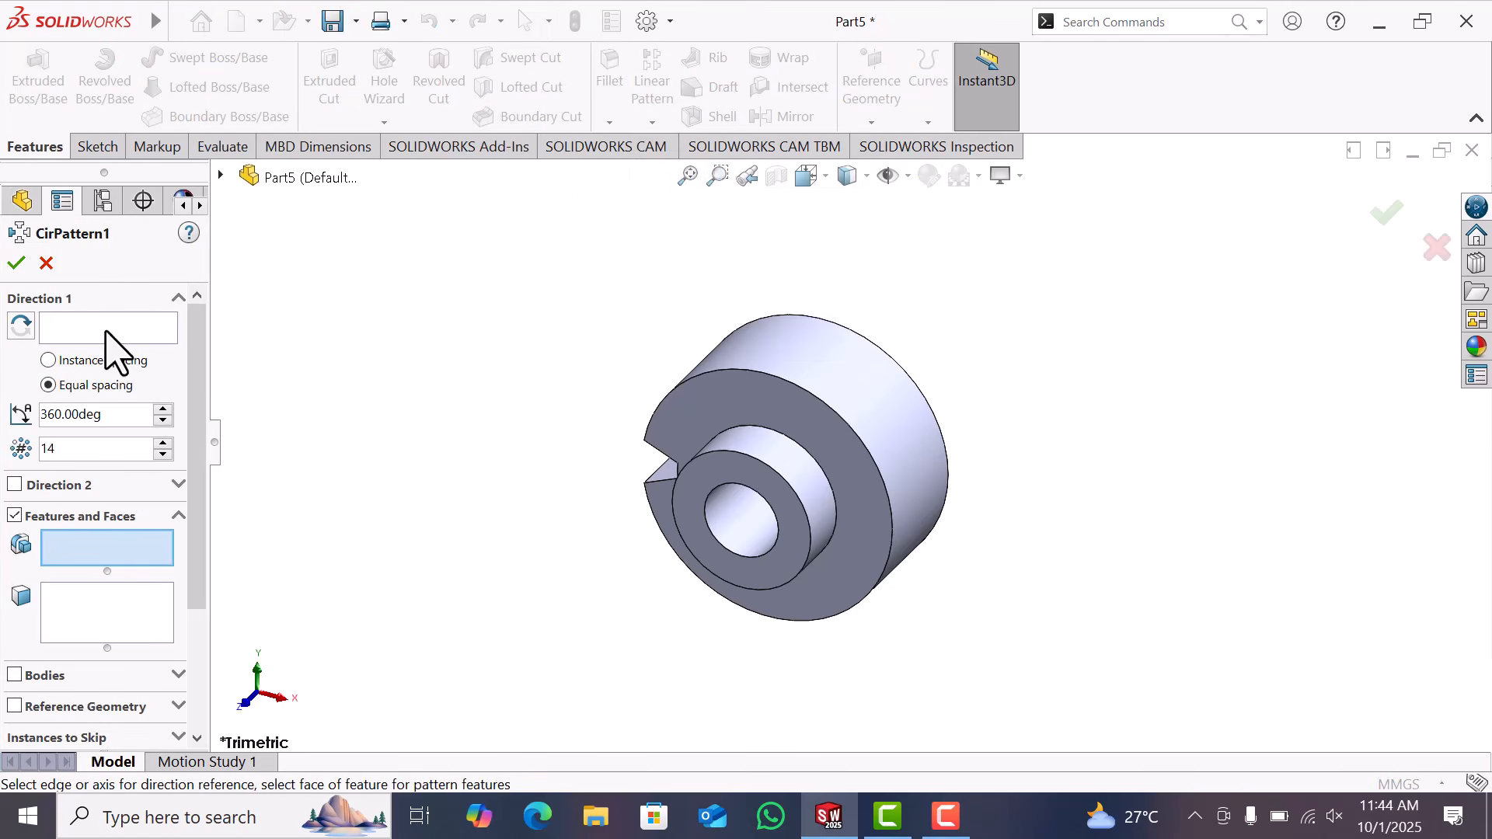
{"action": "left_click", "coordinate": [107, 331]}
{"action": "left_click", "coordinate": [750, 455]}
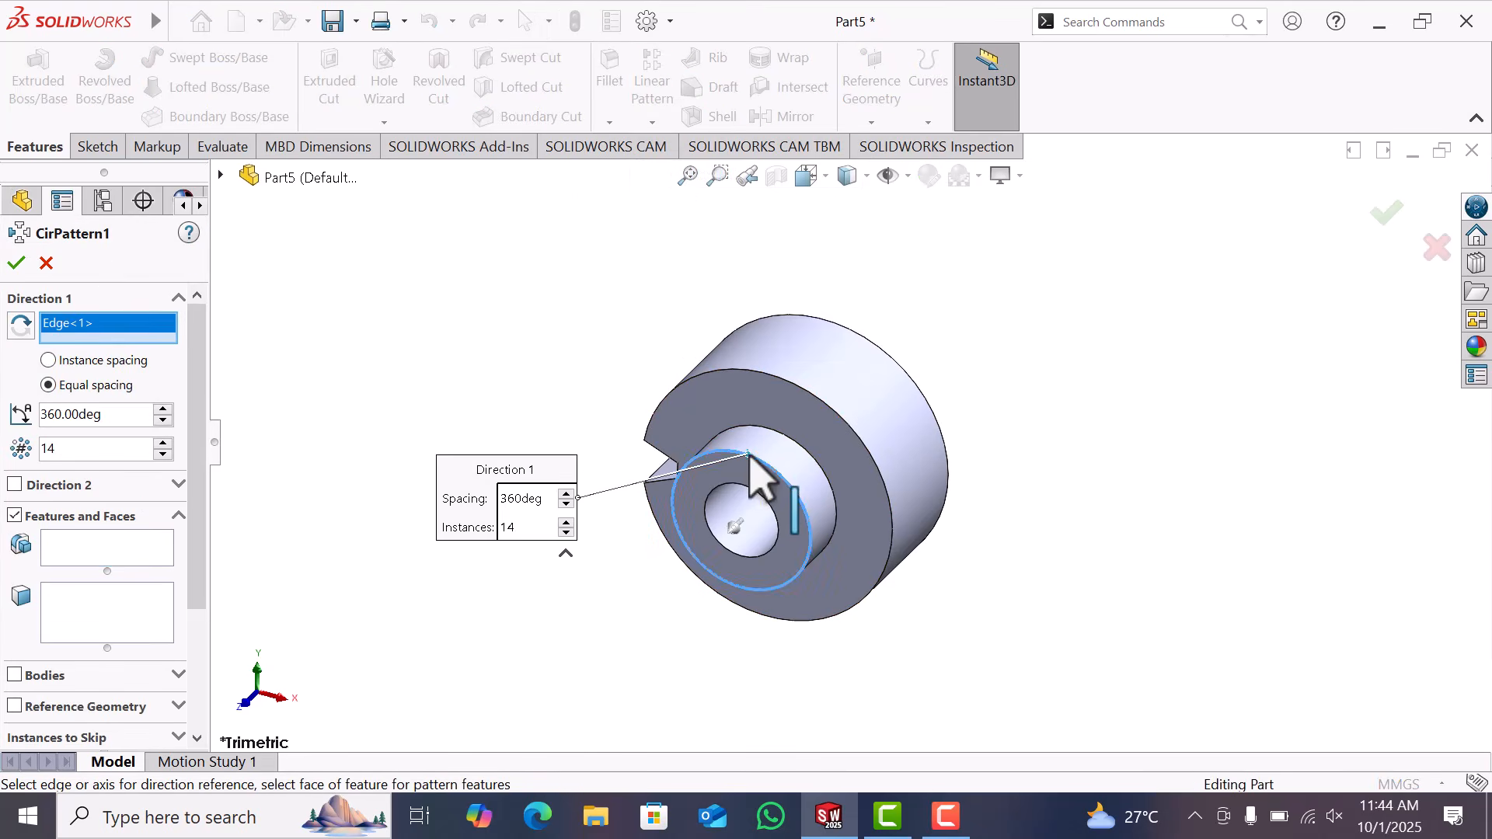
{"action": "left_click", "coordinate": [102, 547]}
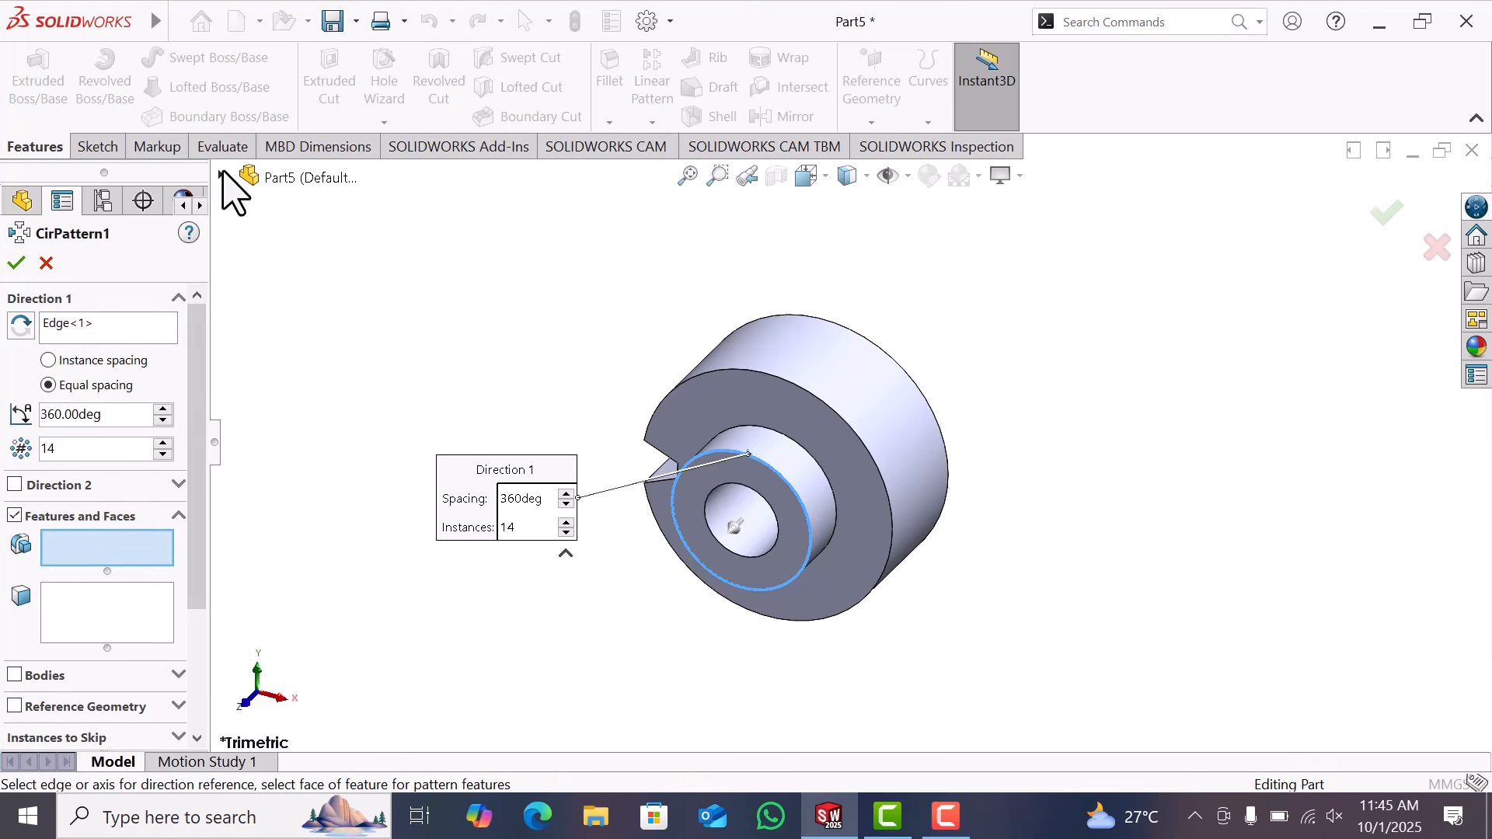
{"action": "left_click", "coordinate": [222, 176]}
{"action": "left_click", "coordinate": [304, 503]}
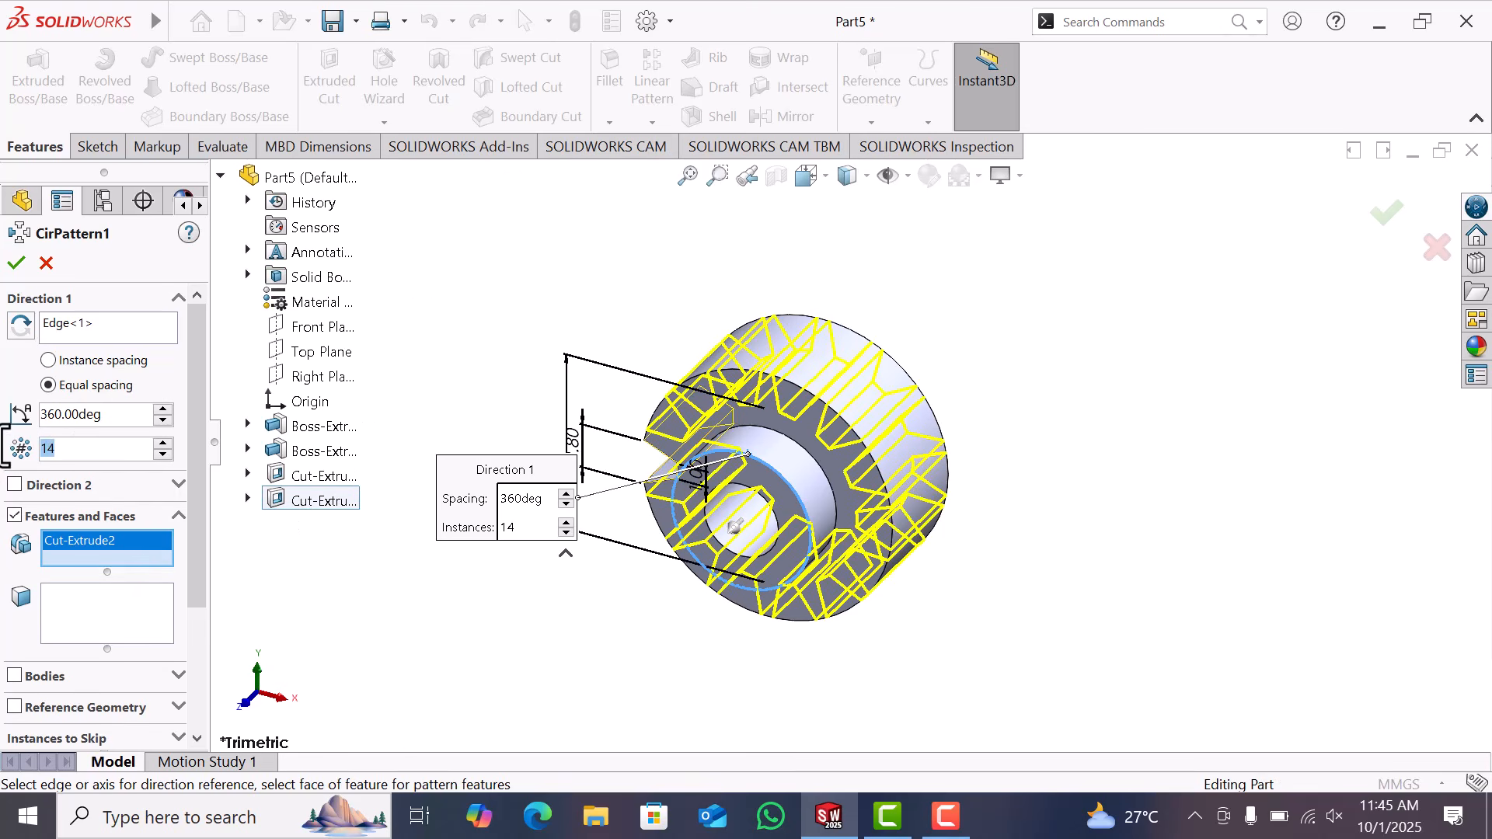
{"action": "type", "text": "14"}
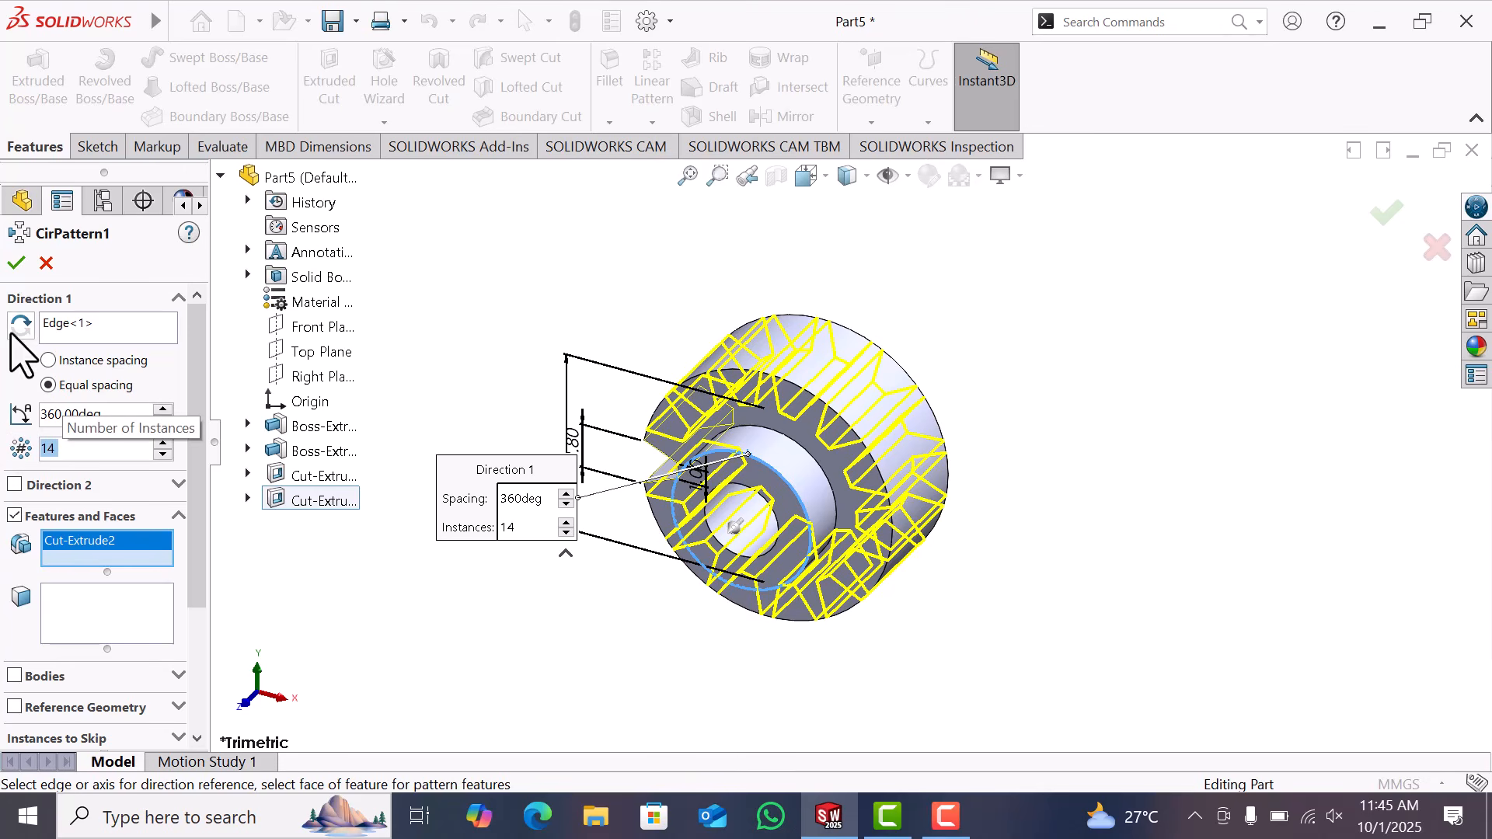
{"action": "left_click", "coordinate": [17, 264]}
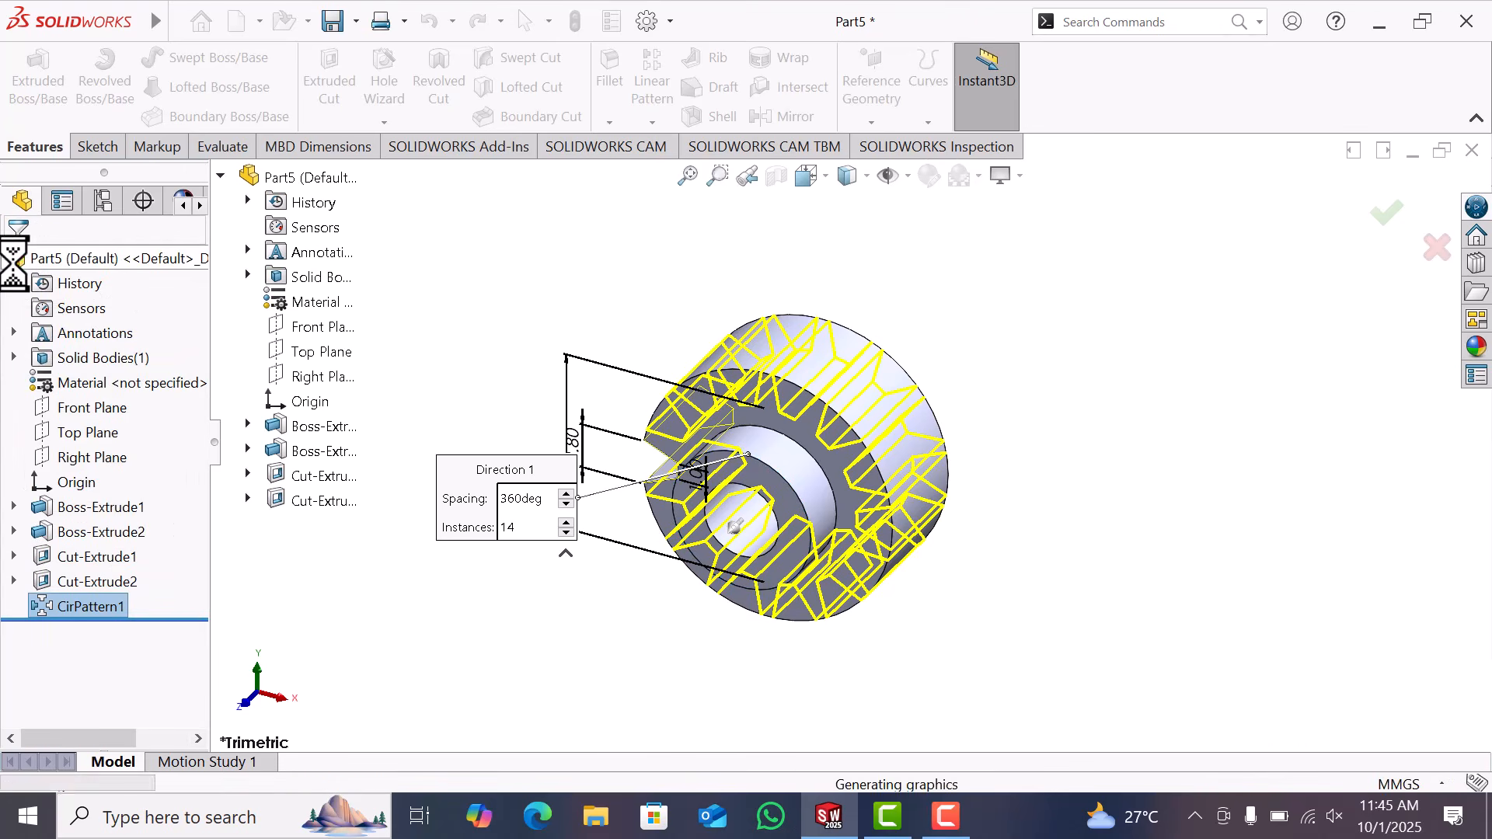
{"action": "left_click", "coordinate": [1038, 391]}
Start a sketch on the gear's toothed back face and draw an origin-centred circle of about 2.79 mm radius around the bore
{"action": "middle_click_drag", "start_coordinate": [1042, 466], "coordinate": [883, 512]}
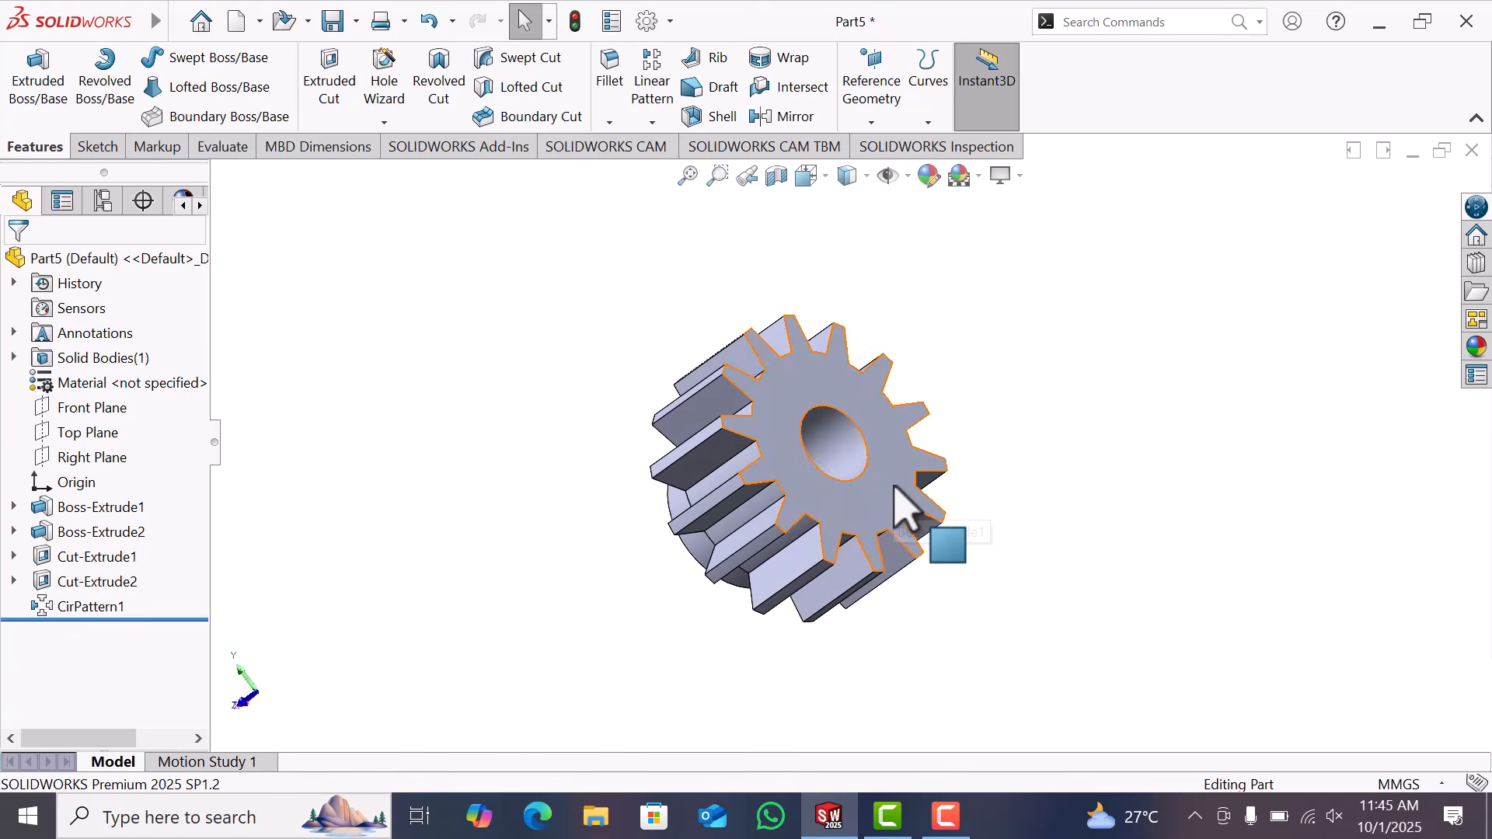
{"action": "left_click", "coordinate": [902, 501]}
{"action": "left_click", "coordinate": [984, 457]}
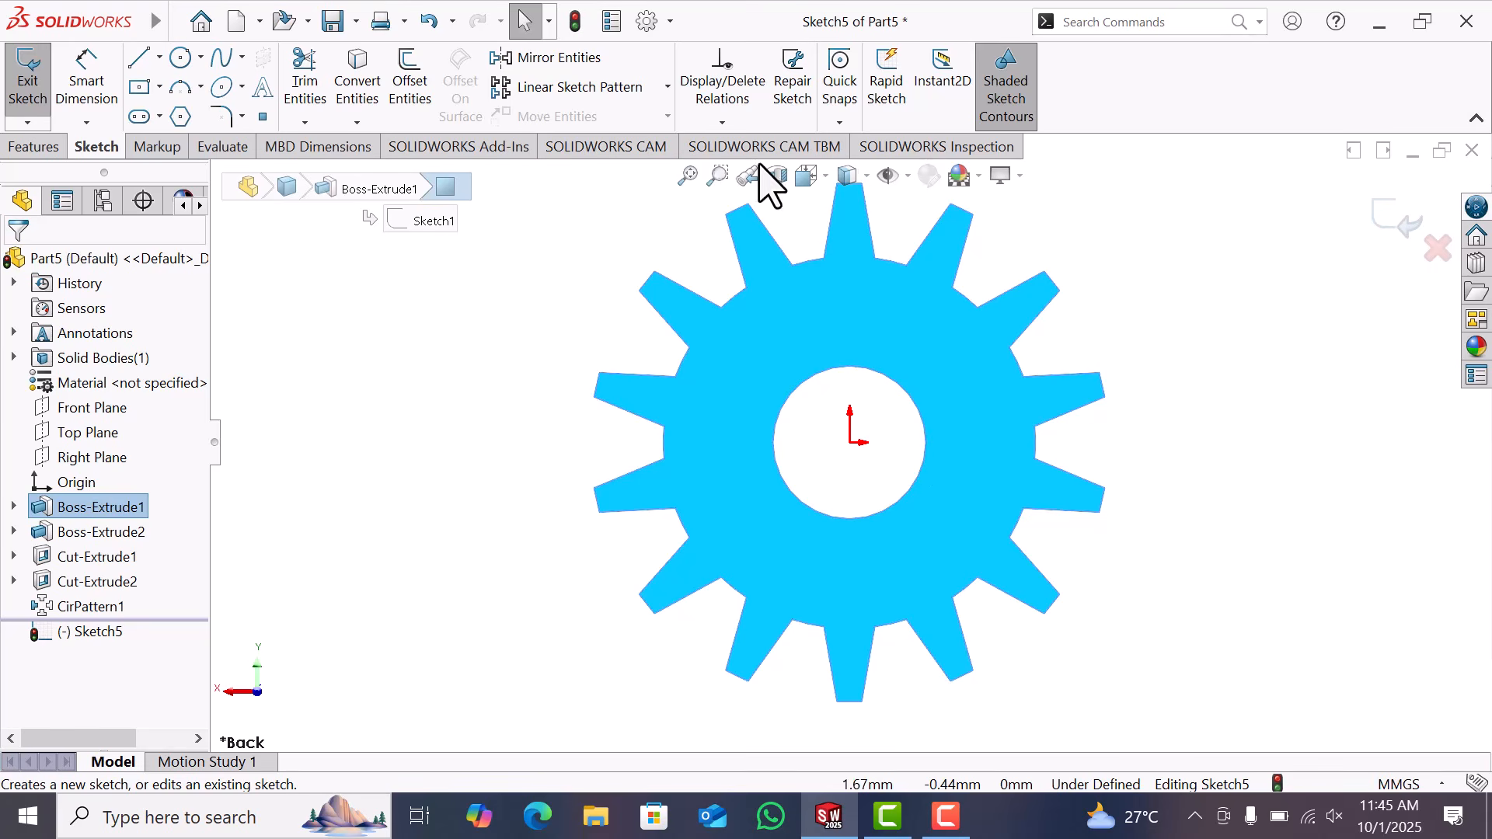
{"action": "right_click_drag", "start_coordinate": [1263, 550], "coordinate": [1336, 573]}
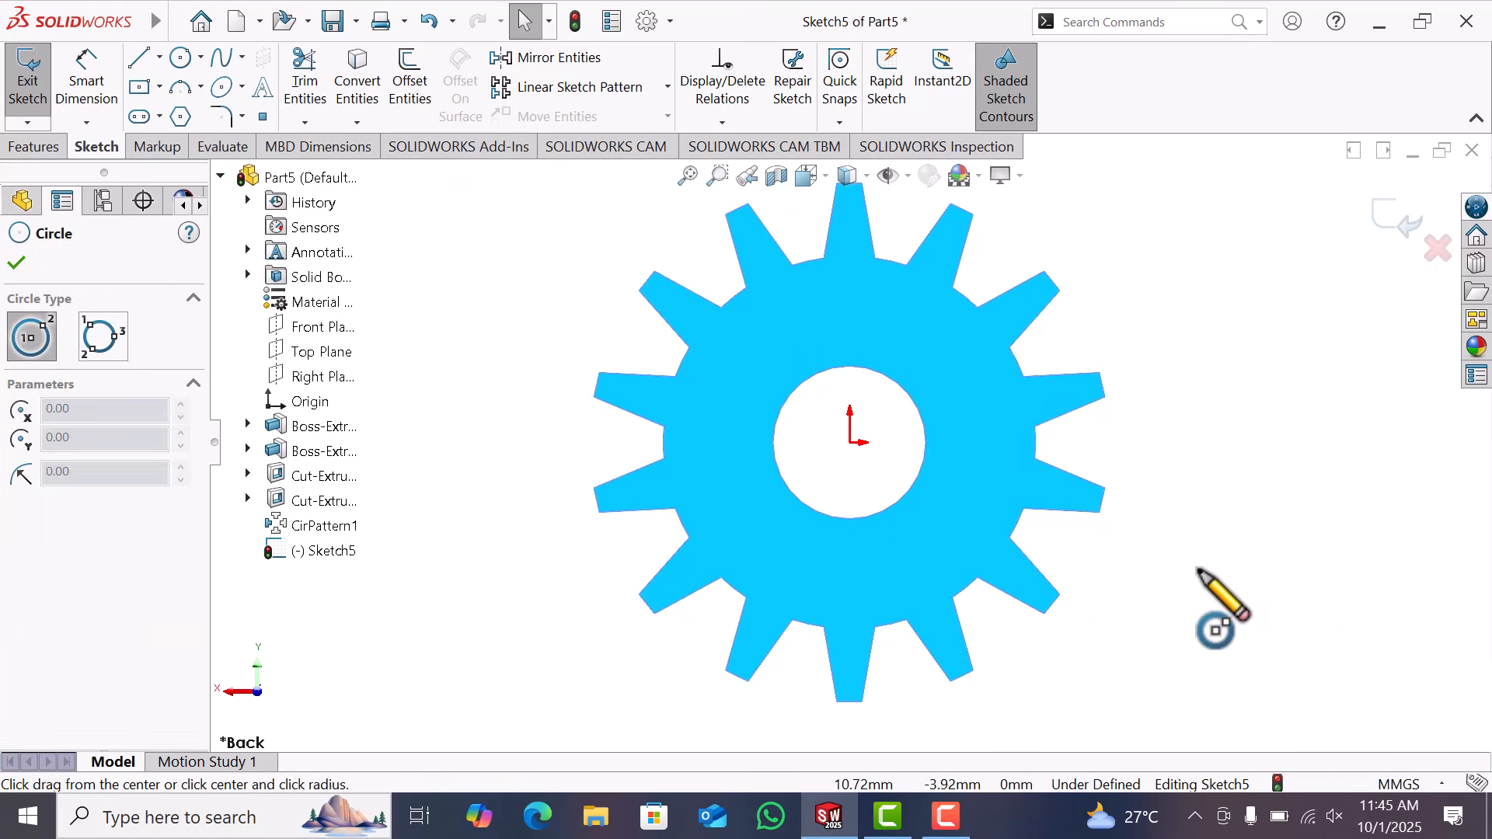
{"action": "left_click", "coordinate": [850, 442]}
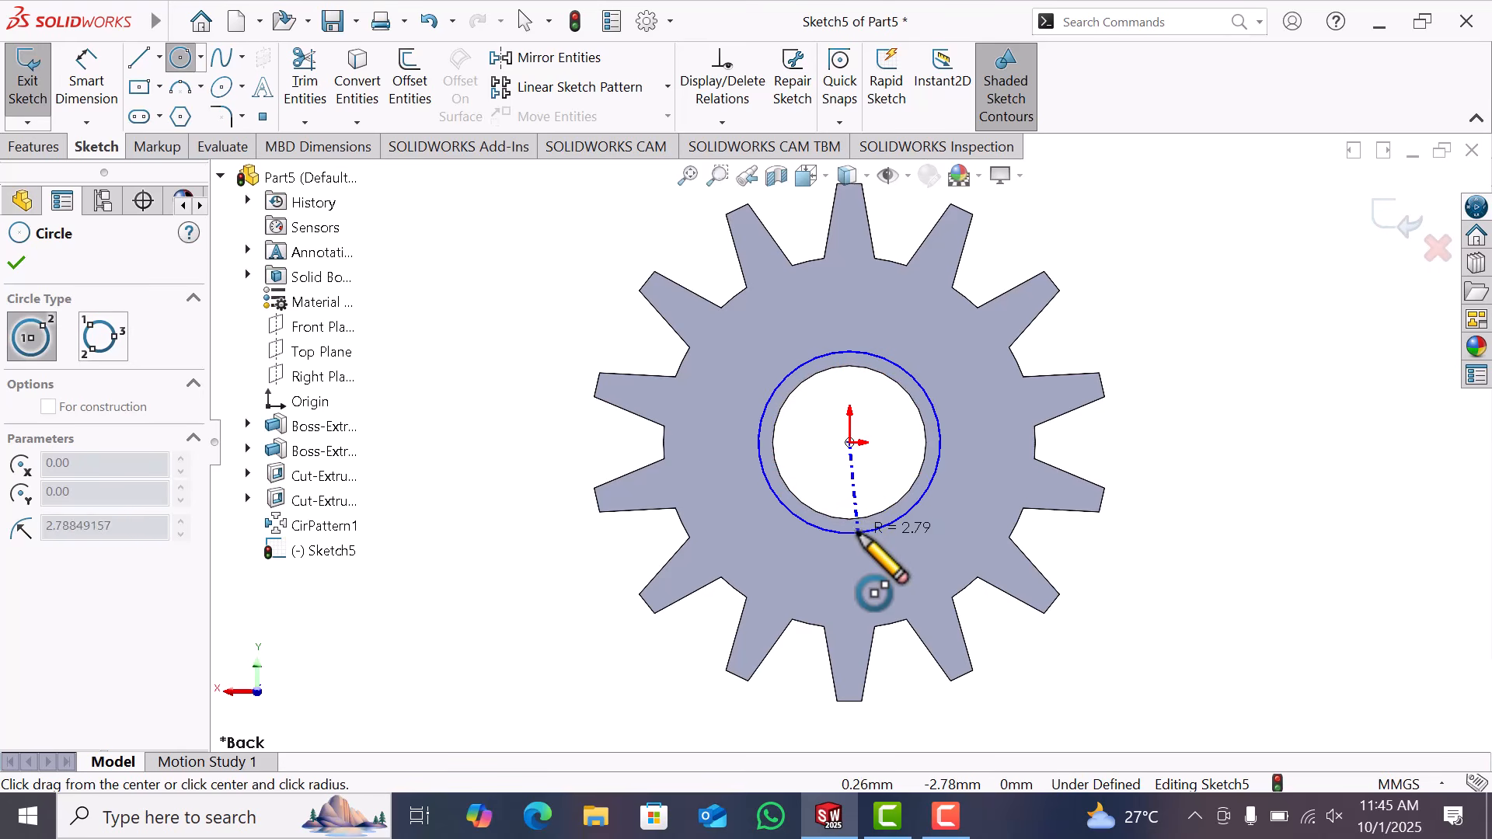
{"action": "left_click", "coordinate": [857, 533]}
{"action": "right_click", "coordinate": [860, 535]}
{"action": "left_click", "coordinate": [936, 553]}
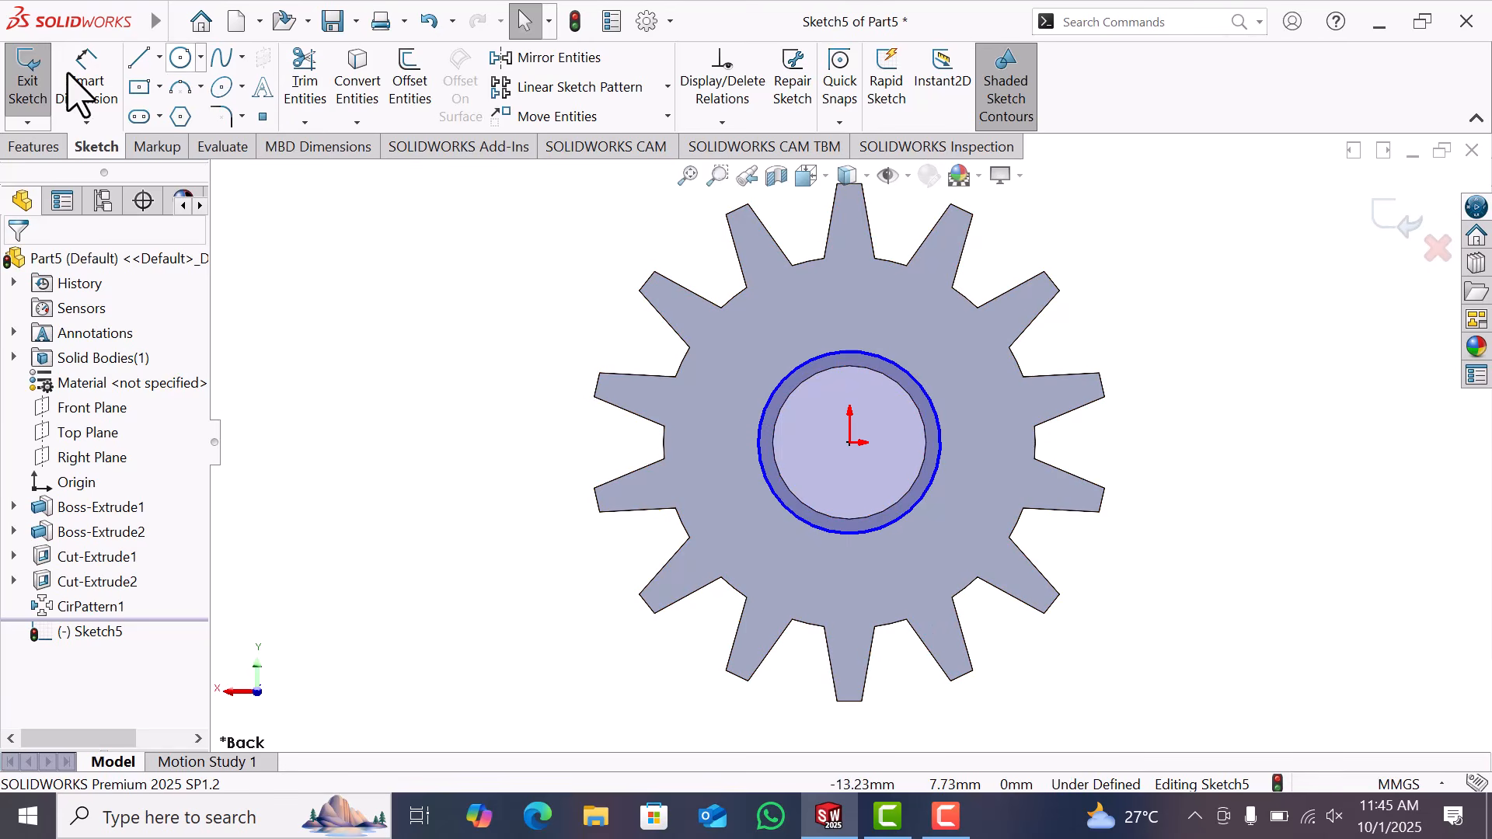
{"action": "left_click", "coordinate": [86, 78]}
{"action": "scroll", "coordinate": [886, 611], "scroll_direction": "down", "scroll_amount": 3}
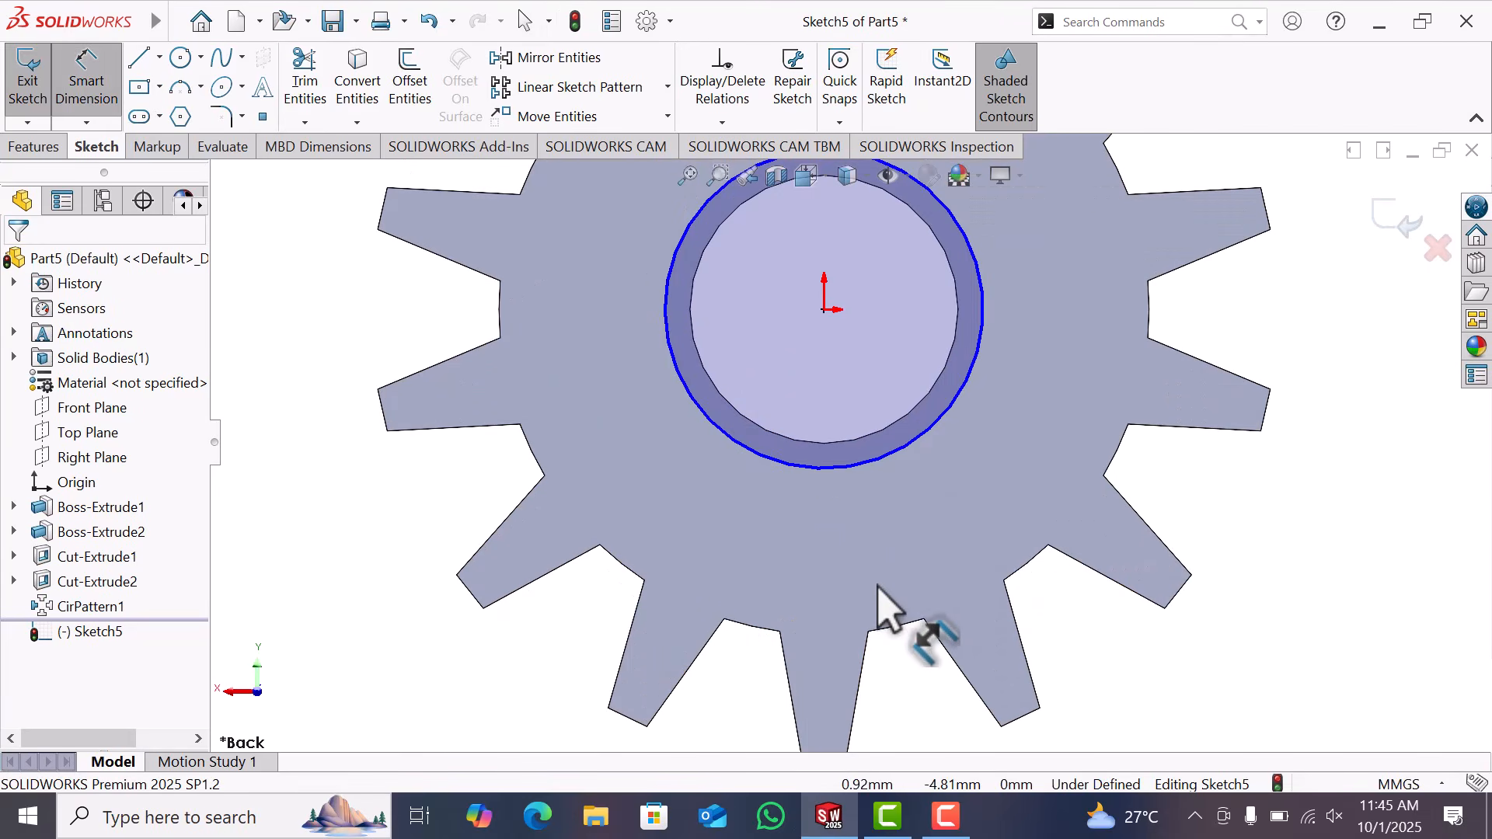
{"action": "left_click", "coordinate": [833, 465]}
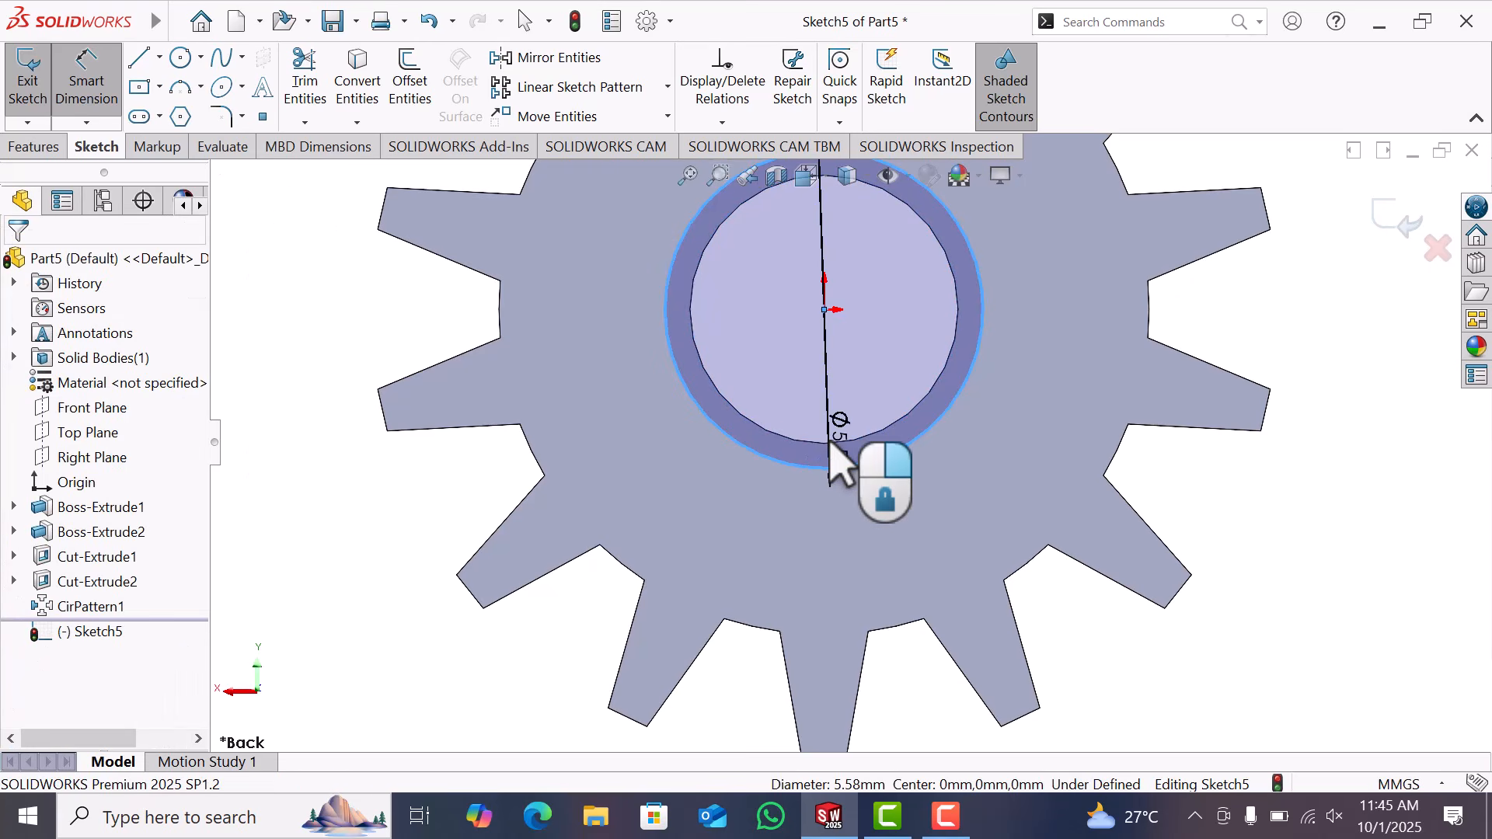
{"action": "left_click", "coordinate": [834, 447]}
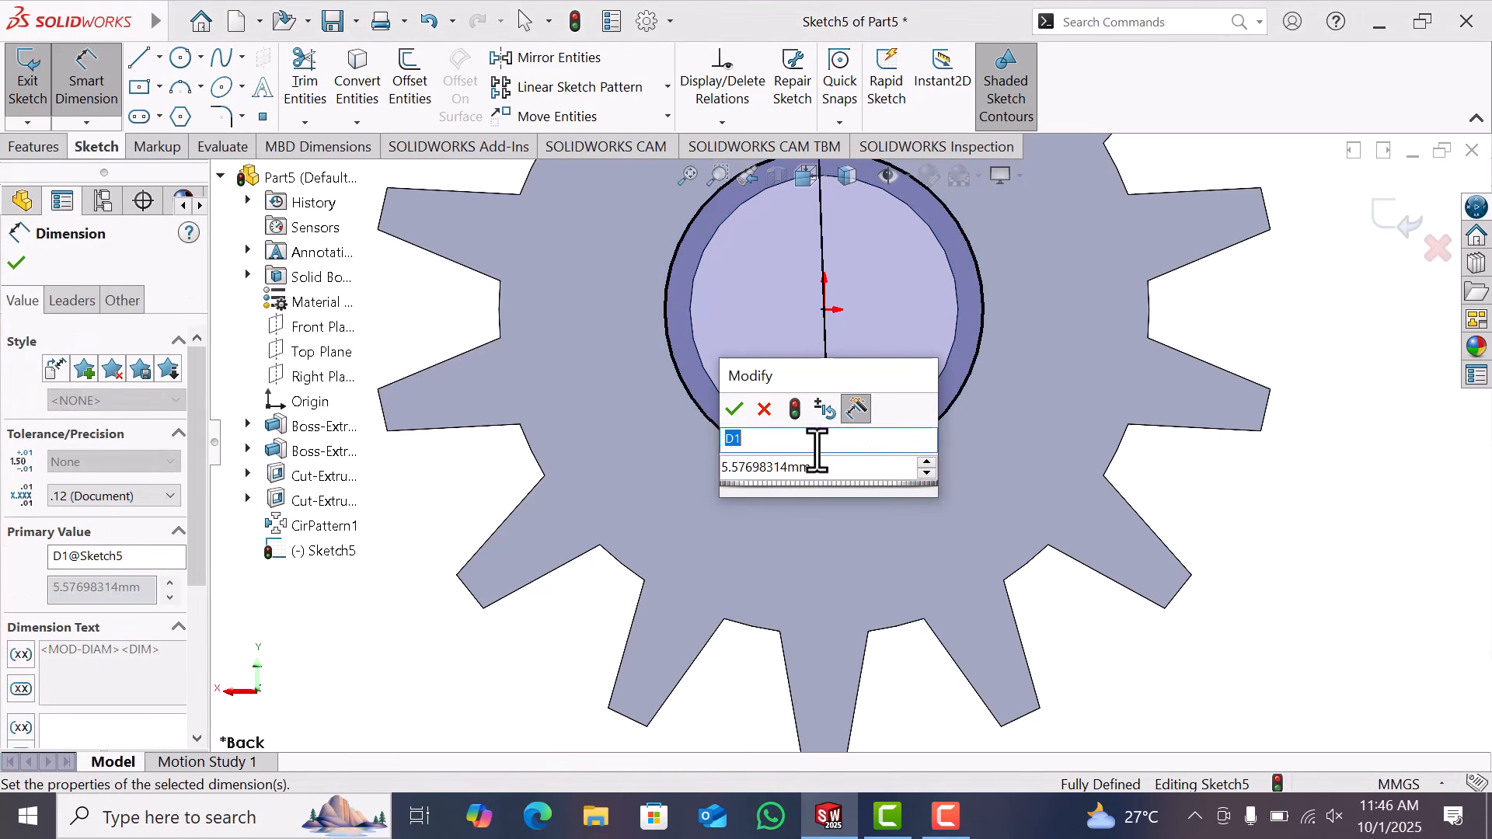
{"action": "key", "text": "Return"}
{"action": "key", "text": "Escape"}
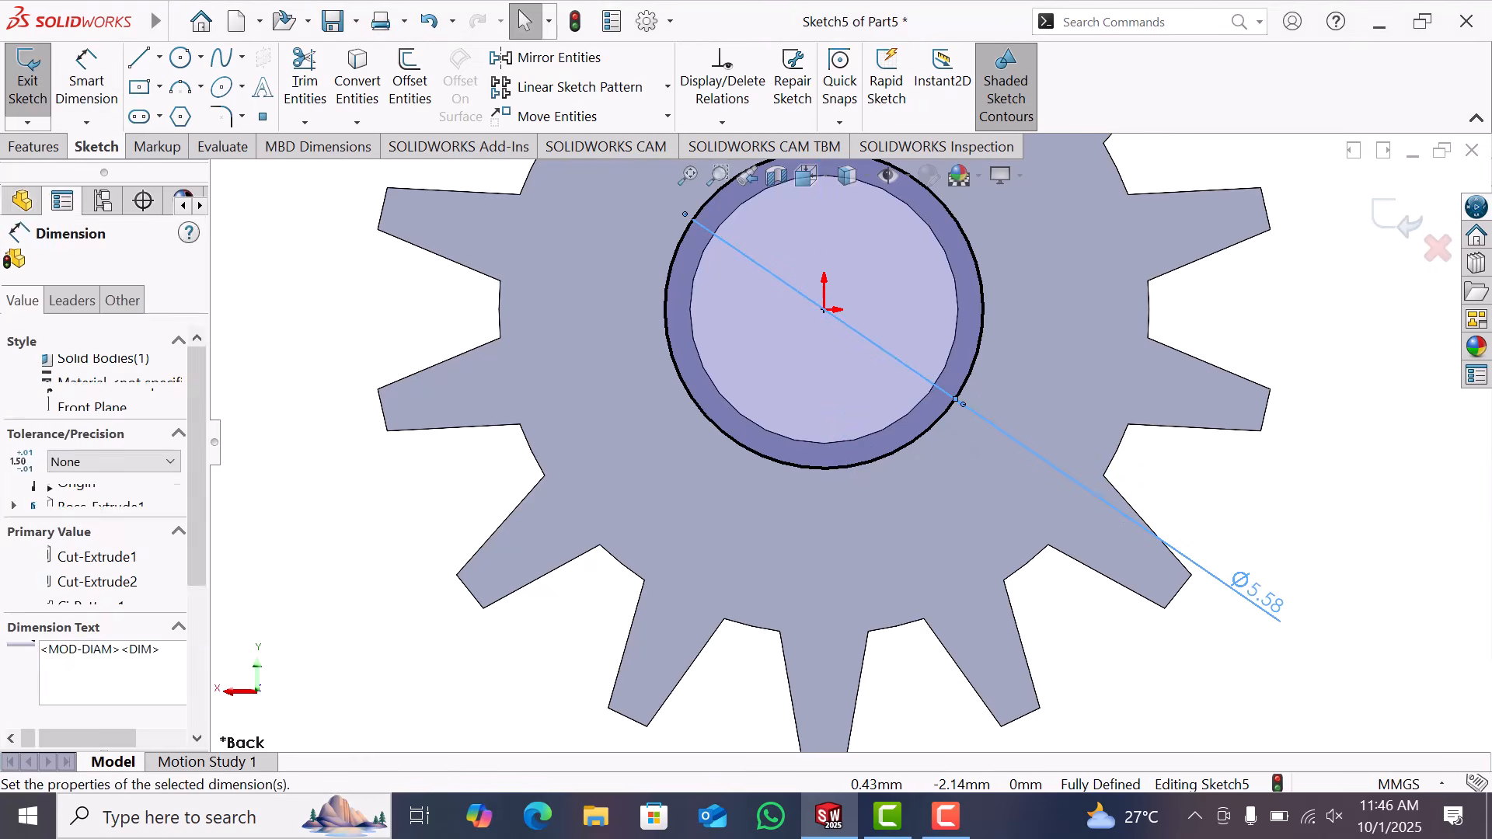
{"action": "key", "text": "Delete"}
Dimension the gap between the bore edge and the sketched circle and set it to 1 mm
{"action": "right_click_drag", "start_coordinate": [1333, 597], "coordinate": [1310, 482]}
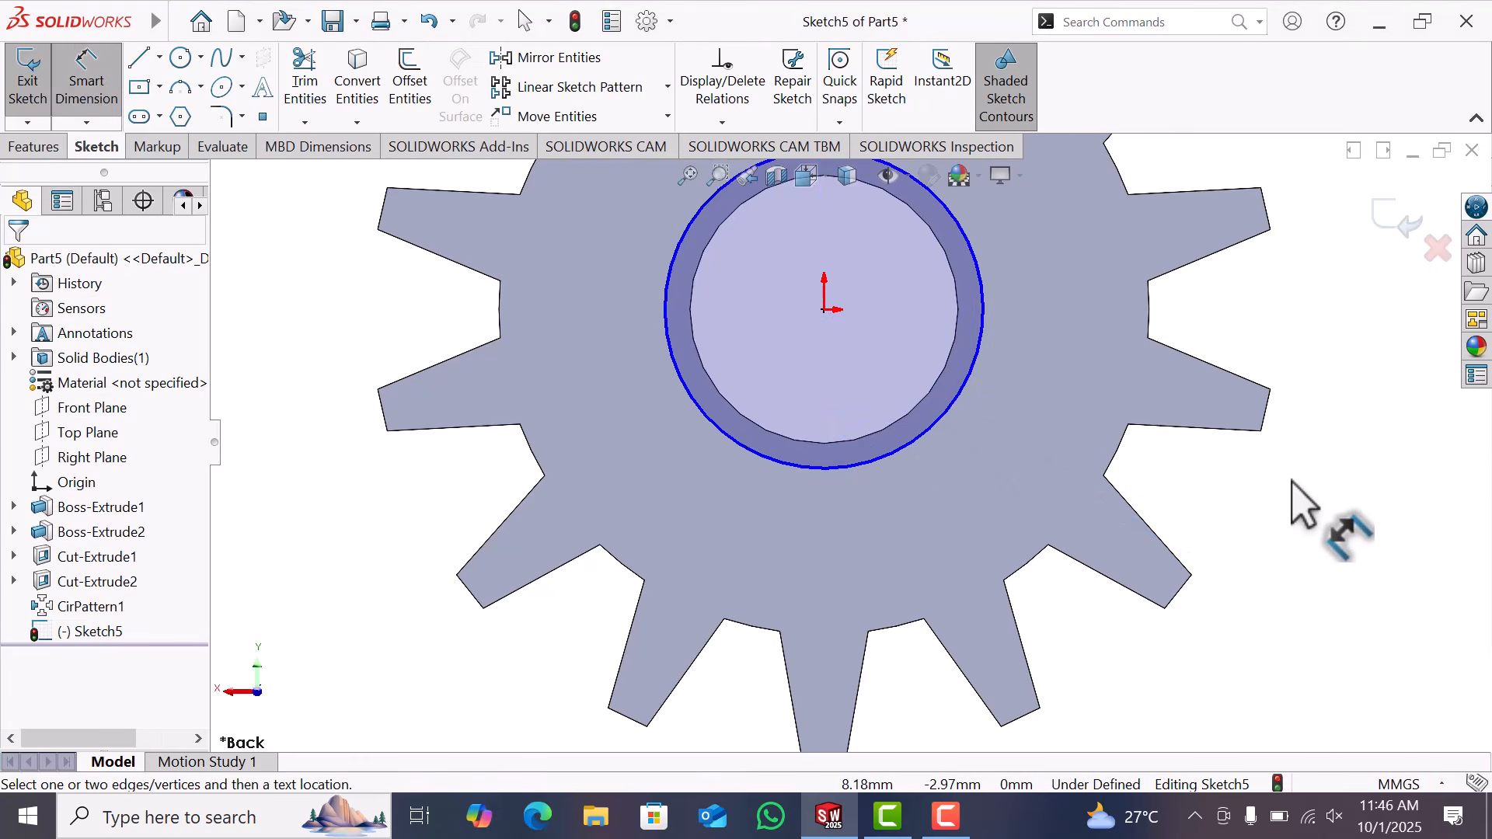
{"action": "left_click", "coordinate": [853, 443]}
{"action": "left_click", "coordinate": [839, 470]}
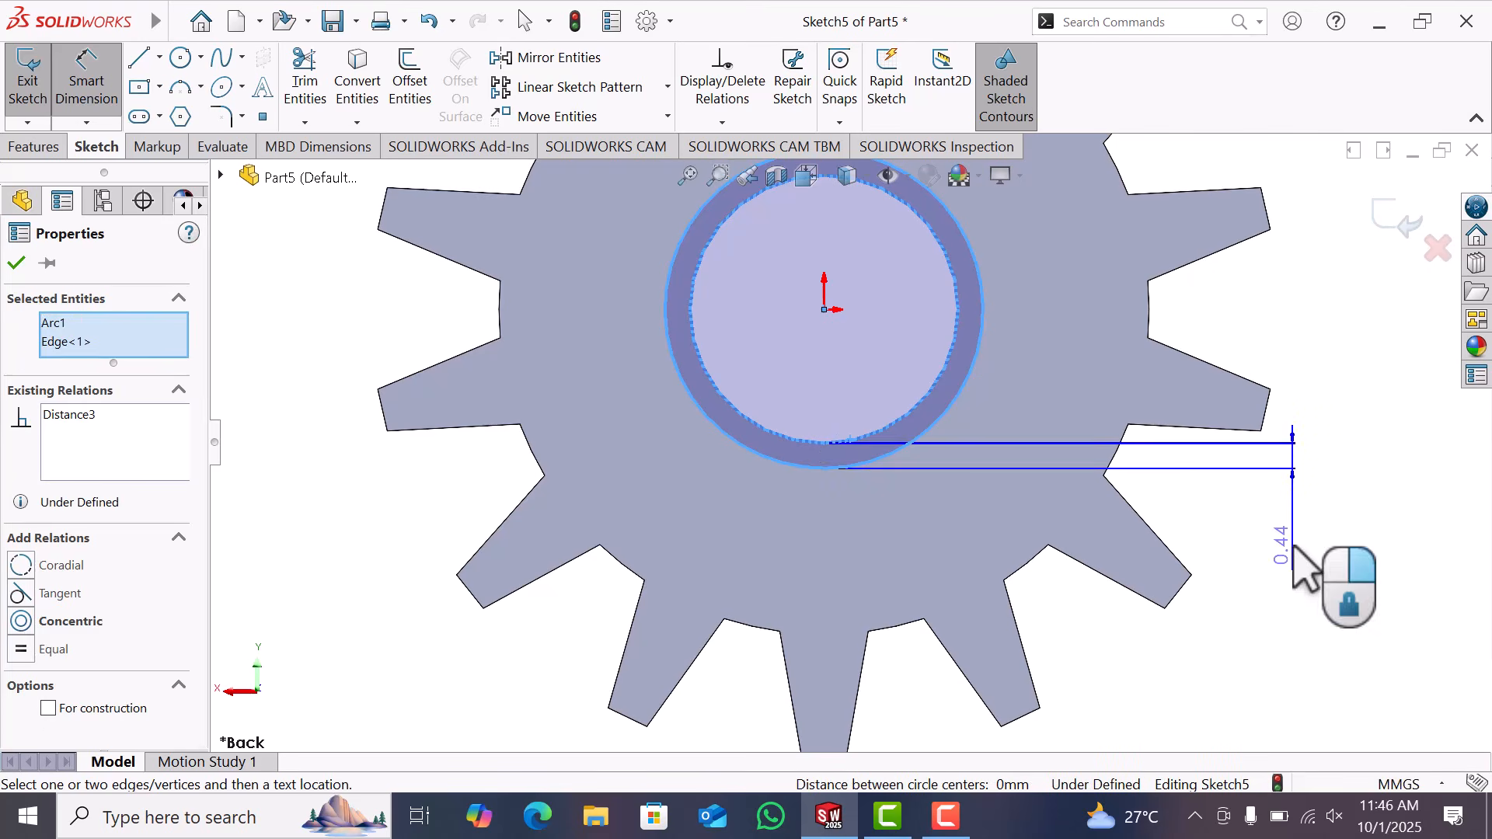
{"action": "left_click", "coordinate": [1293, 545]}
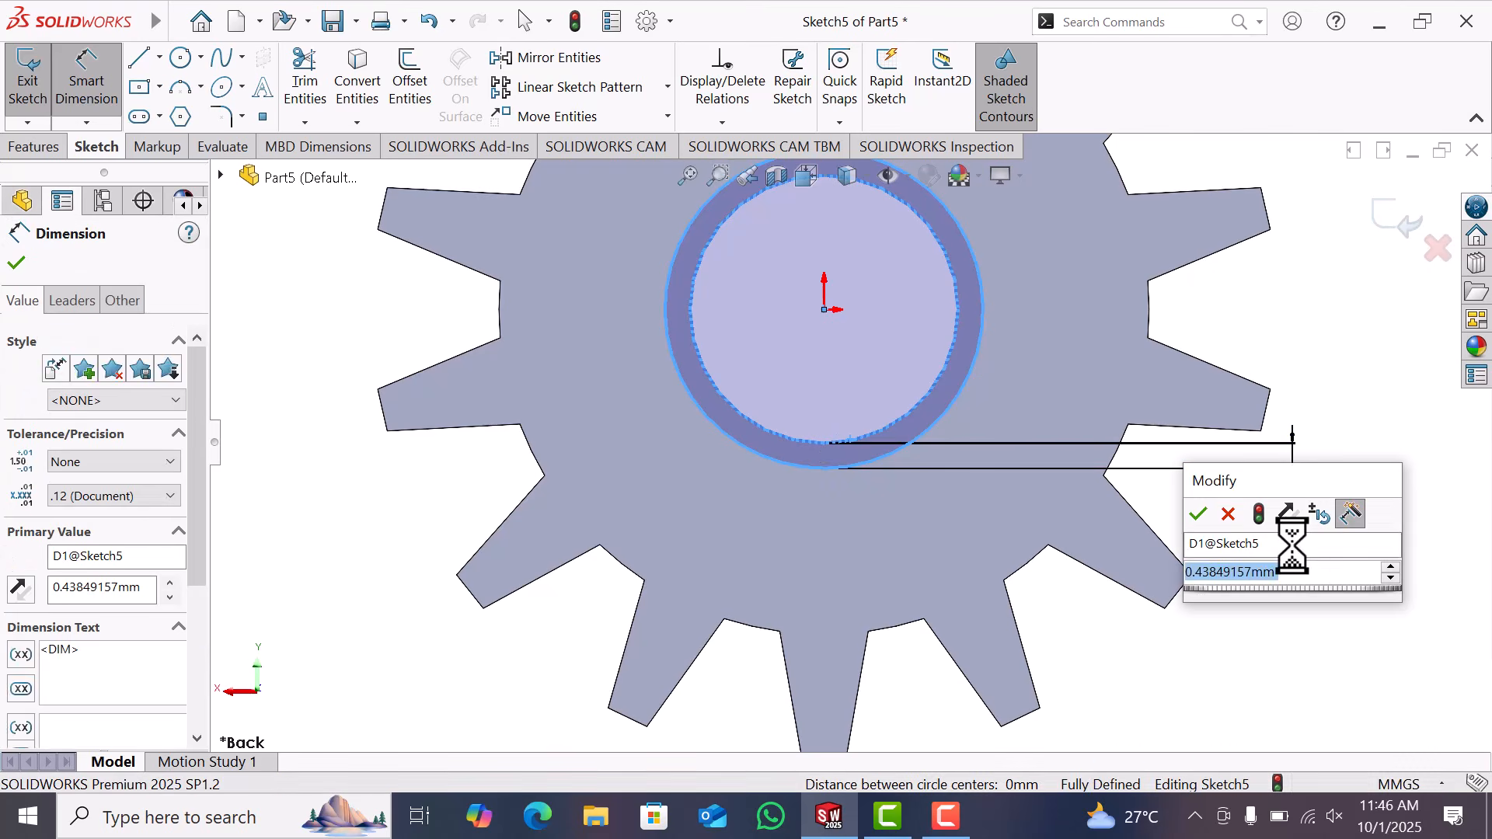
{"action": "key", "text": "Return"}
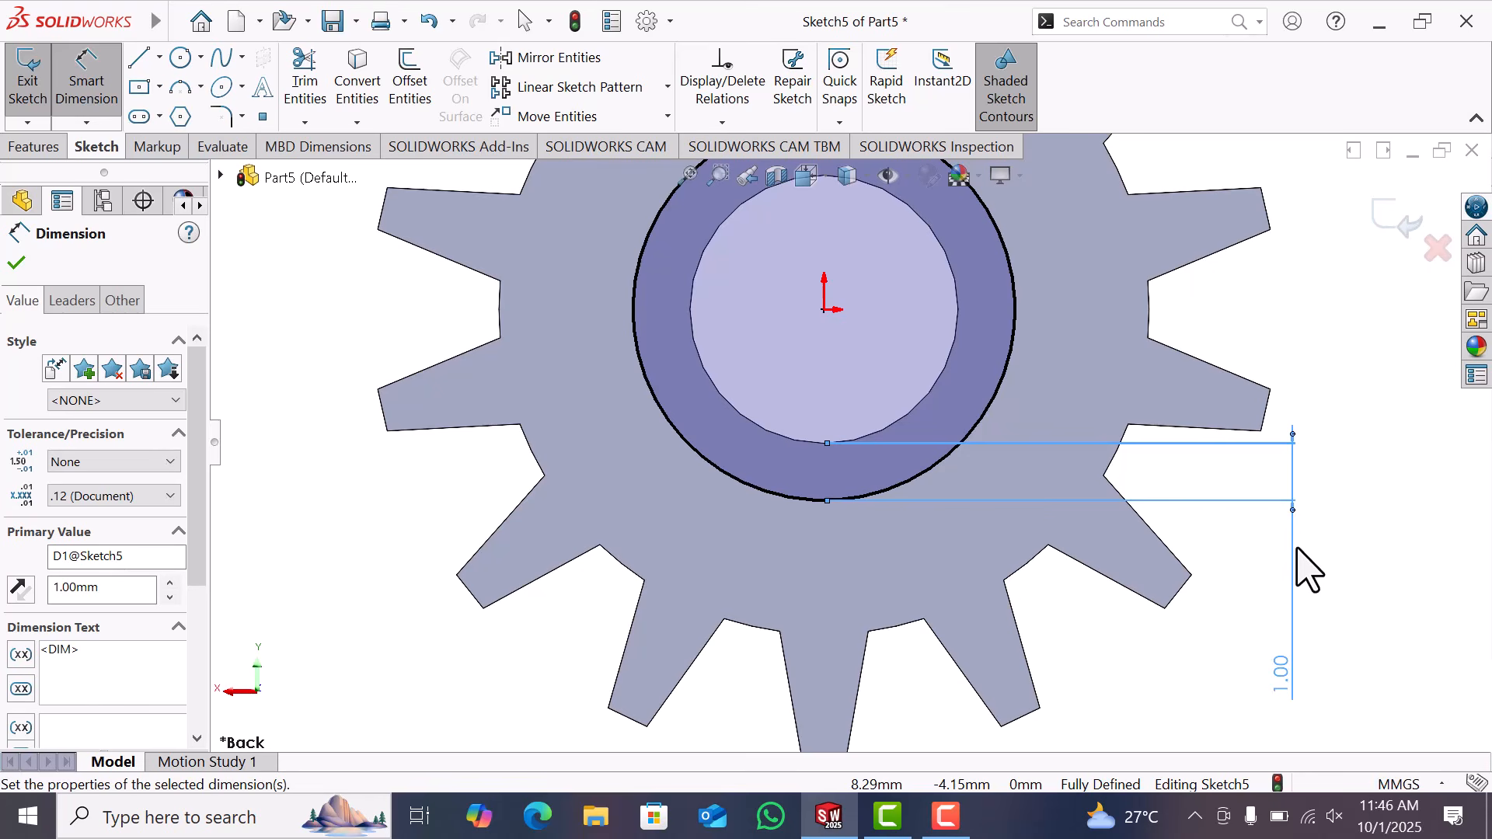
{"action": "scroll", "coordinate": [1384, 447], "scroll_direction": "up", "scroll_amount": 2}
{"action": "key", "text": "Escape"}
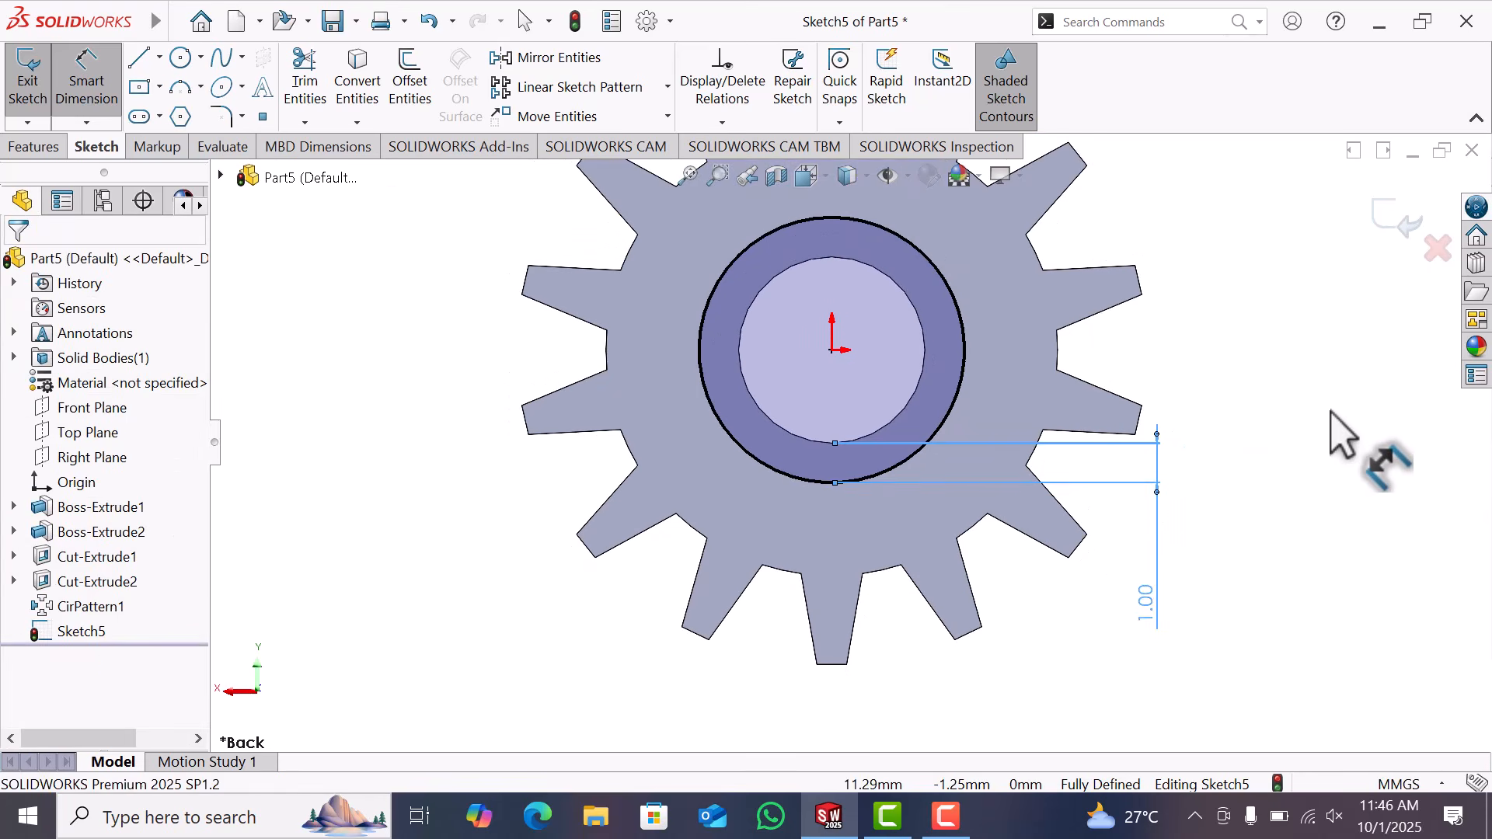
Sketch a horizontal line across the circle just below the origin and attach both its endpoints to the circle
{"action": "key", "text": "l"}
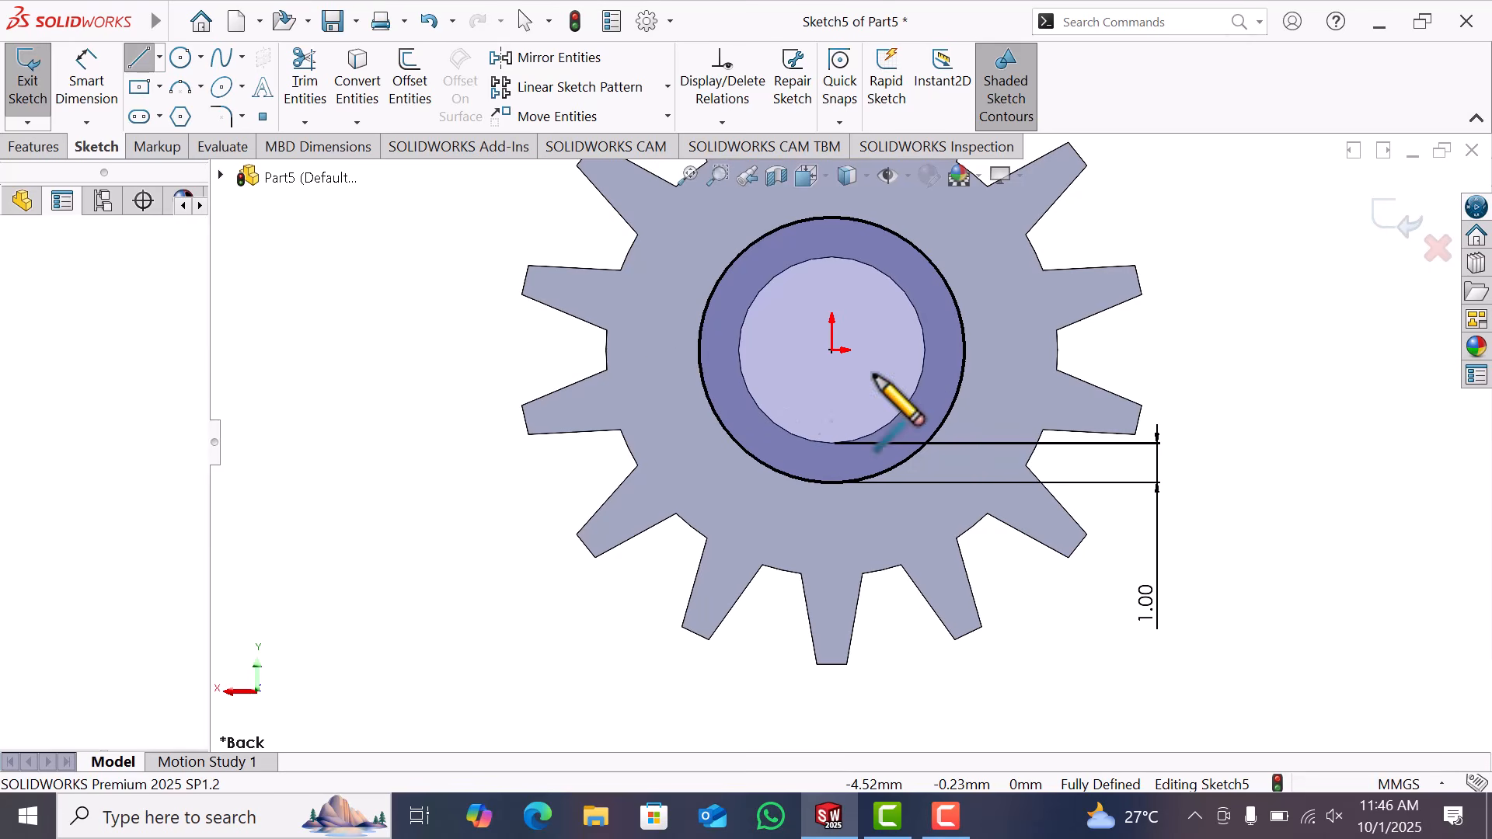
{"action": "left_click_drag", "start_coordinate": [992, 382], "coordinate": [1007, 359]}
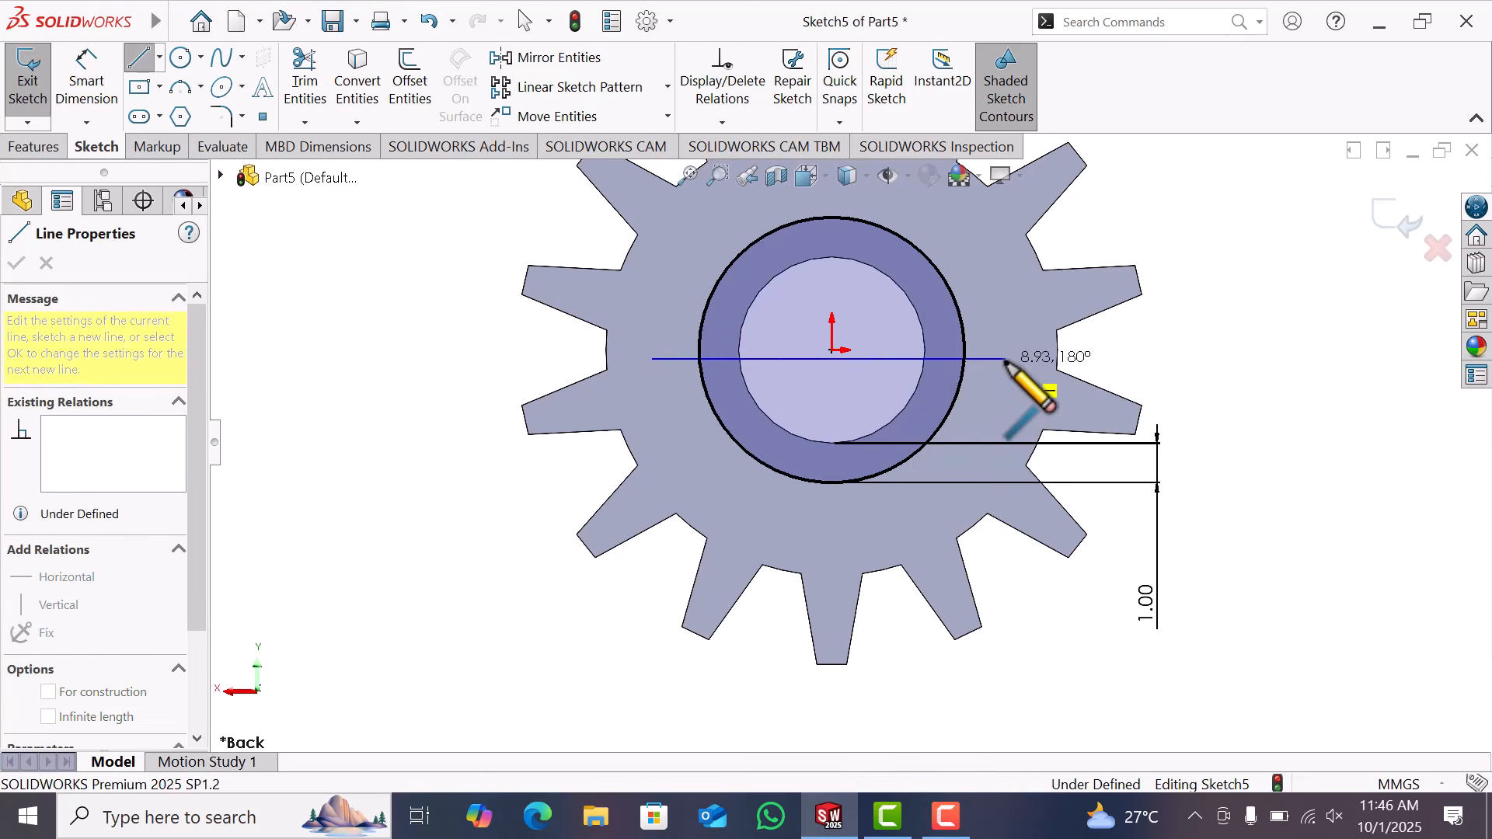
{"action": "right_click", "coordinate": [1021, 370]}
{"action": "left_click", "coordinate": [1054, 376]}
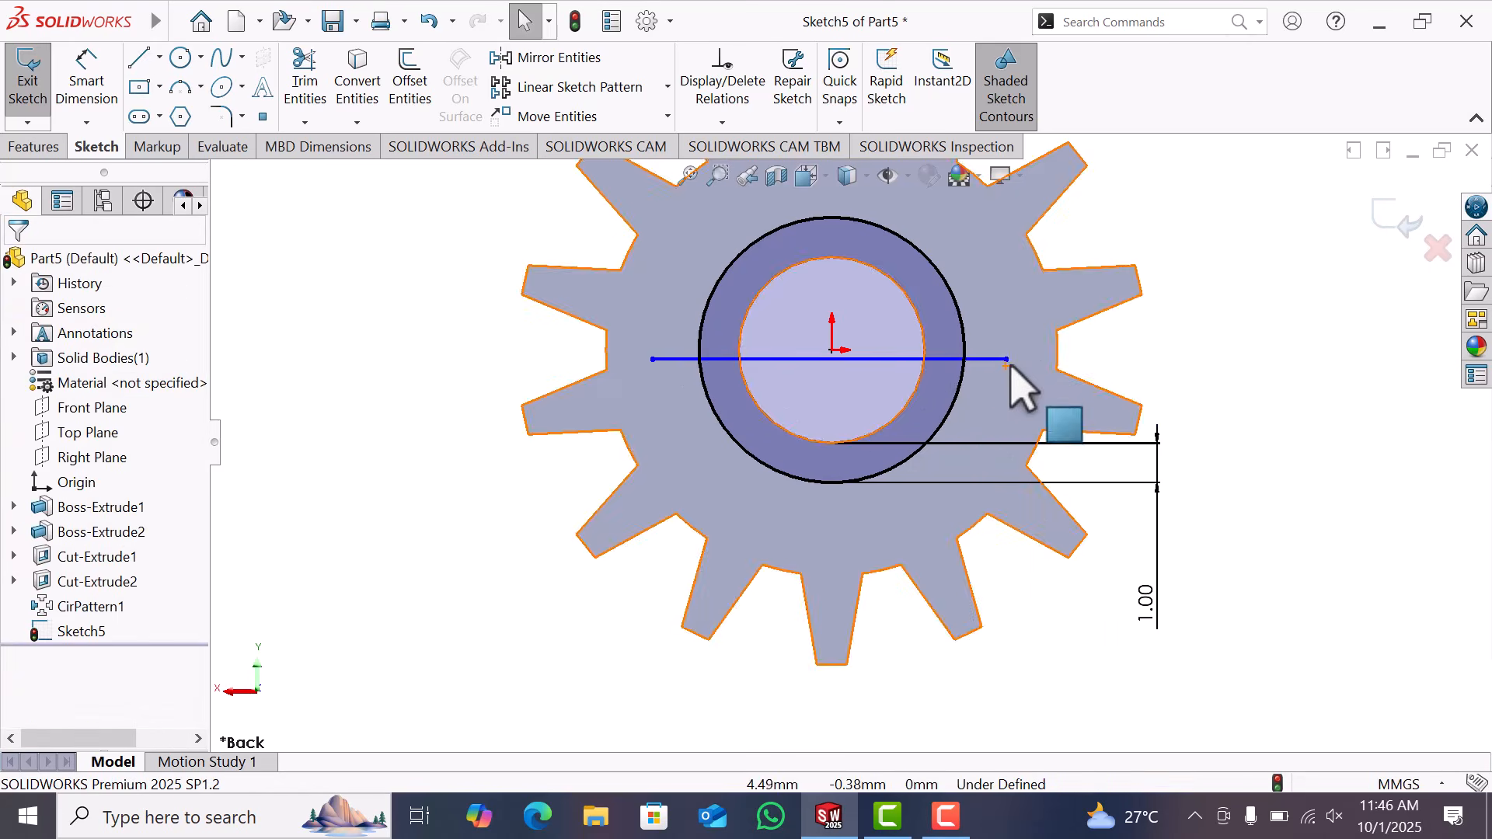
{"action": "left_click_drag", "start_coordinate": [1008, 361], "coordinate": [964, 371]}
{"action": "left_click_drag", "start_coordinate": [652, 370], "coordinate": [702, 373]}
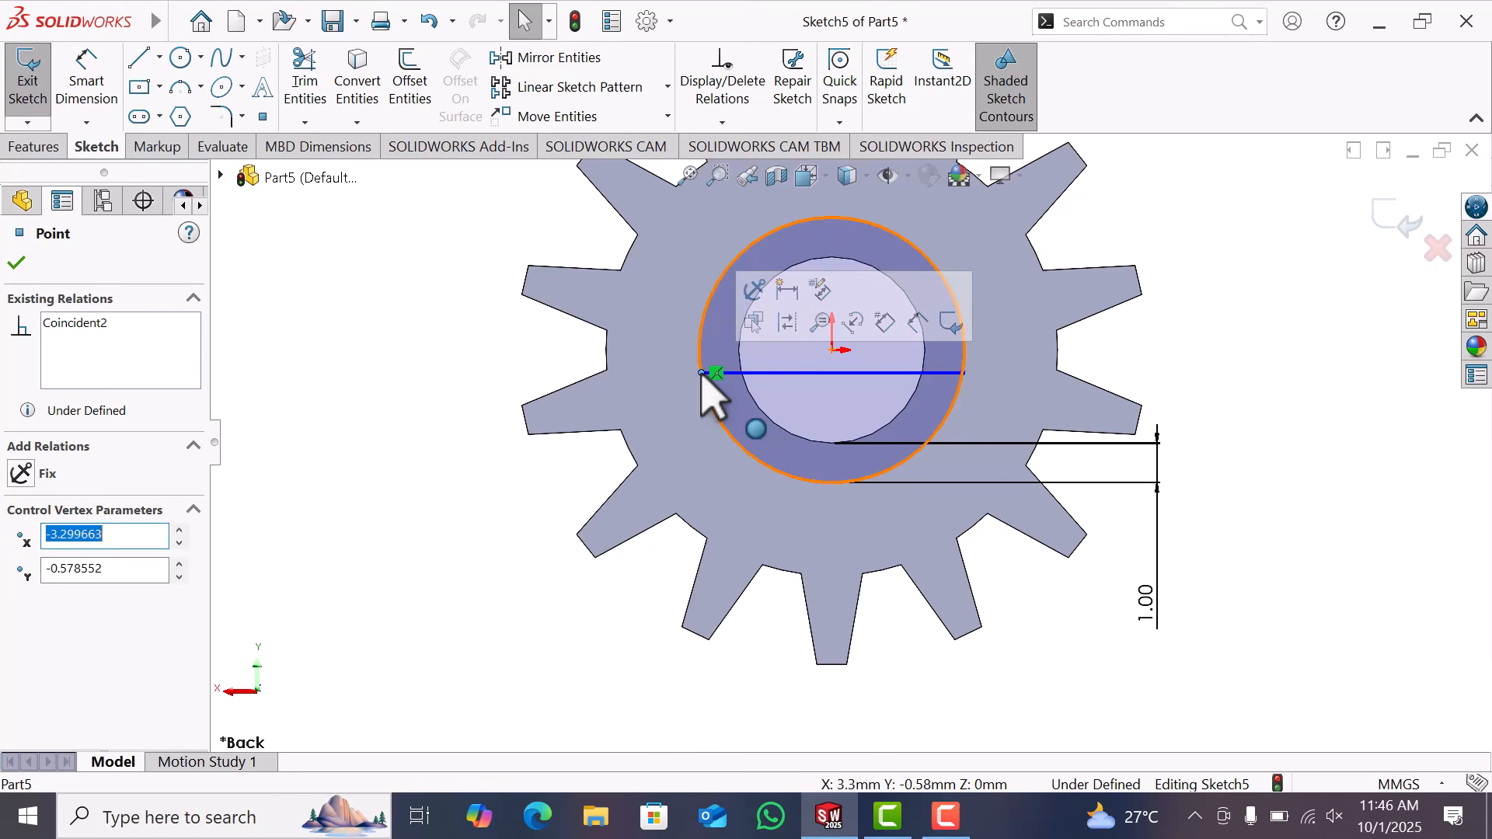
{"action": "left_click", "coordinate": [1301, 326]}
Dimension the distance from the horizontal line to the circle's uppermost point and set it to 3.6 mm
{"action": "right_click_drag", "start_coordinate": [1300, 326], "coordinate": [1280, 209]}
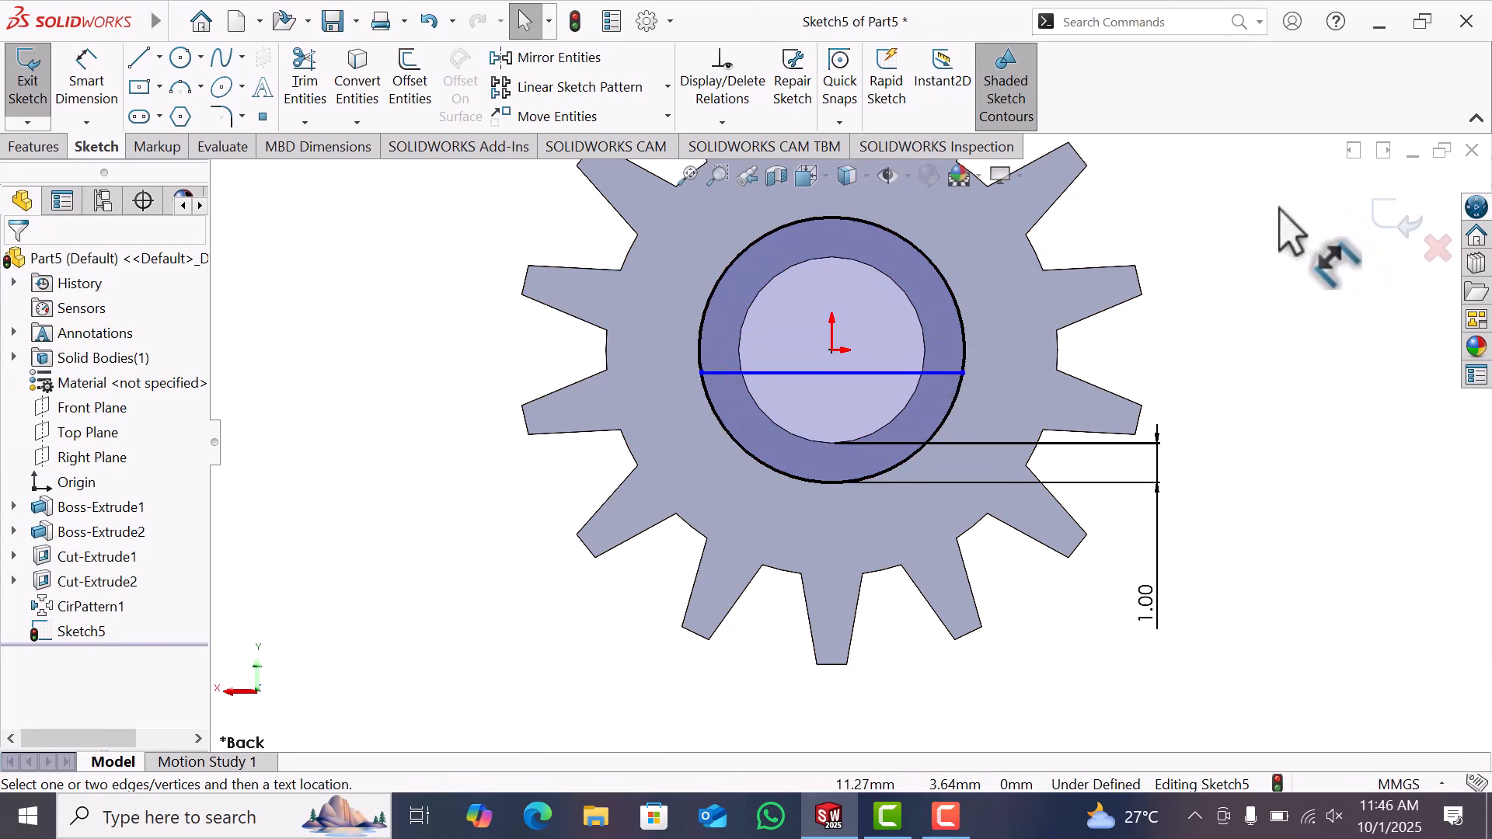
{"action": "left_click", "coordinate": [866, 372]}
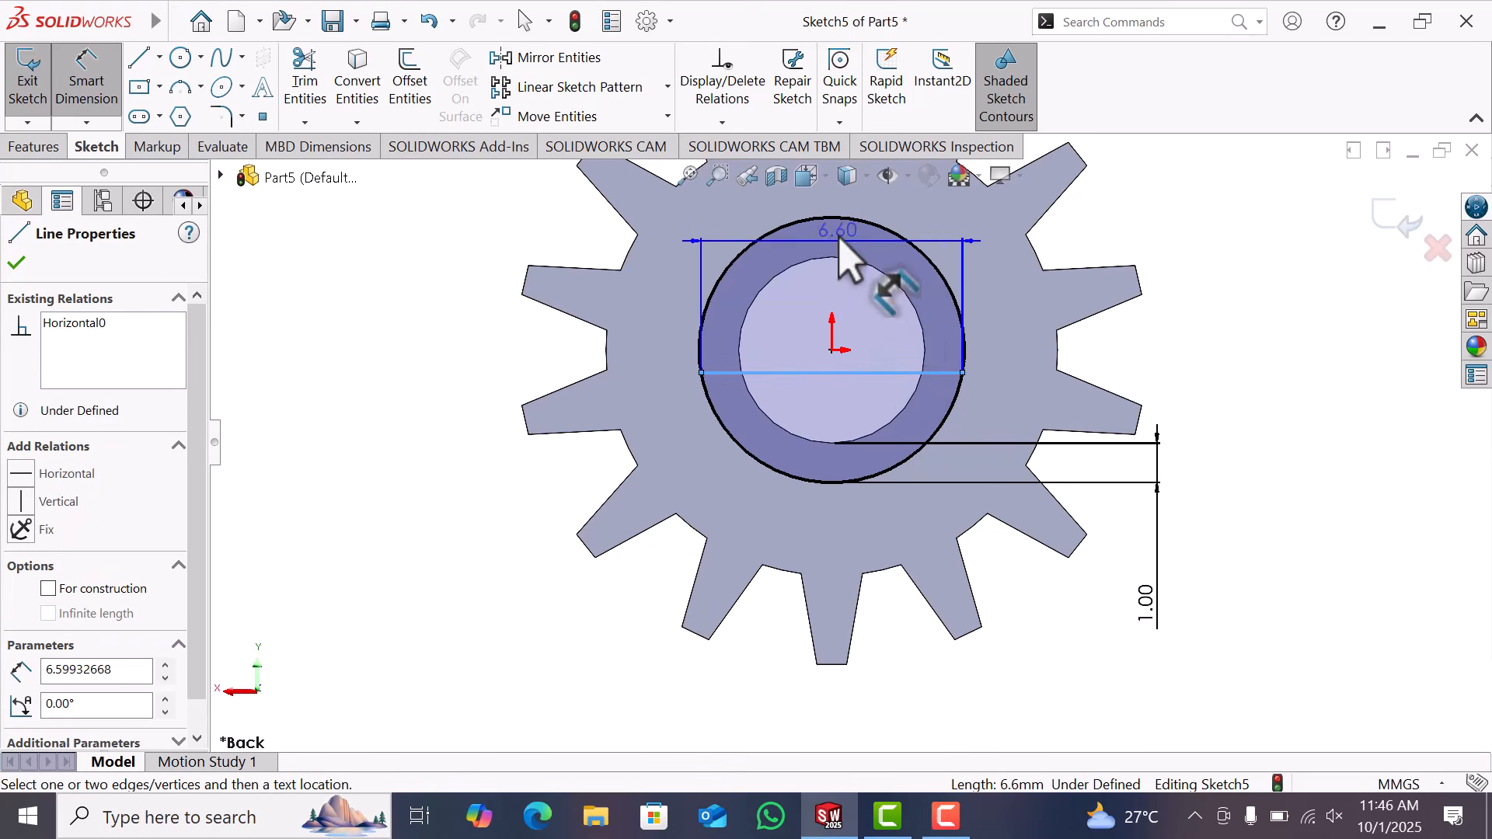
{"action": "left_click", "coordinate": [845, 220]}
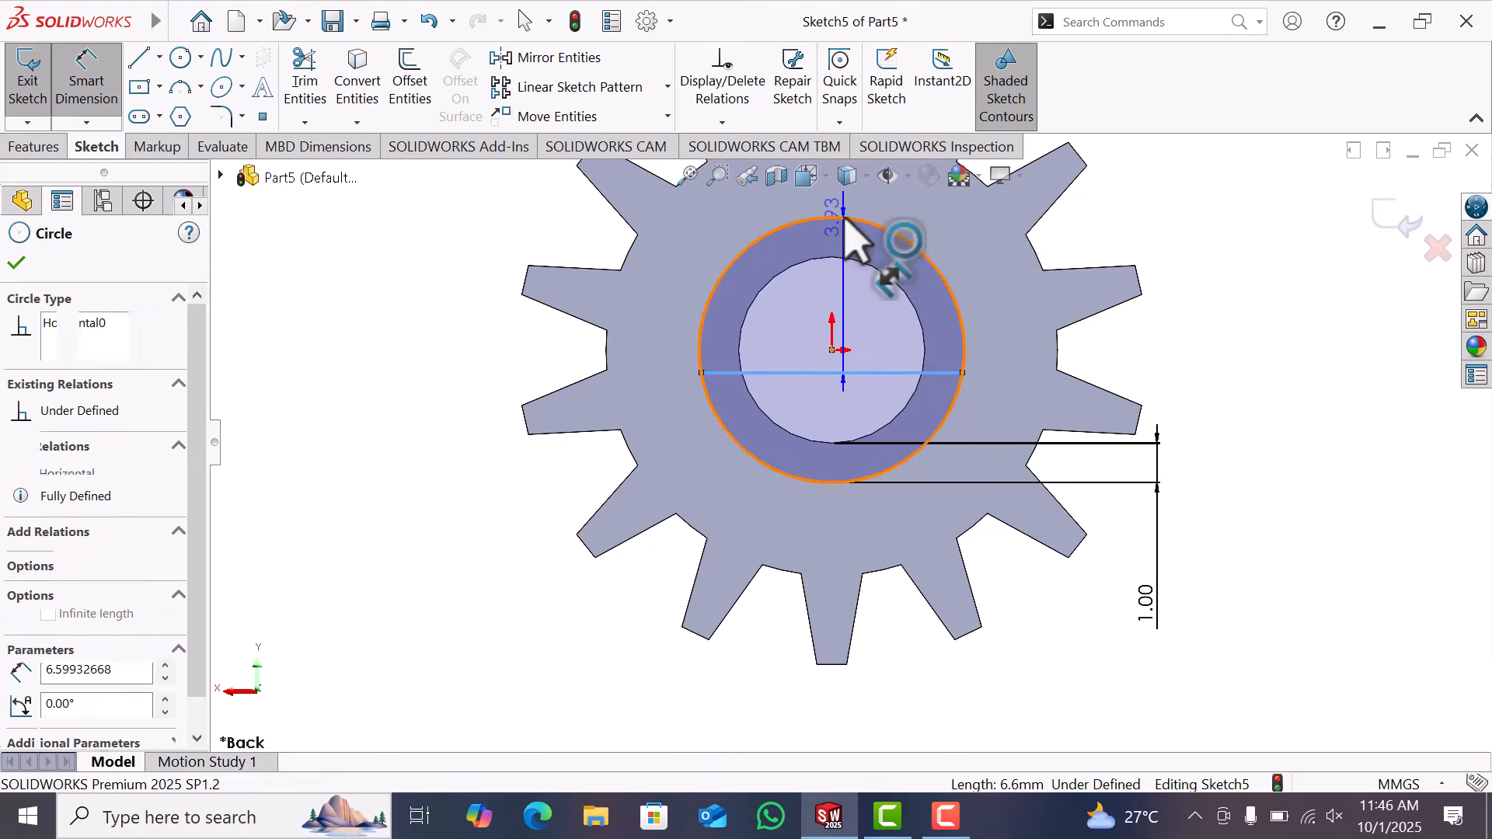
{"action": "left_click", "coordinate": [1219, 283]}
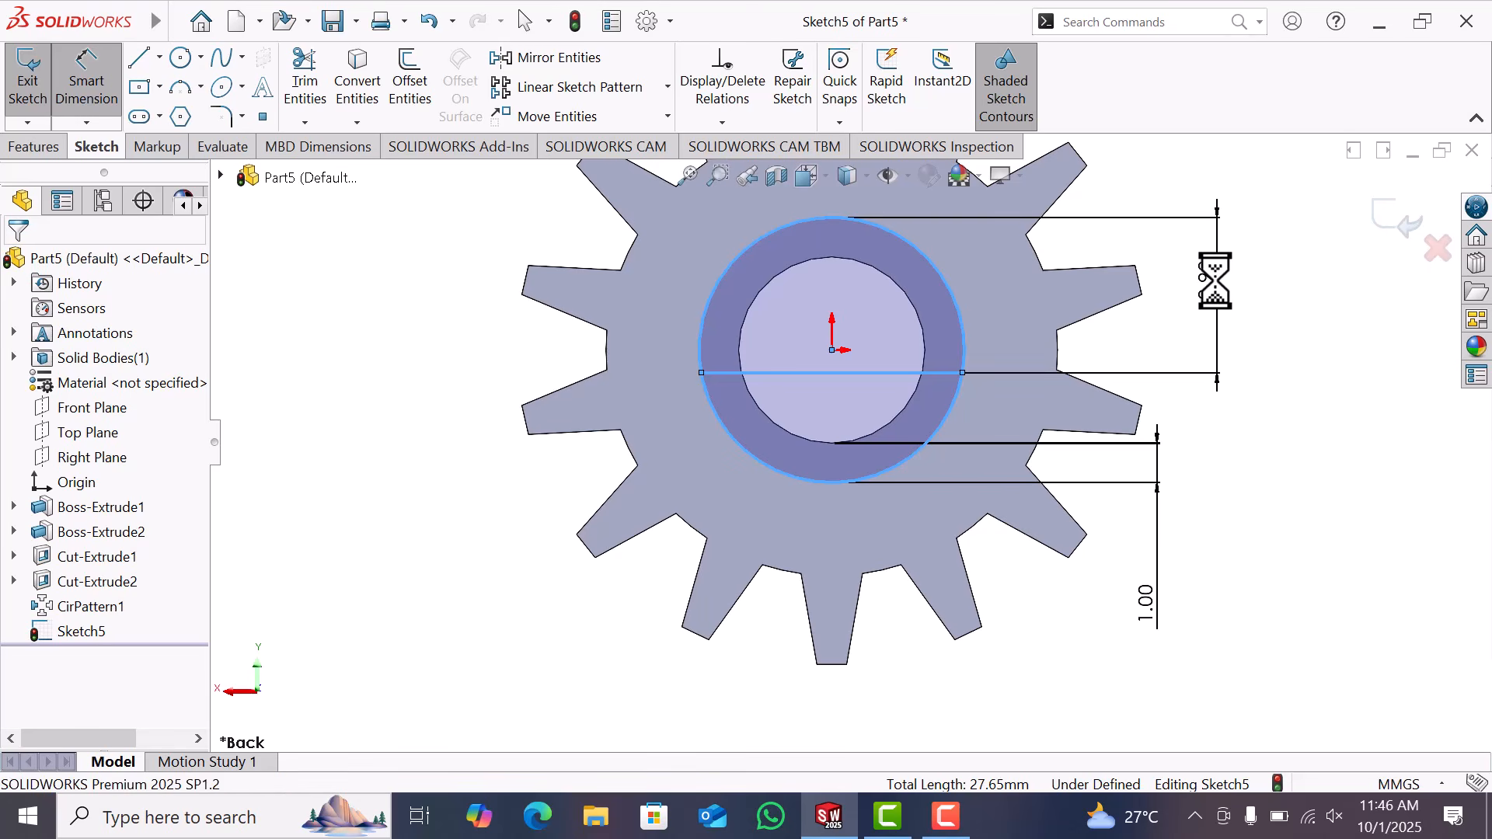
{"action": "type", "text": "3.6"}
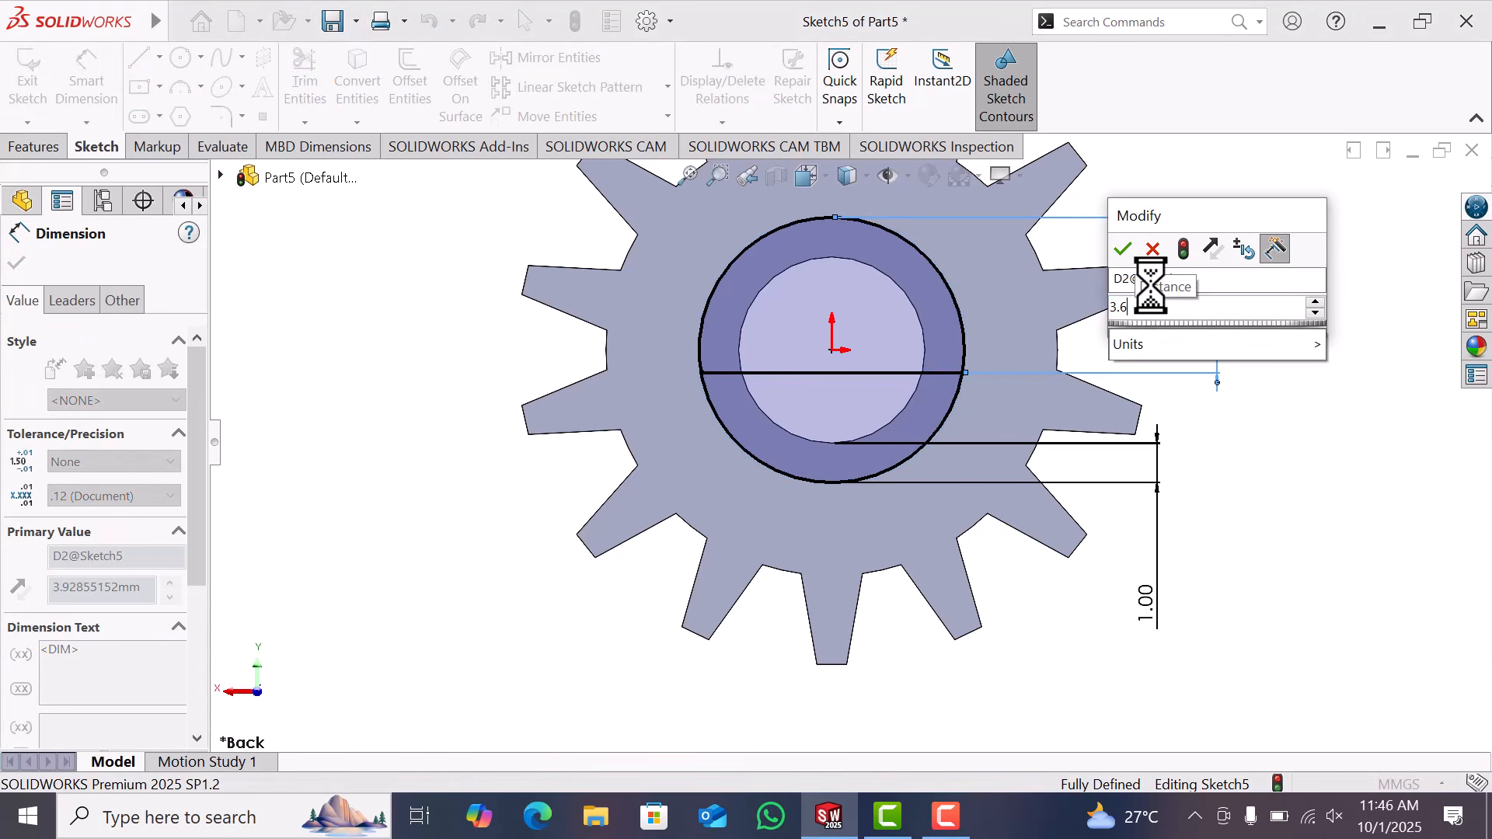
{"action": "key", "text": "Return"}
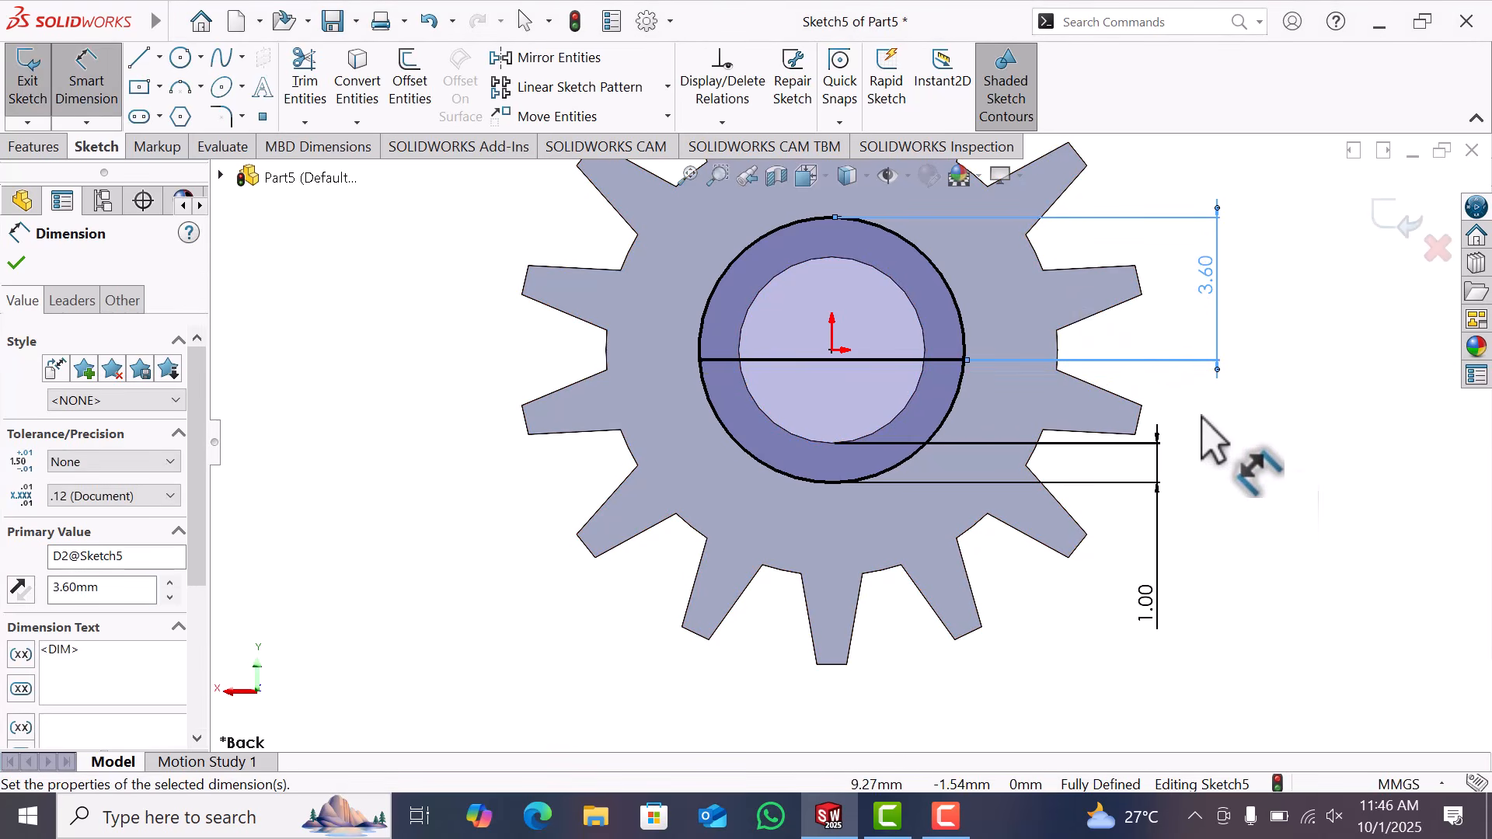
{"action": "left_click", "coordinate": [1329, 493]}
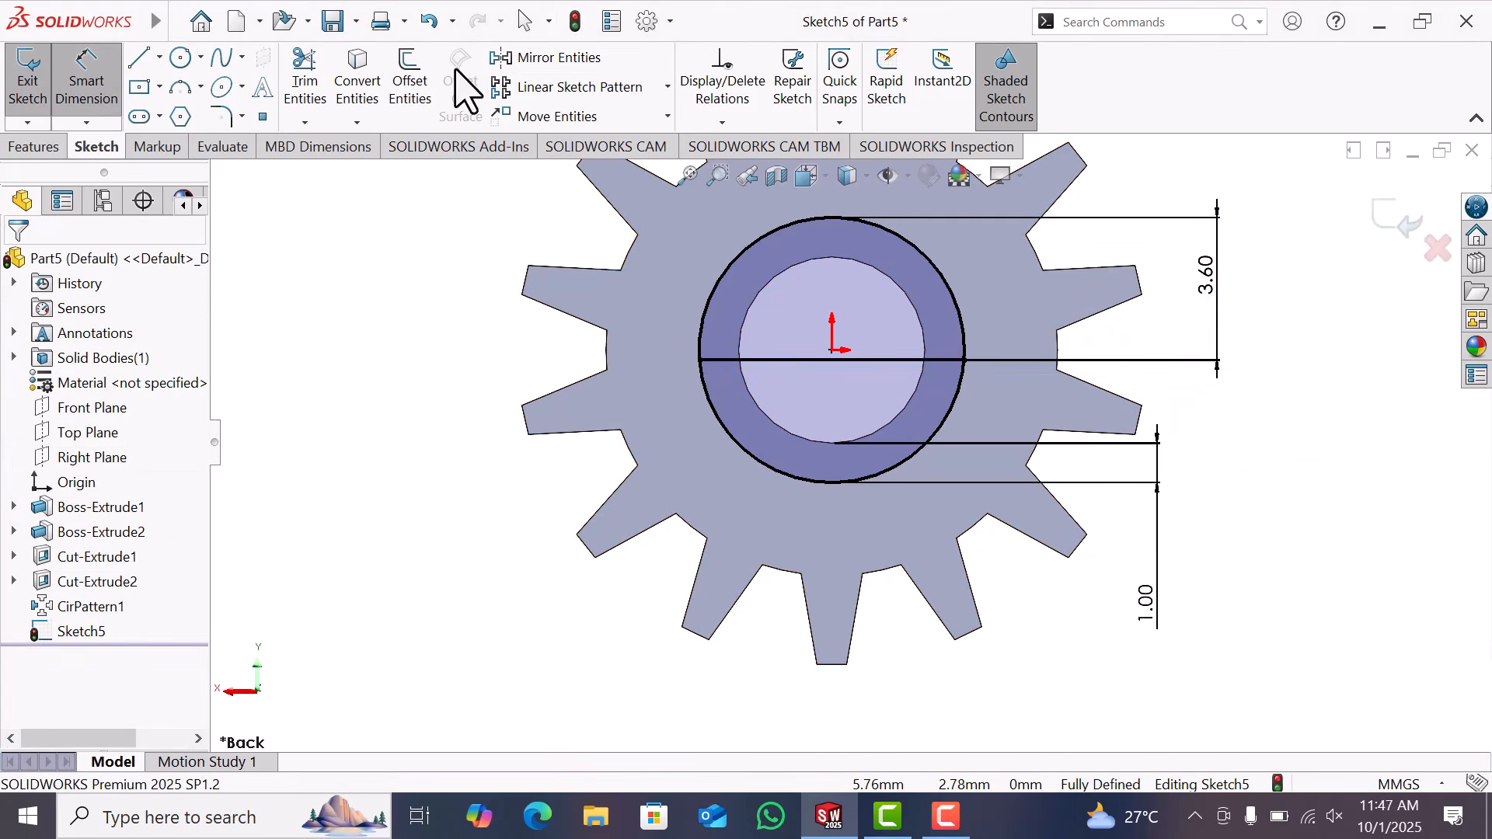
Trim away the circle's arc above the horizontal line, leaving a closed half-round profile
{"action": "left_click", "coordinate": [305, 81]}
{"action": "left_click_drag", "start_coordinate": [694, 270], "coordinate": [757, 305]}
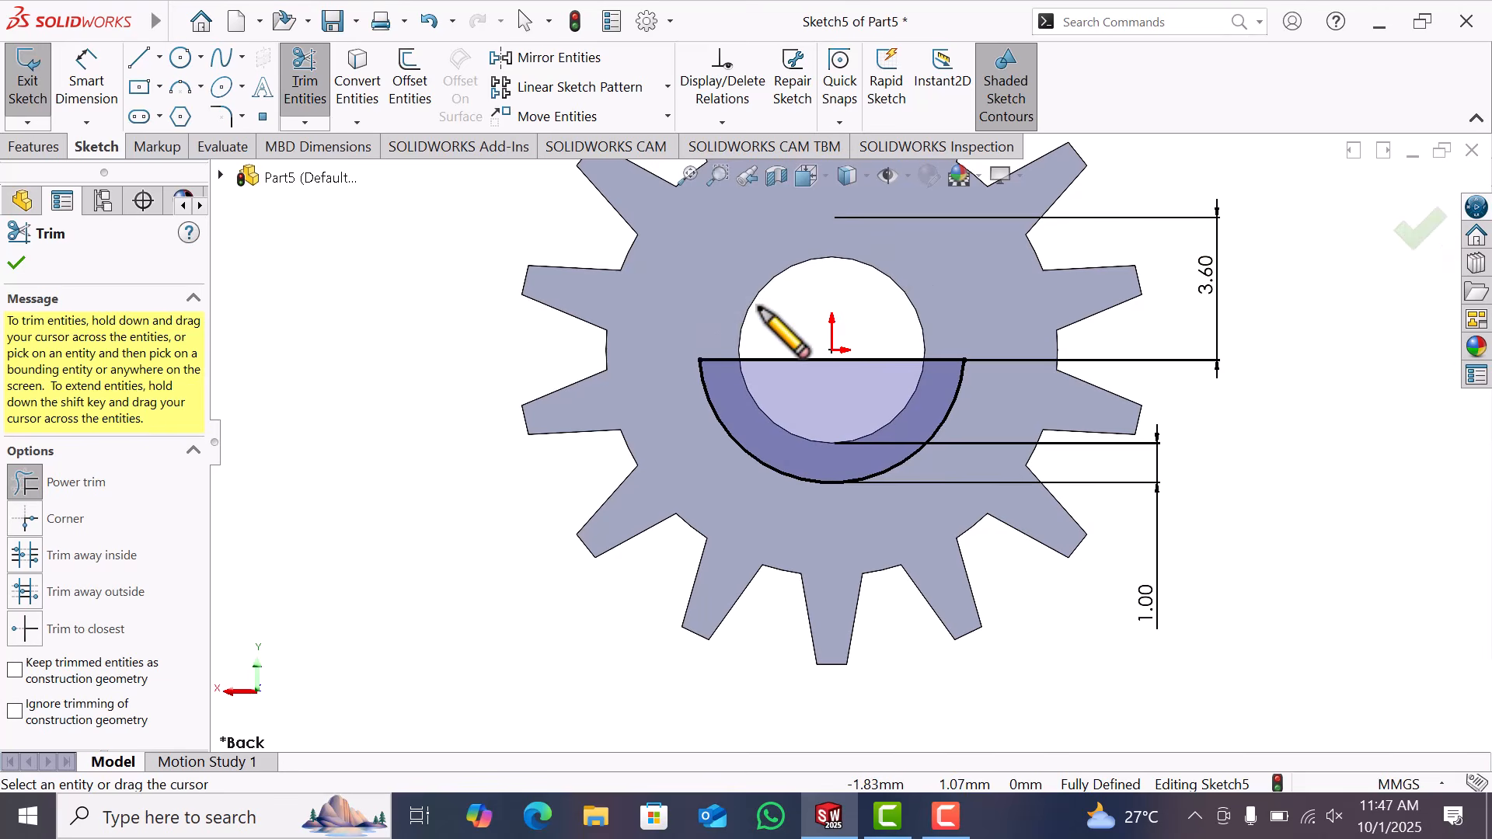
{"action": "left_click", "coordinate": [16, 262]}
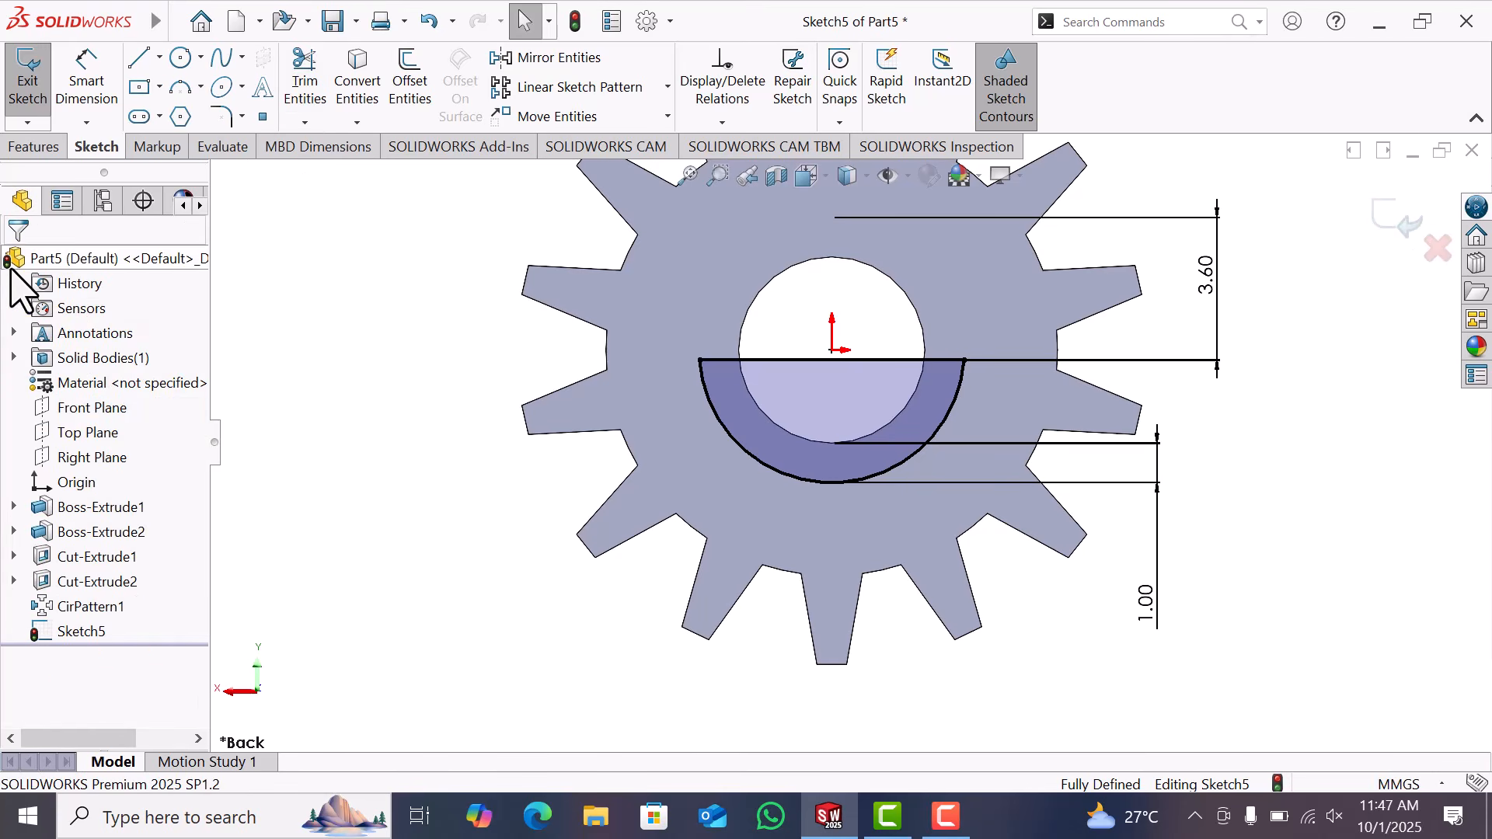
Extrude the half-round profile as a boss 4.9 mm deep in the reversed direction, into the gear, with a Blind end condition and merged result
{"action": "left_click", "coordinate": [33, 148]}
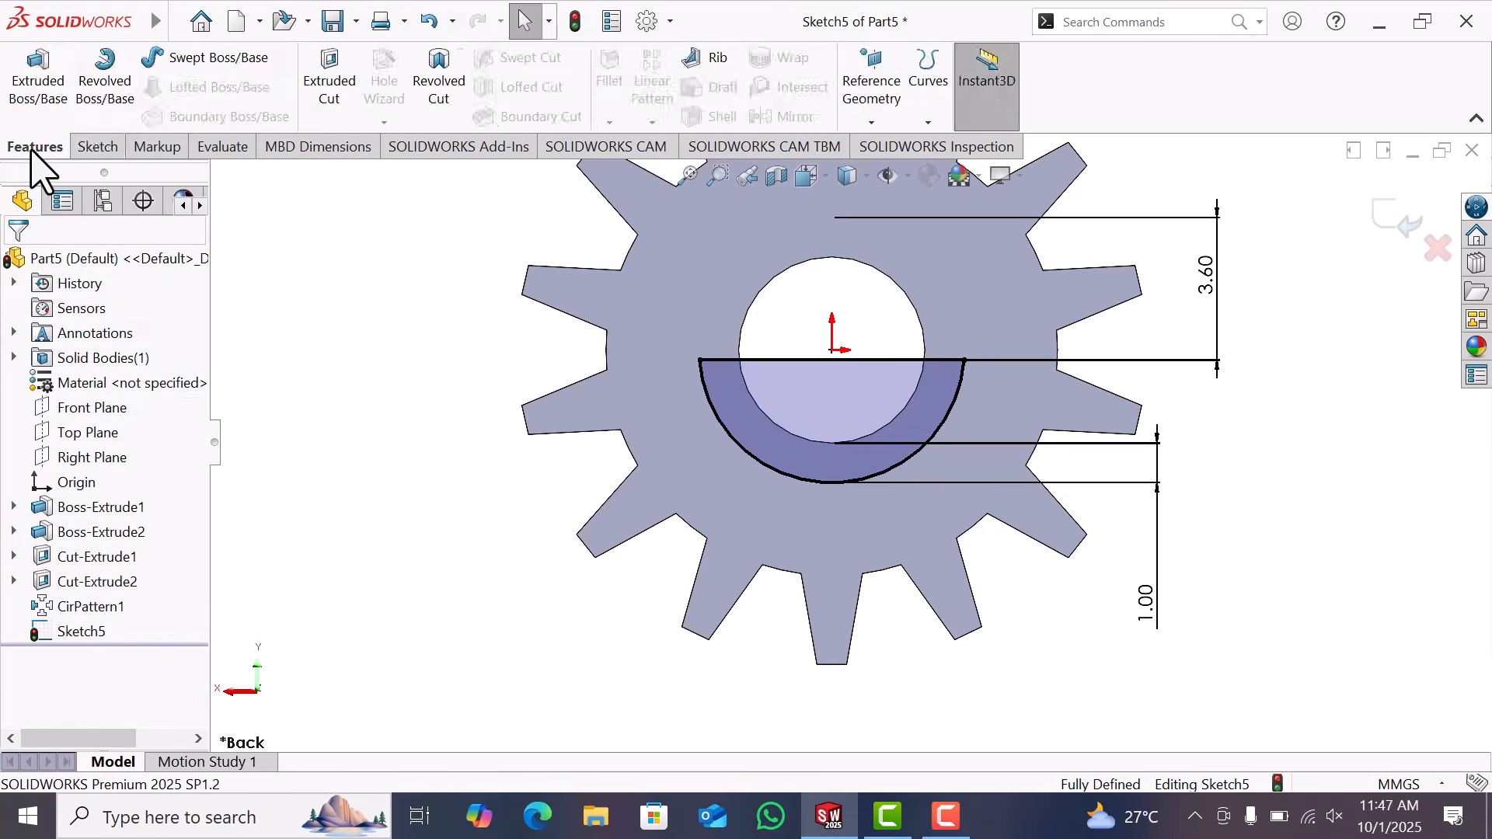
{"action": "left_click", "coordinate": [47, 95]}
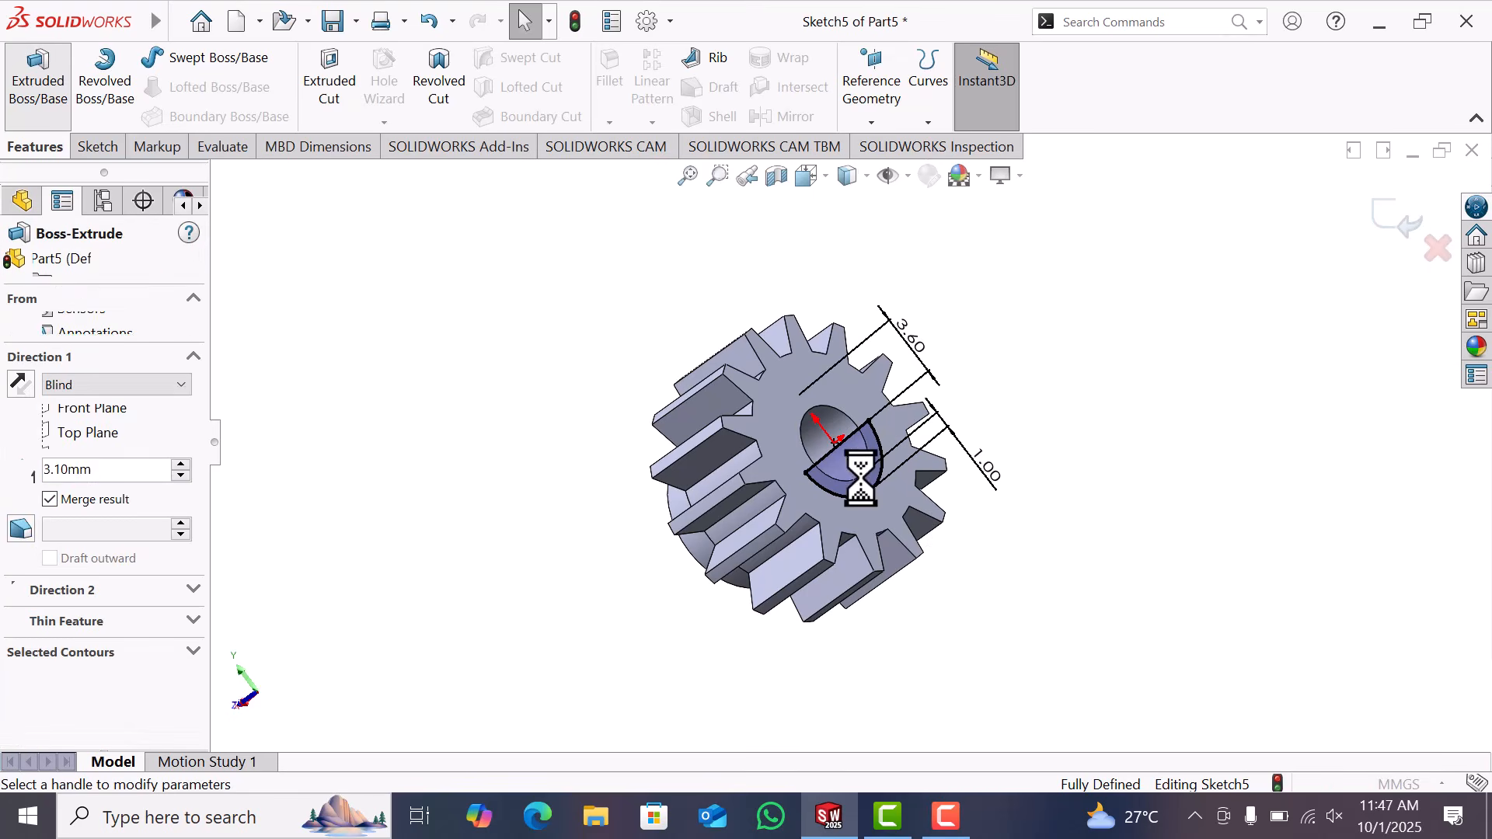
{"action": "middle_click_drag", "start_coordinate": [966, 523], "coordinate": [996, 500]}
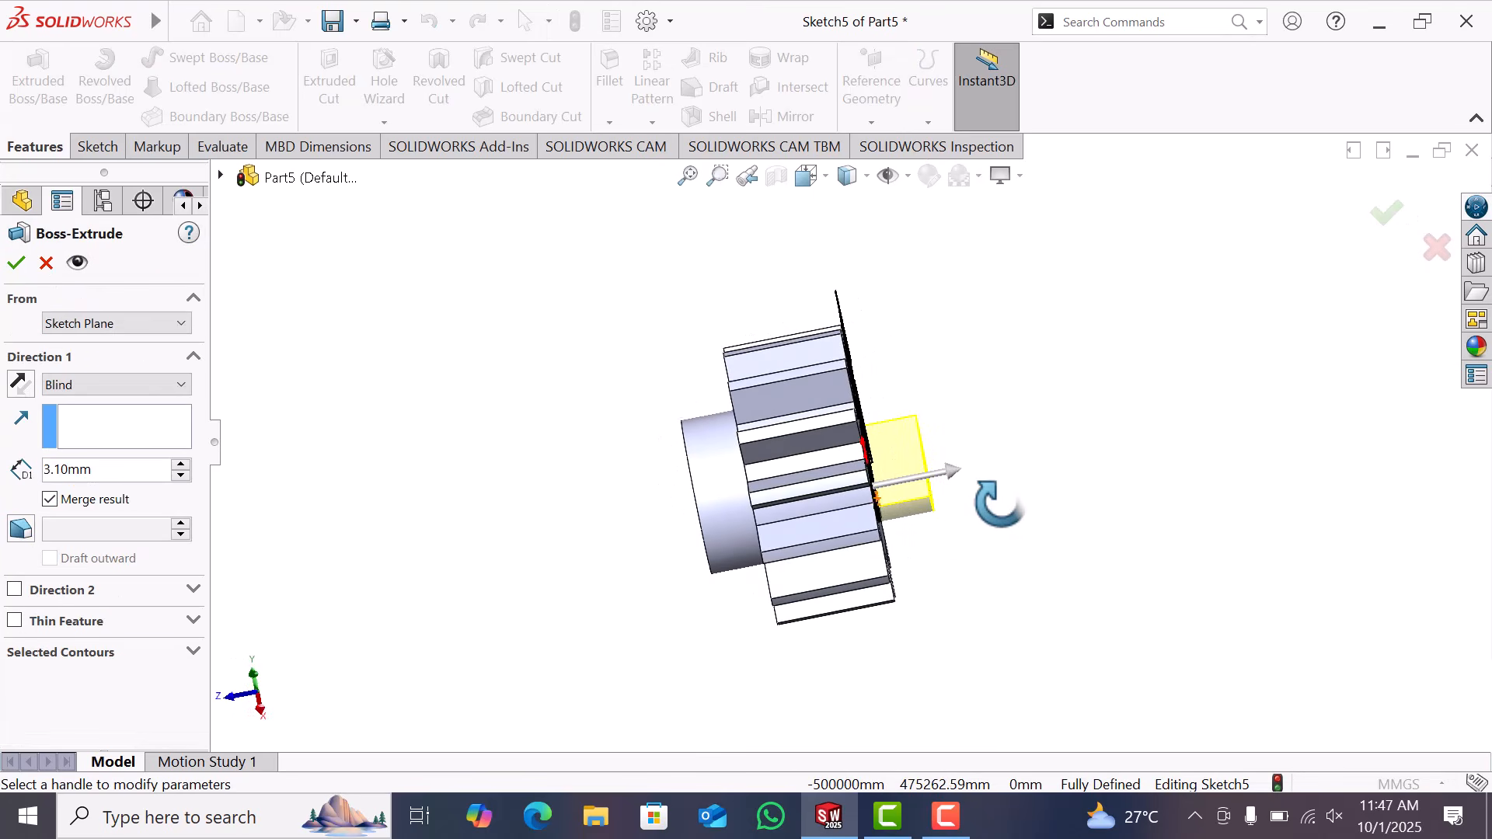
{"action": "left_click", "coordinate": [20, 382]}
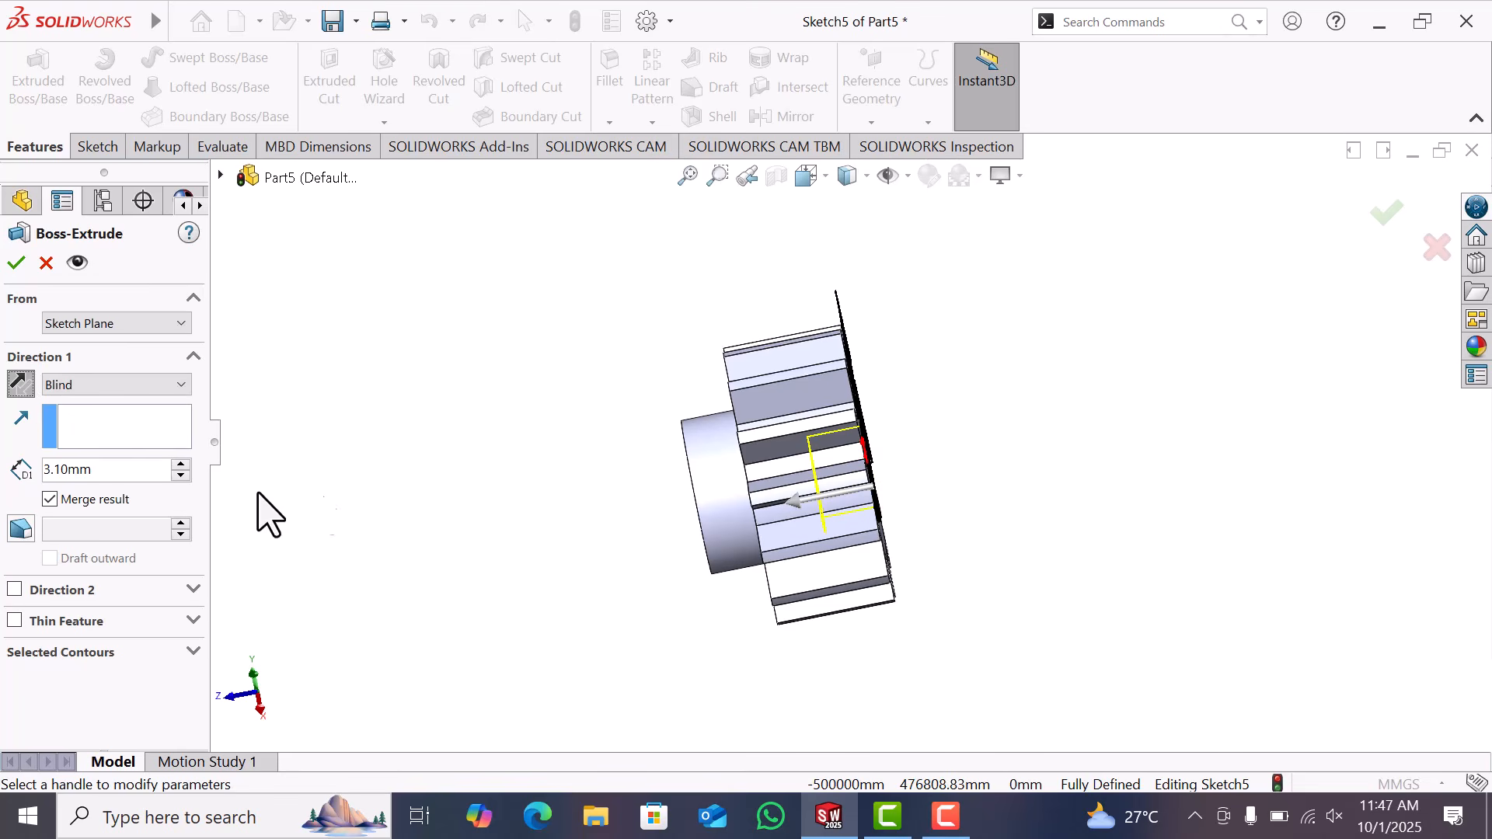
{"action": "left_click_drag", "start_coordinate": [124, 471], "coordinate": [6, 478]}
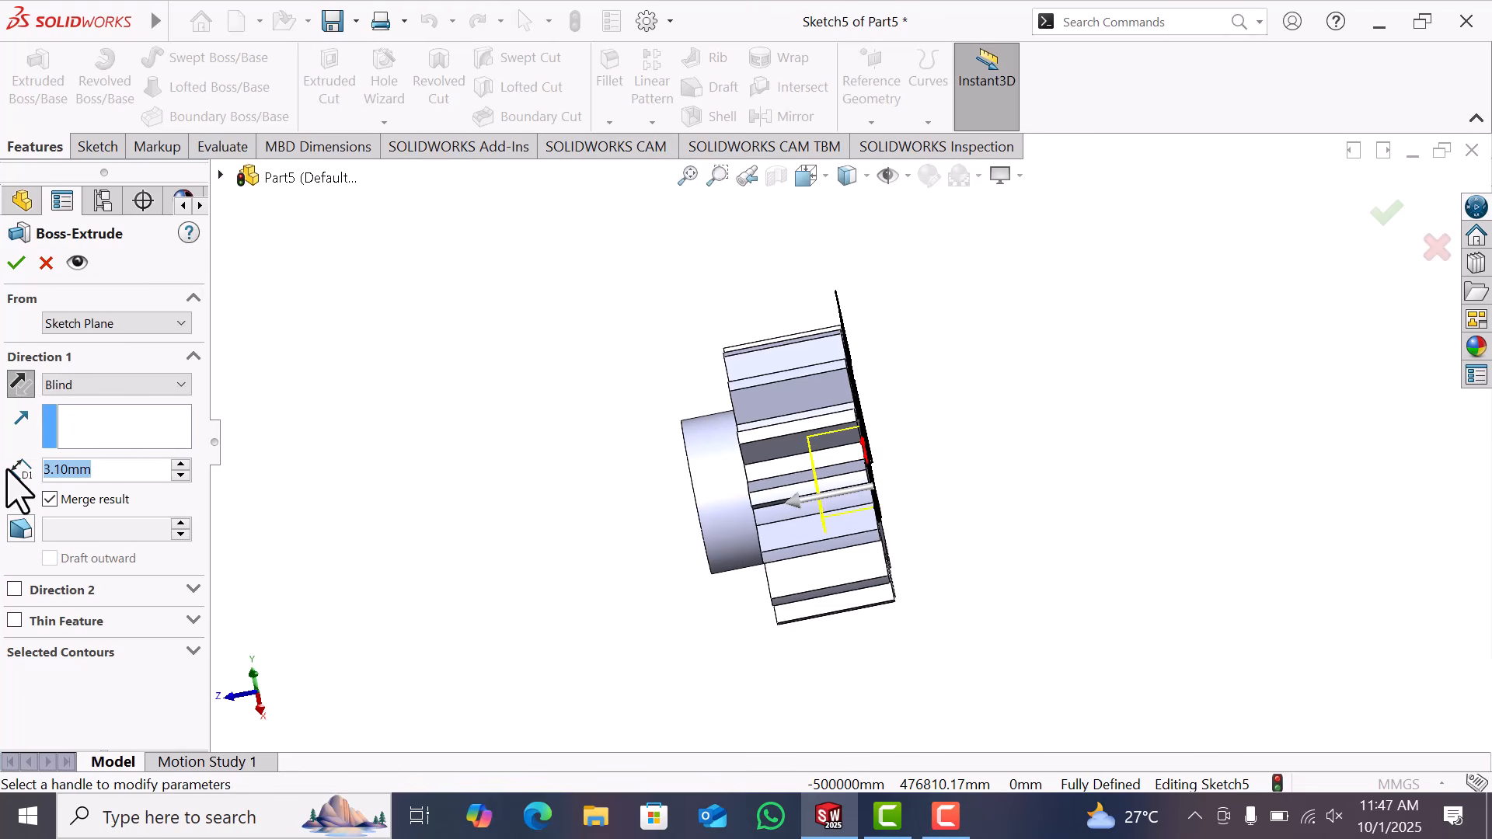
{"action": "type", "text": "4."}
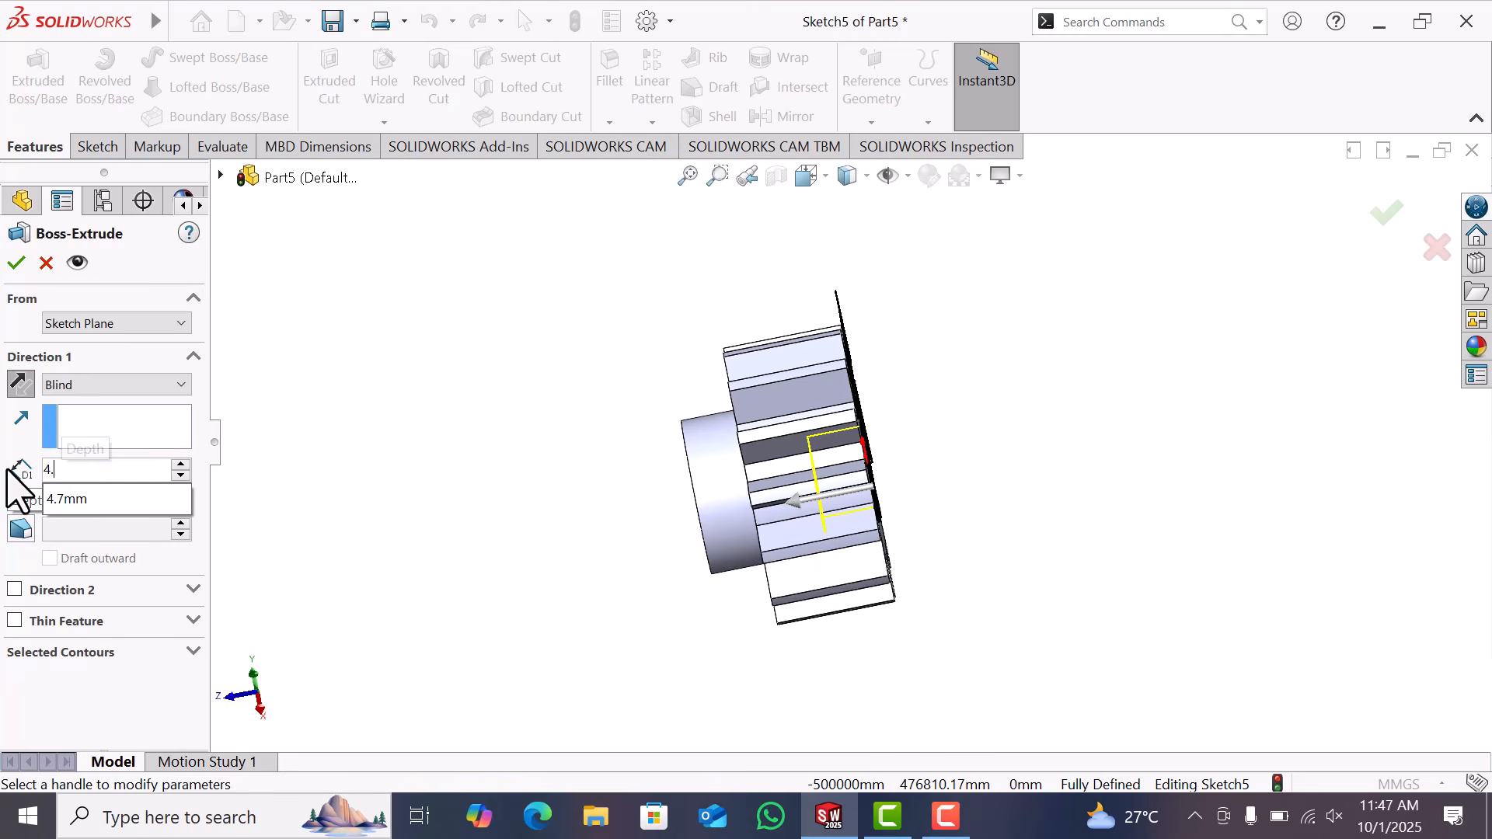
{"action": "type", "text": "9"}
{"action": "key", "text": "Return"}
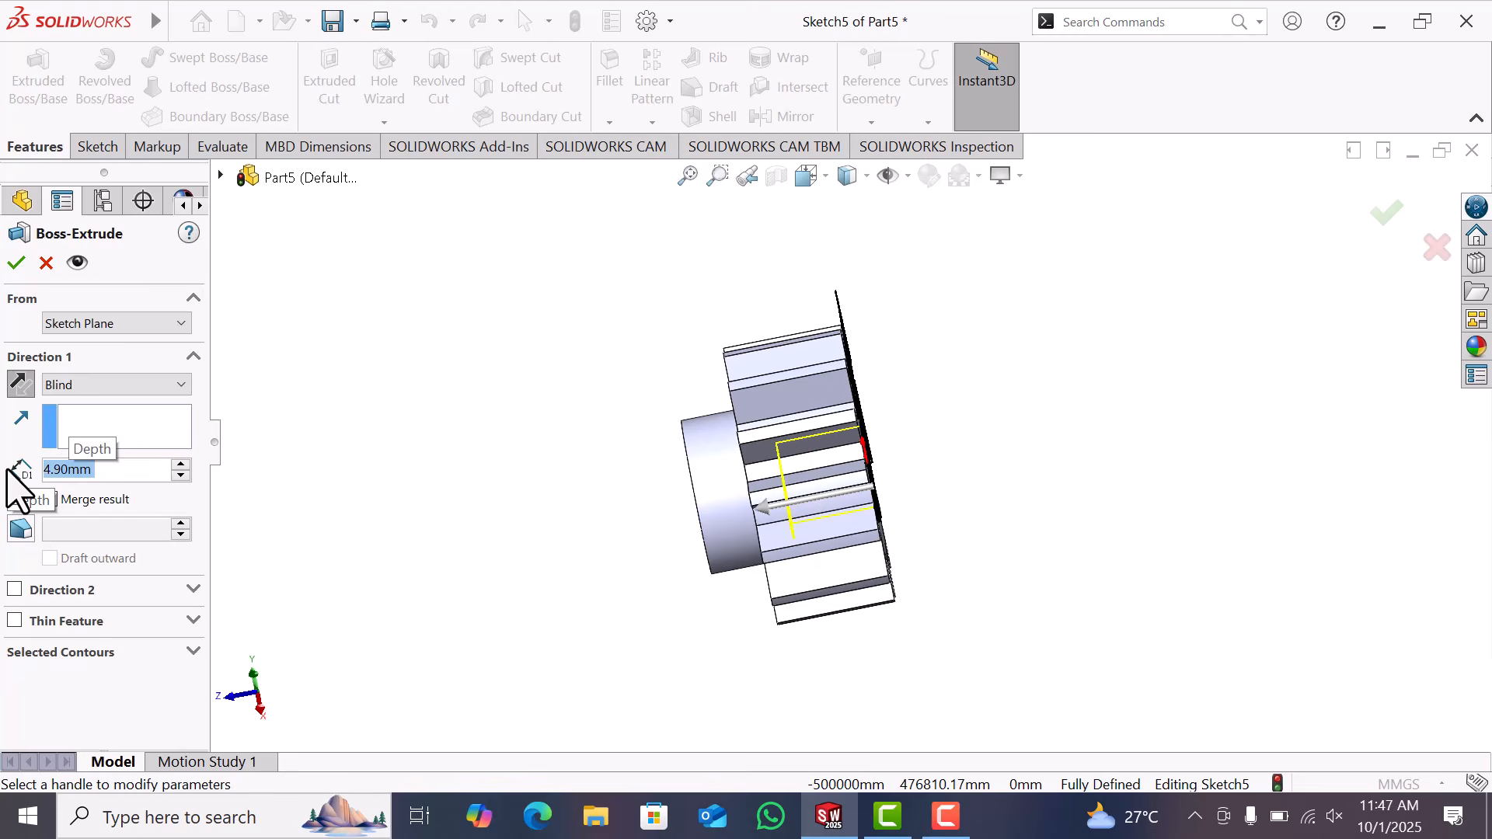
{"action": "left_click", "coordinate": [16, 264]}
{"action": "middle_click_drag", "start_coordinate": [1113, 533], "coordinate": [1034, 546]}
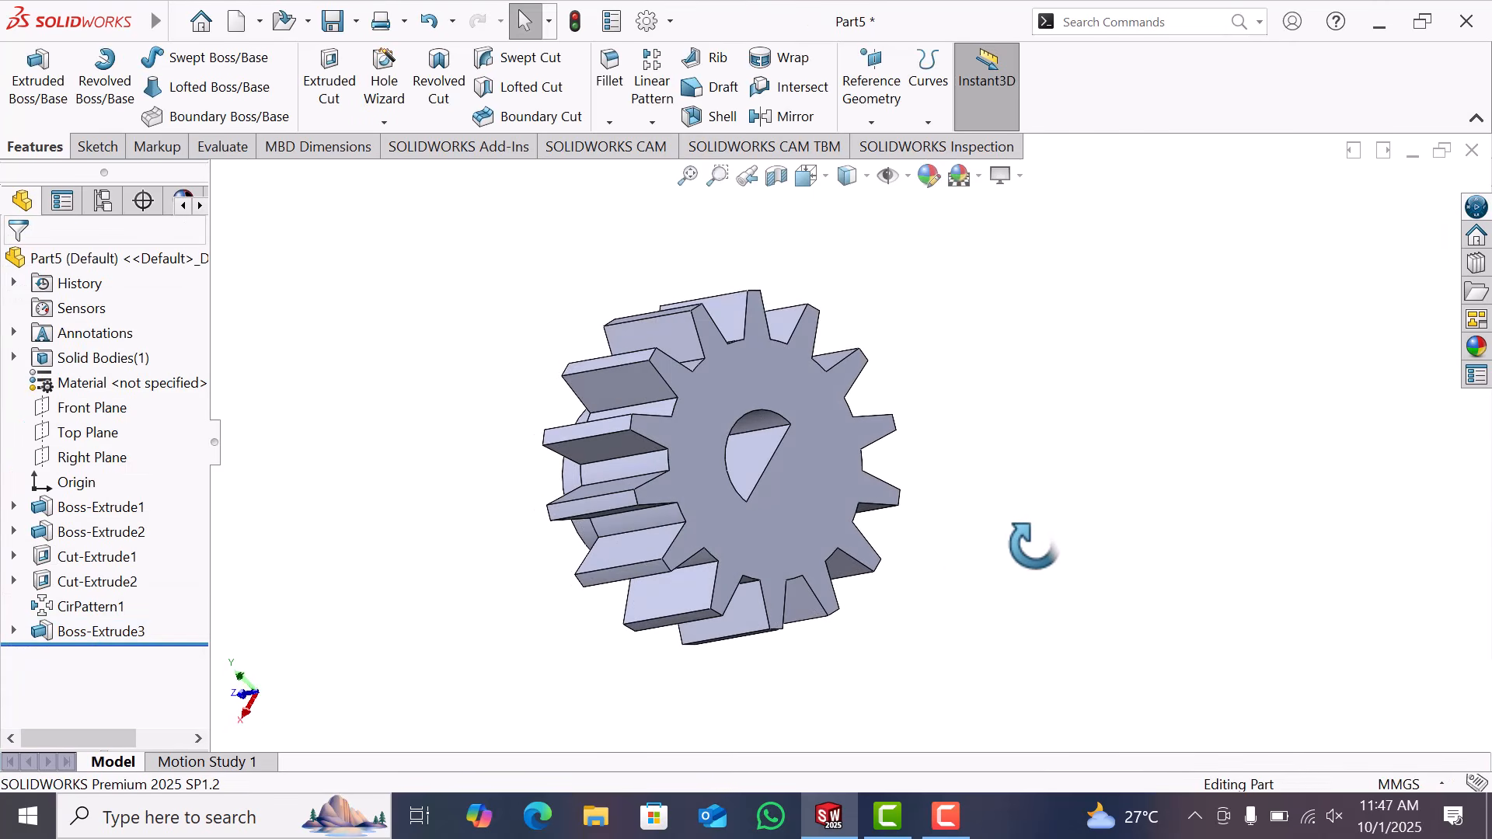
Show the gear in isometric view and apply a Lead appearance from the metal appearances to the whole part
{"action": "key", "text": "space"}
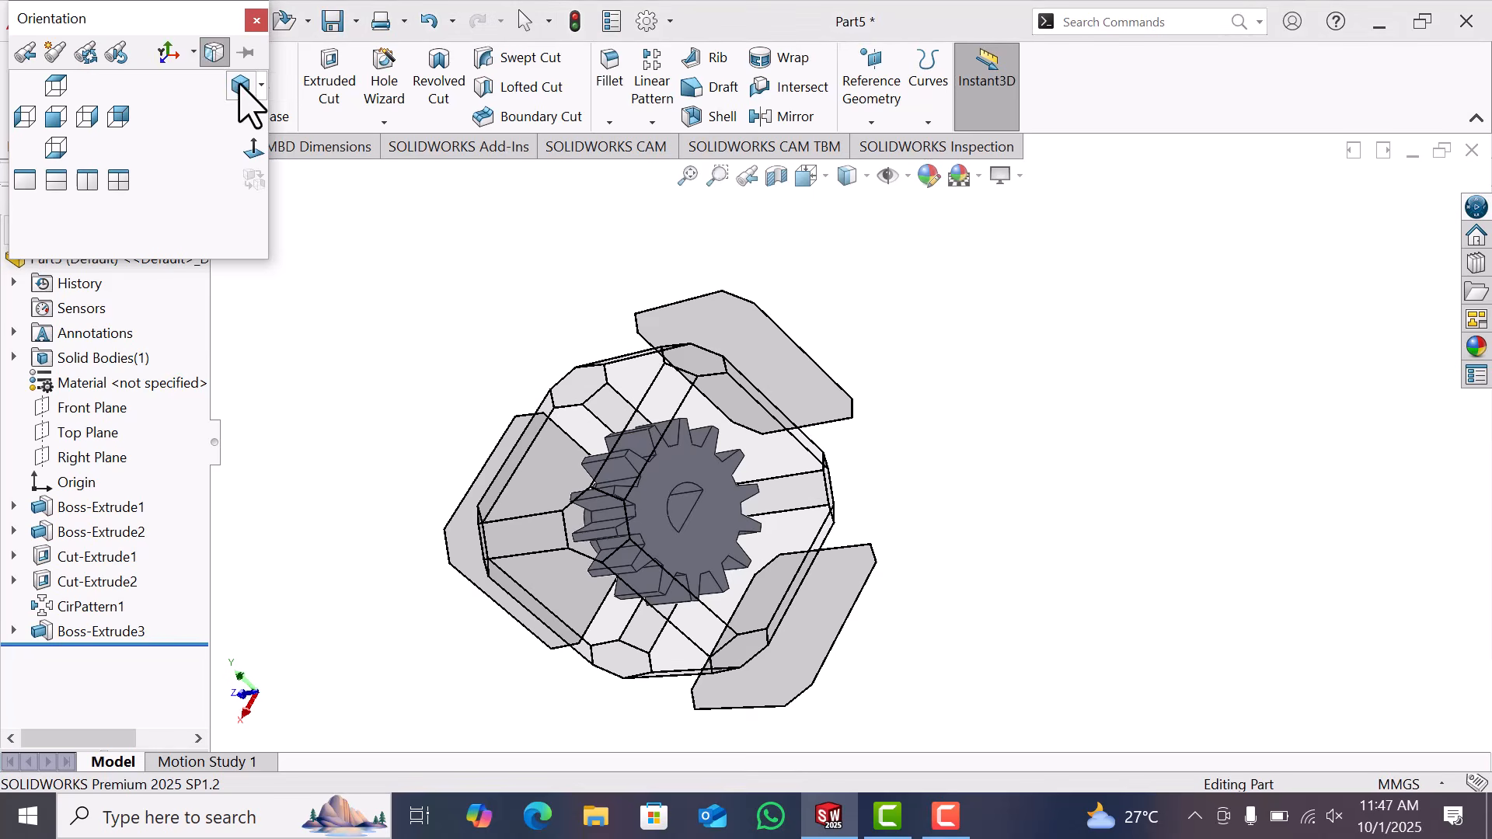
{"action": "left_click", "coordinate": [241, 90]}
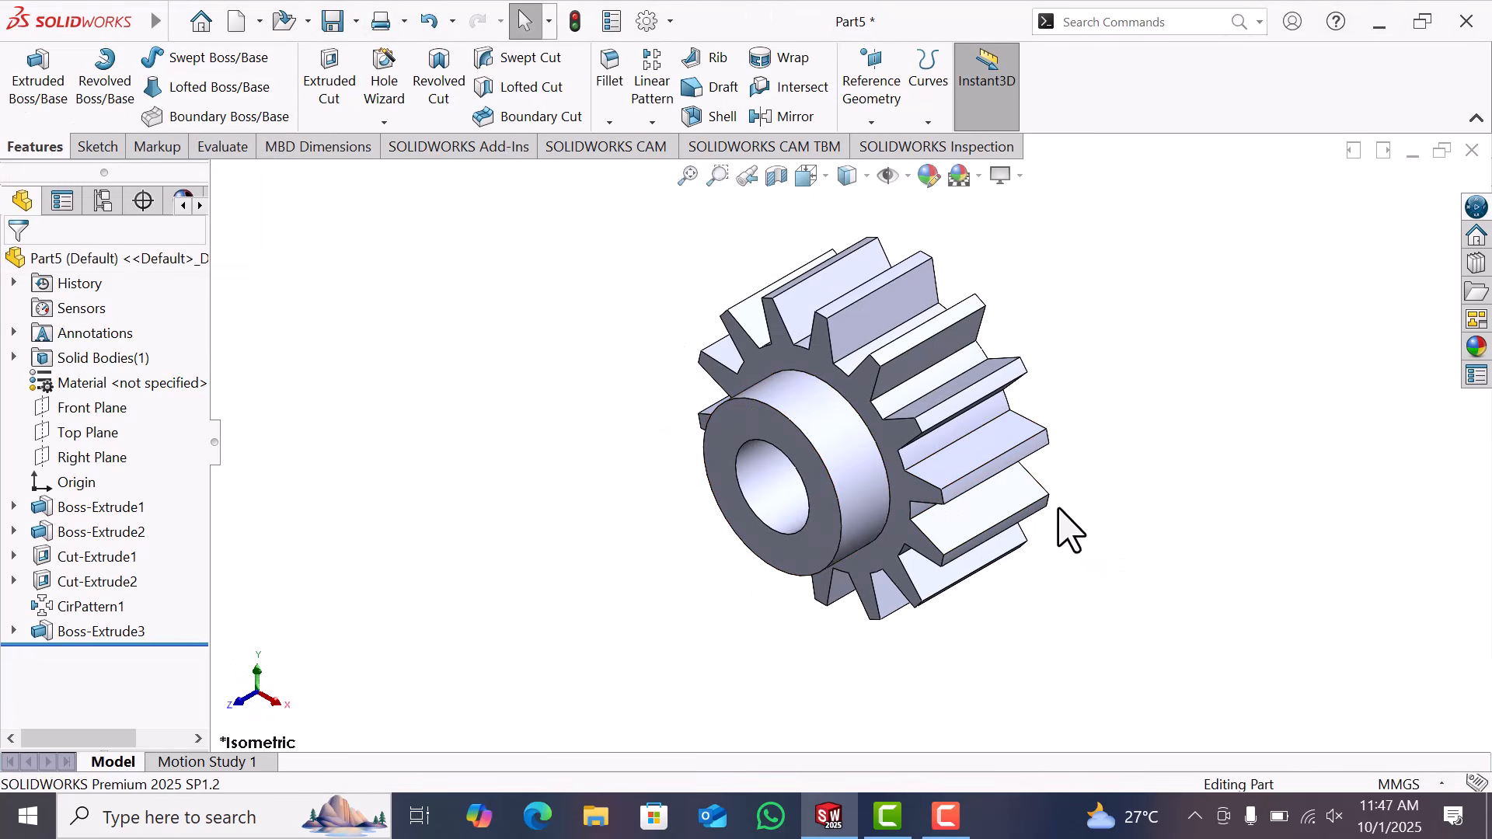
{"action": "left_click", "coordinate": [1477, 347]}
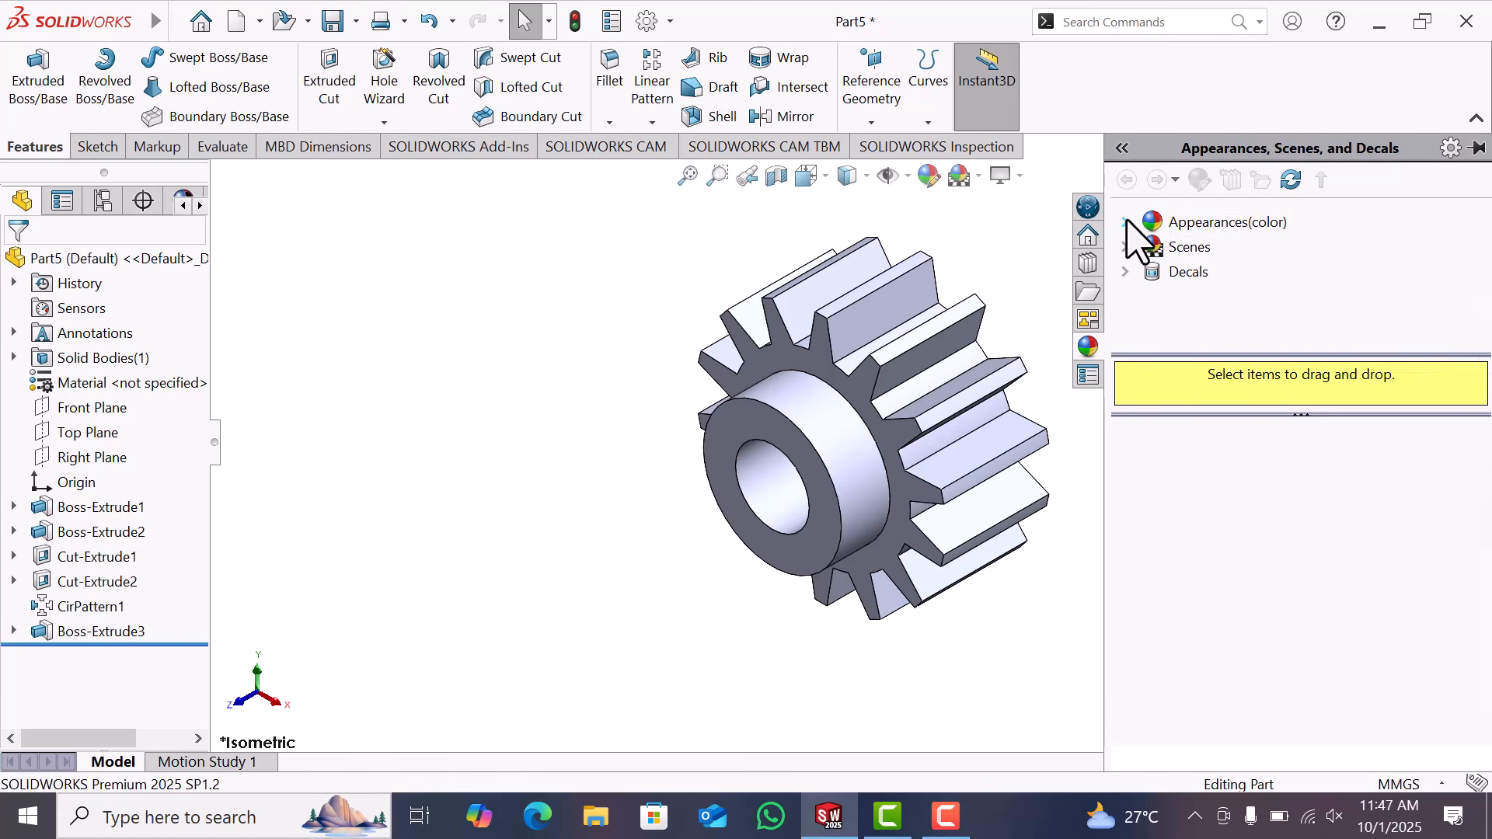
{"action": "left_click", "coordinate": [1127, 223]}
{"action": "scroll", "coordinate": [1220, 299], "scroll_direction": "down", "scroll_amount": 3}
{"action": "scroll", "coordinate": [1219, 294], "scroll_direction": "up", "scroll_amount": 1}
{"action": "scroll", "coordinate": [1219, 307], "scroll_direction": "up", "scroll_amount": 1}
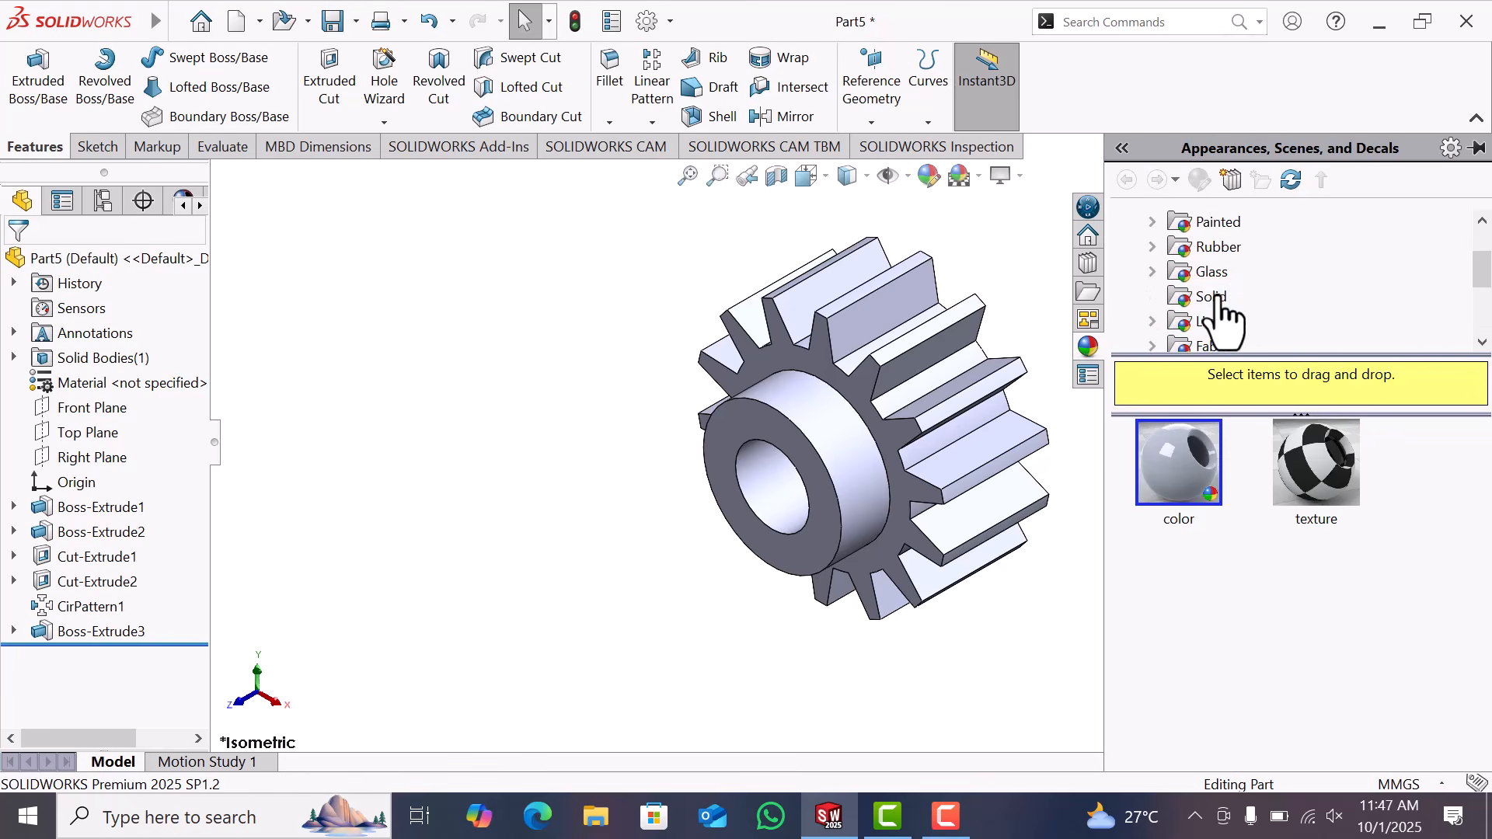
{"action": "scroll", "coordinate": [1217, 305], "scroll_direction": "up", "scroll_amount": 1}
{"action": "scroll", "coordinate": [1217, 304], "scroll_direction": "down", "scroll_amount": 1}
{"action": "scroll", "coordinate": [1216, 305], "scroll_direction": "up", "scroll_amount": 1}
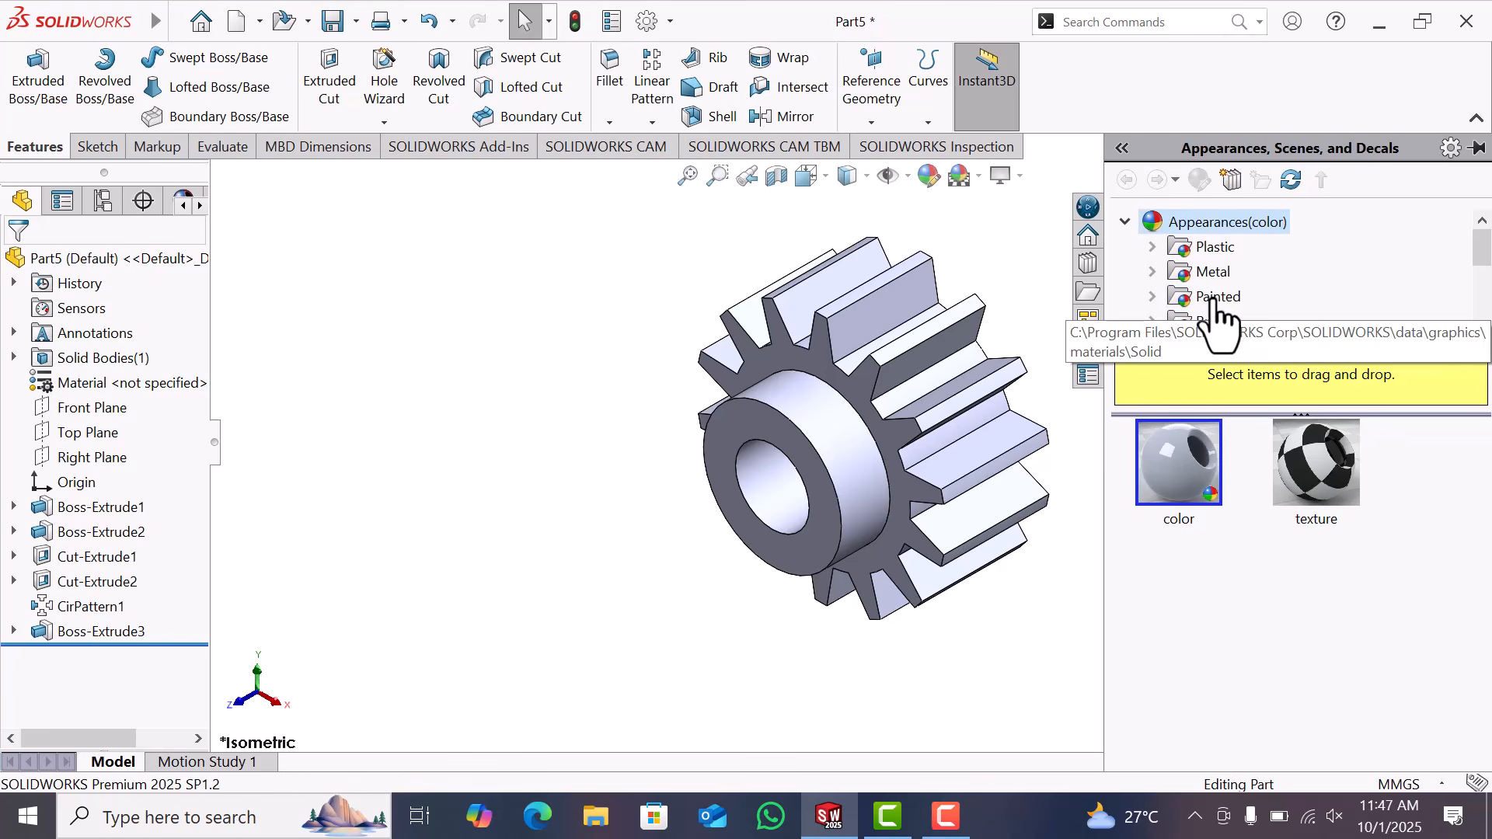
{"action": "left_click", "coordinate": [1154, 272]}
{"action": "scroll", "coordinate": [1212, 327], "scroll_direction": "down", "scroll_amount": 5}
{"action": "scroll", "coordinate": [1220, 333], "scroll_direction": "up", "scroll_amount": 1}
{"action": "left_click", "coordinate": [1238, 247]}
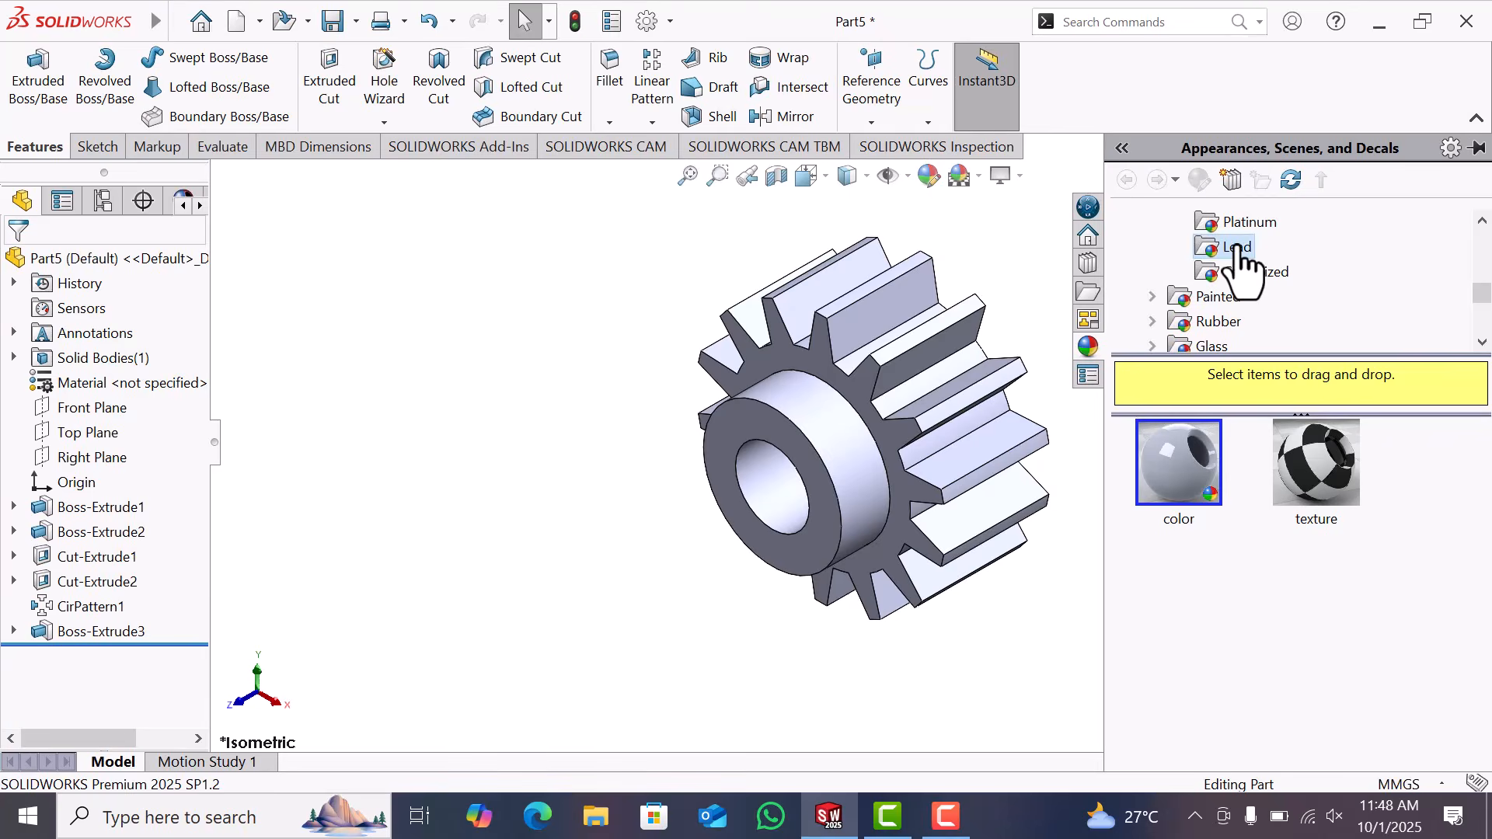
{"action": "left_click_drag", "start_coordinate": [1309, 599], "coordinate": [987, 485]}
{"action": "left_click", "coordinate": [1049, 457]}
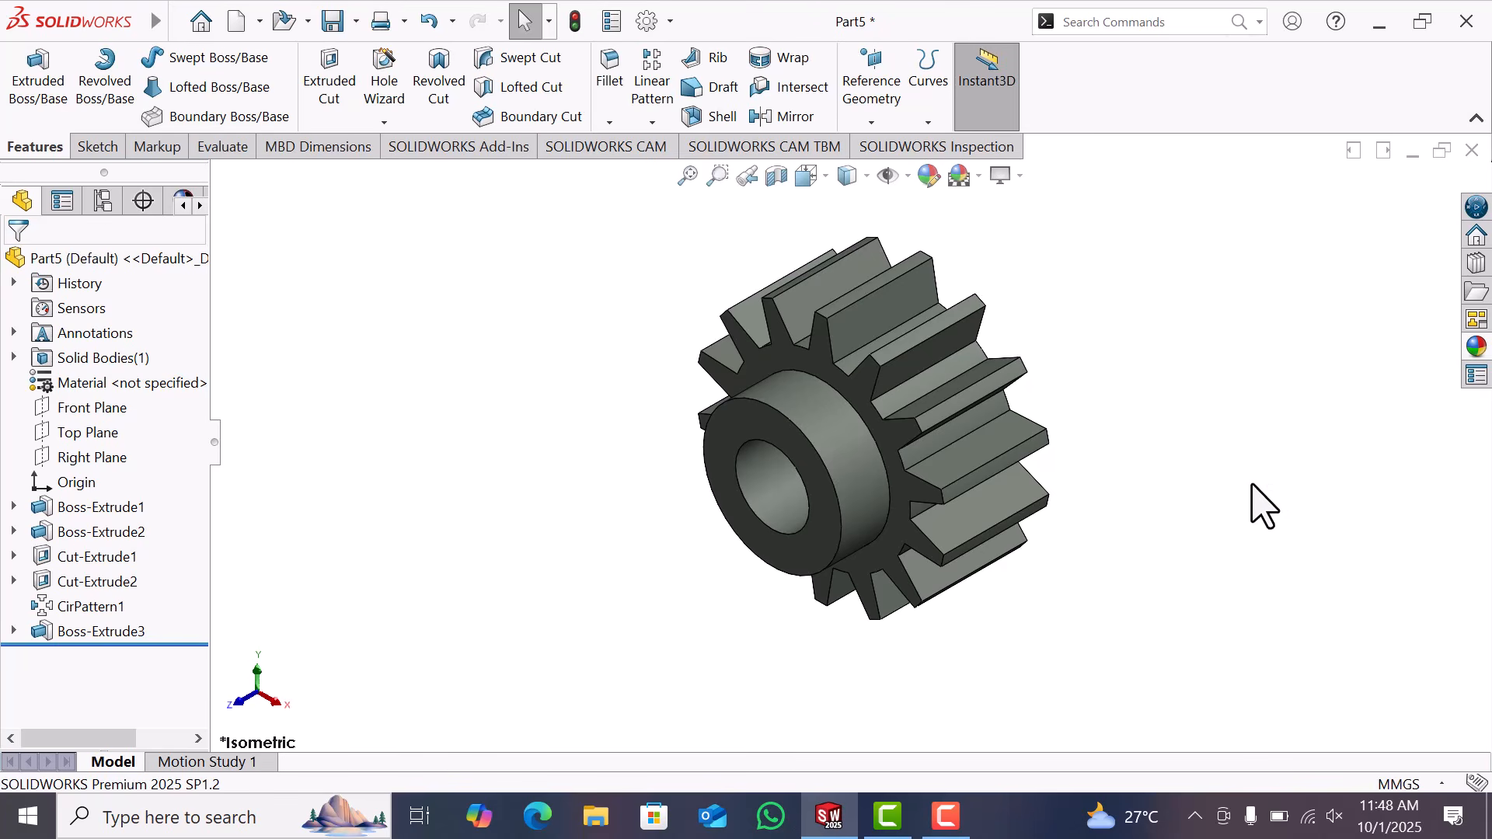
Set the finished gear to the standard isometric orientation and enlarge it in the view
{"action": "key", "text": "space"}
{"action": "left_click", "coordinate": [262, 86]}
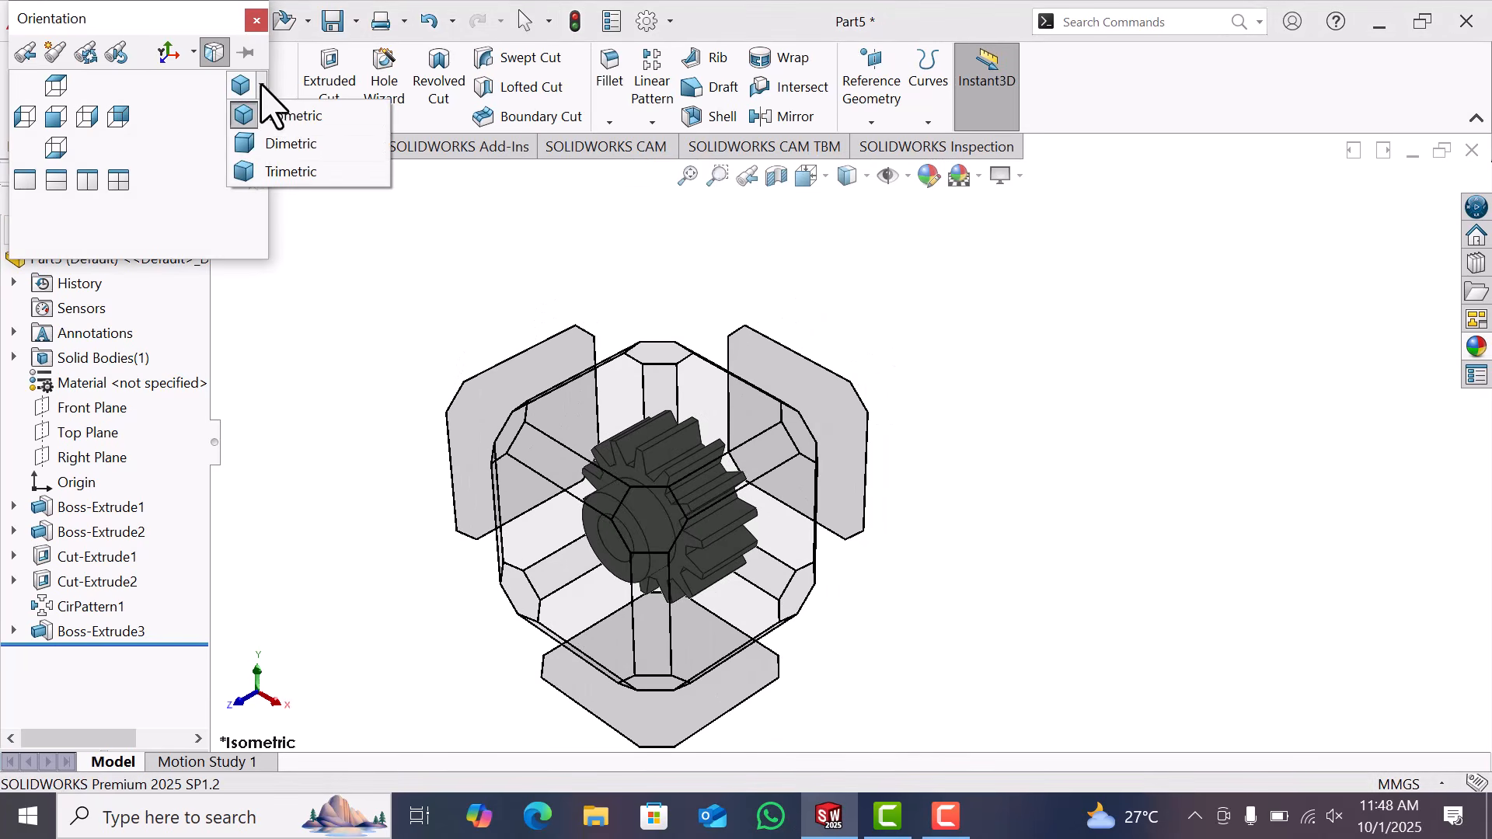
{"action": "left_click", "coordinate": [266, 118]}
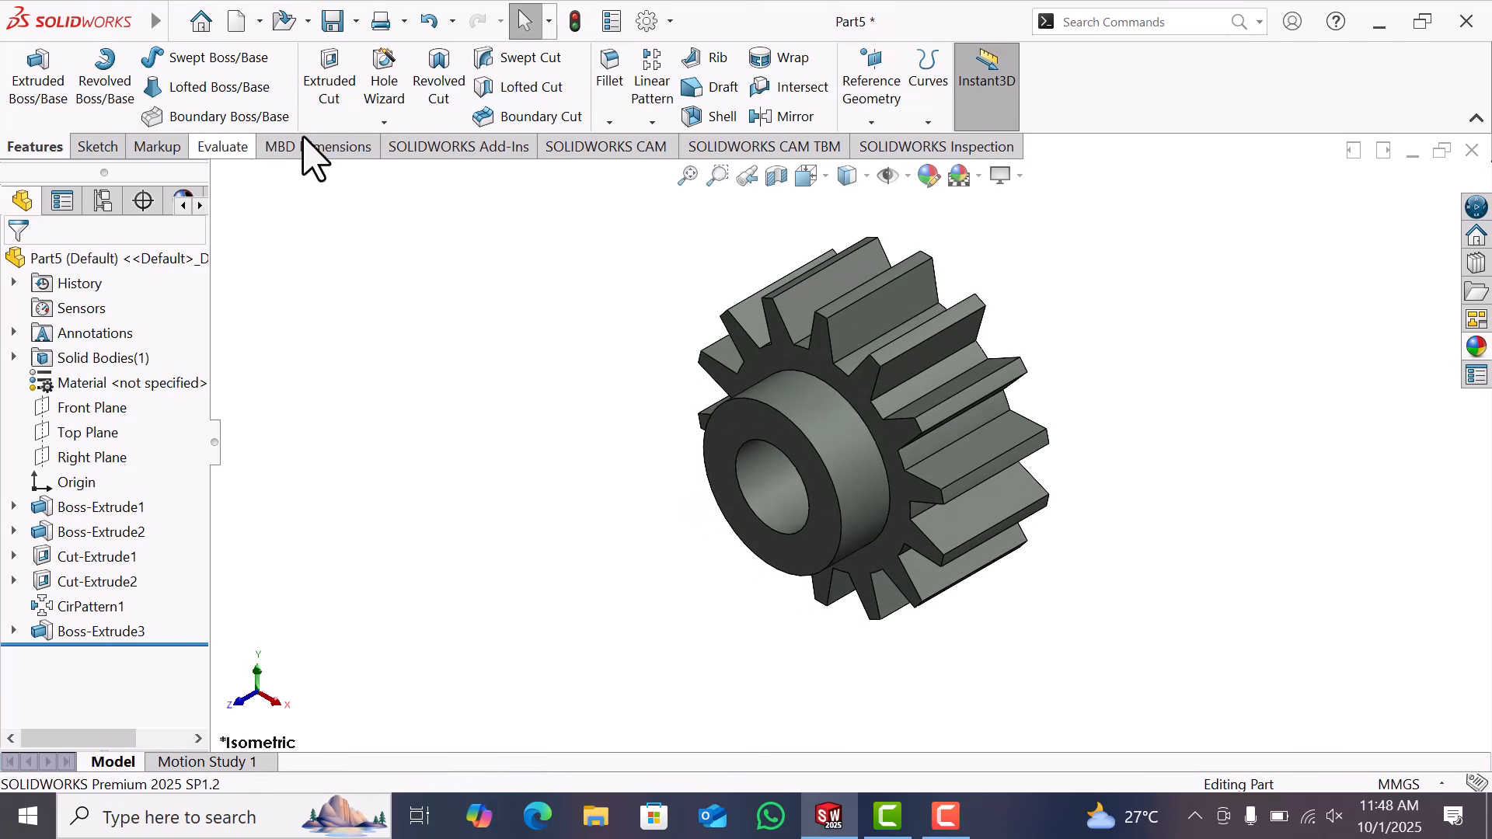
{"action": "scroll", "coordinate": [971, 322], "scroll_direction": "down", "scroll_amount": 2}
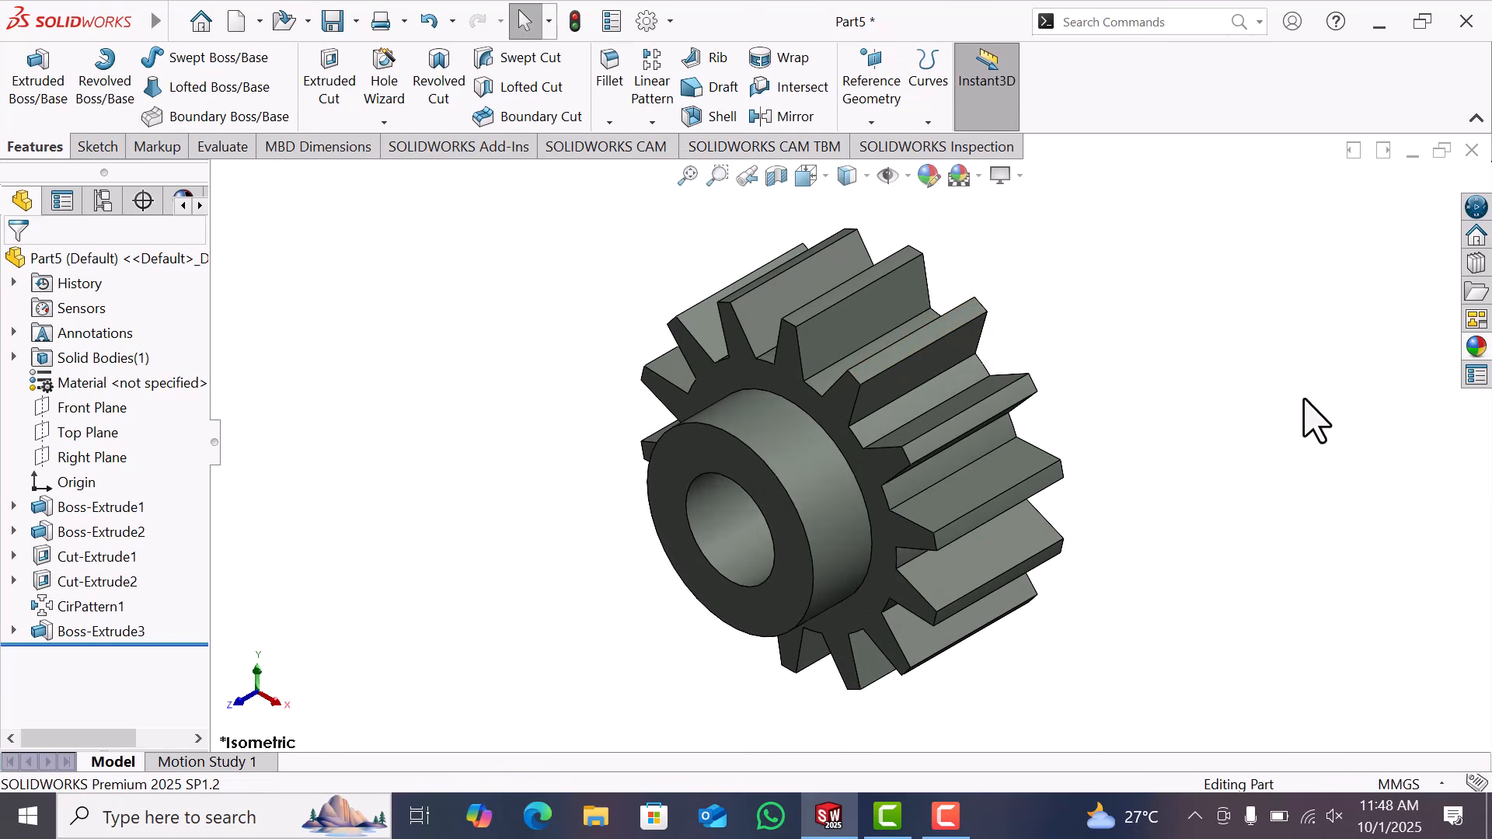